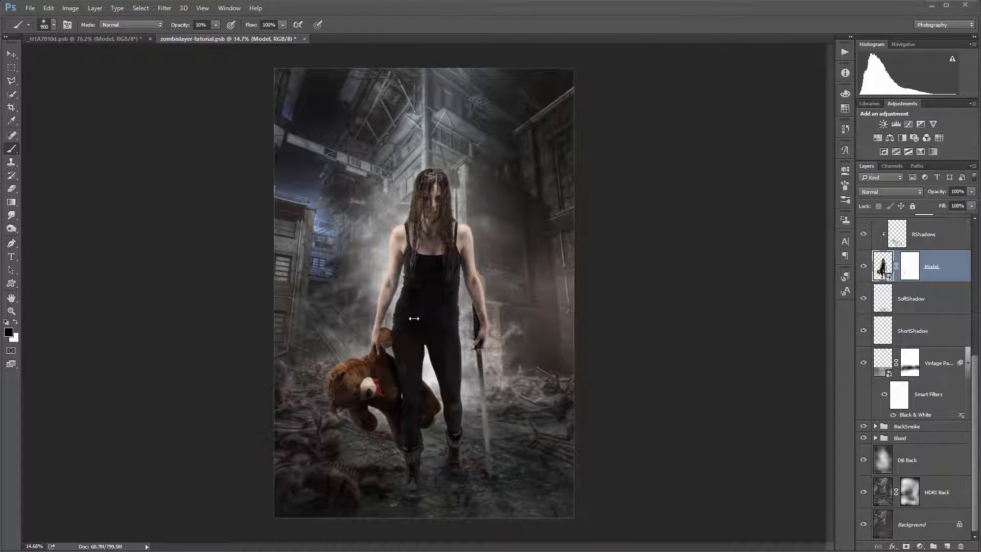
- Group all the layers from Layer 2 down to the Model layer
scroll(408, 304, "up", 8)
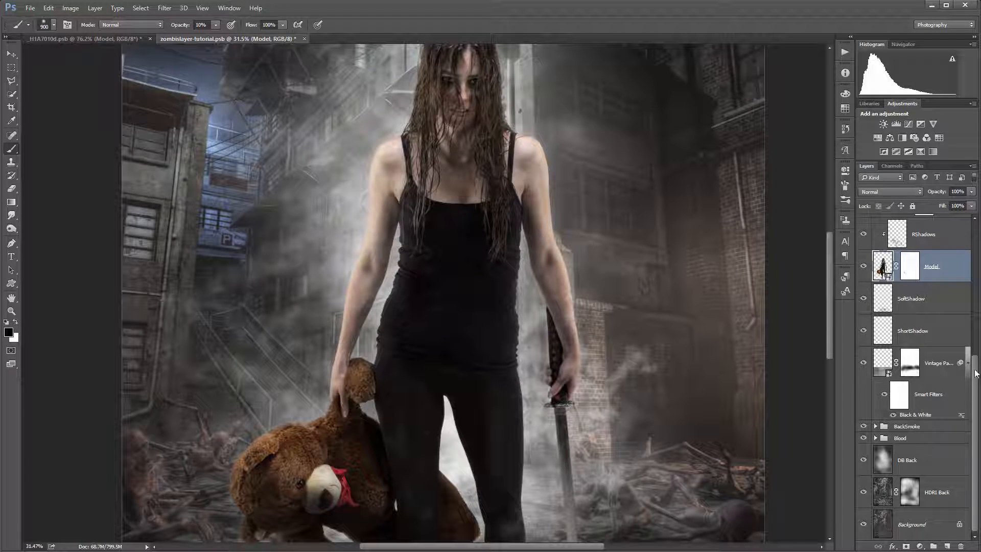
left_click_drag(976, 373, 978, 231)
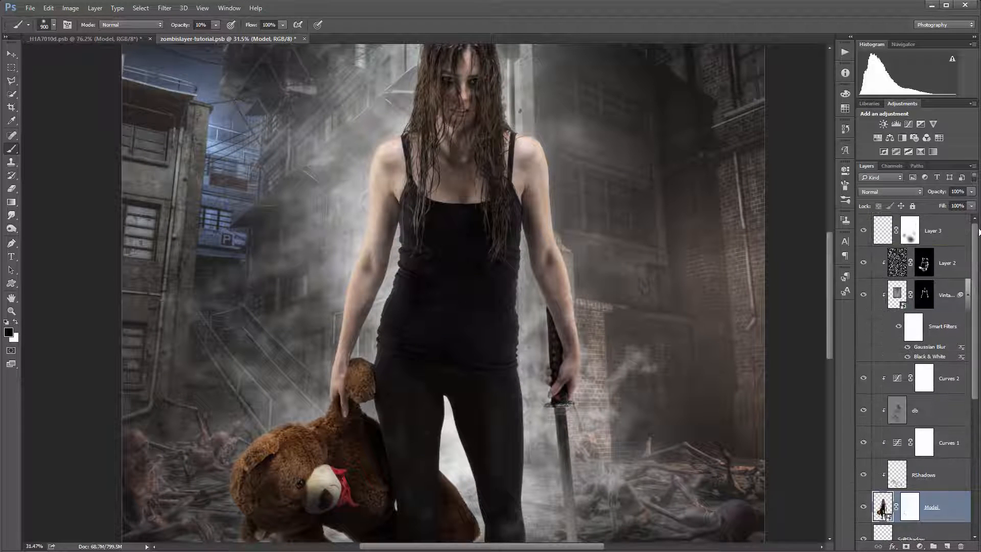
left_click(962, 254)
scroll(902, 439, "down", 2)
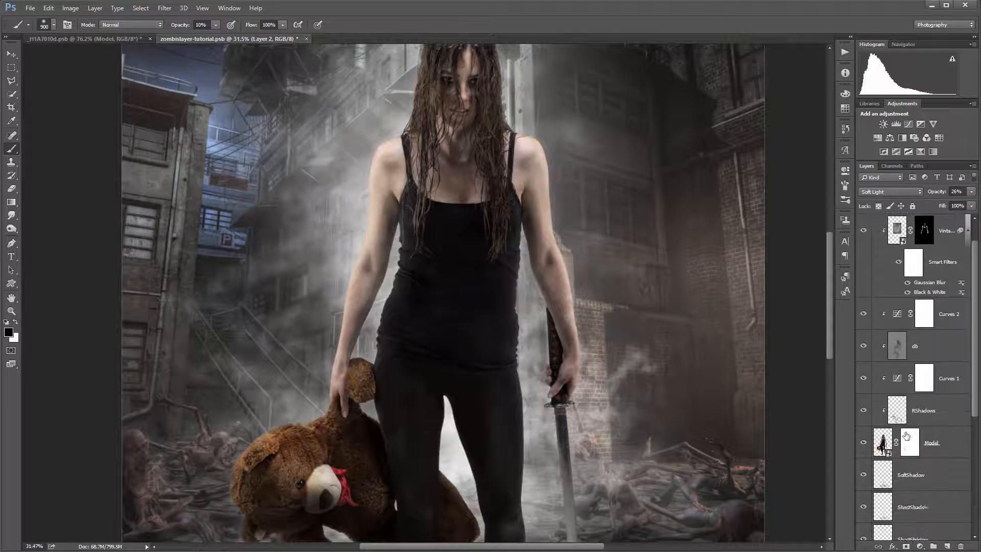
left_click(953, 441, "shift")
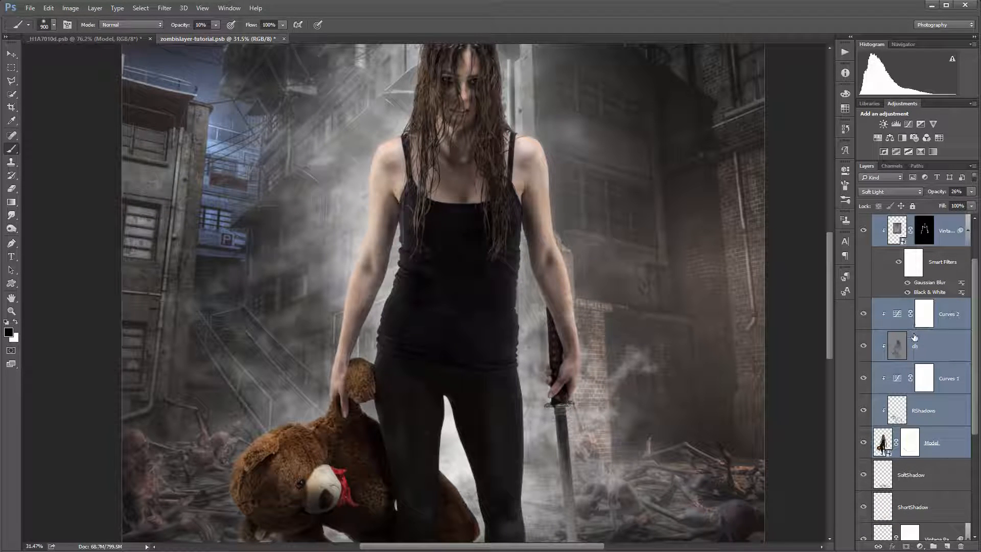
key("ctrl+g")
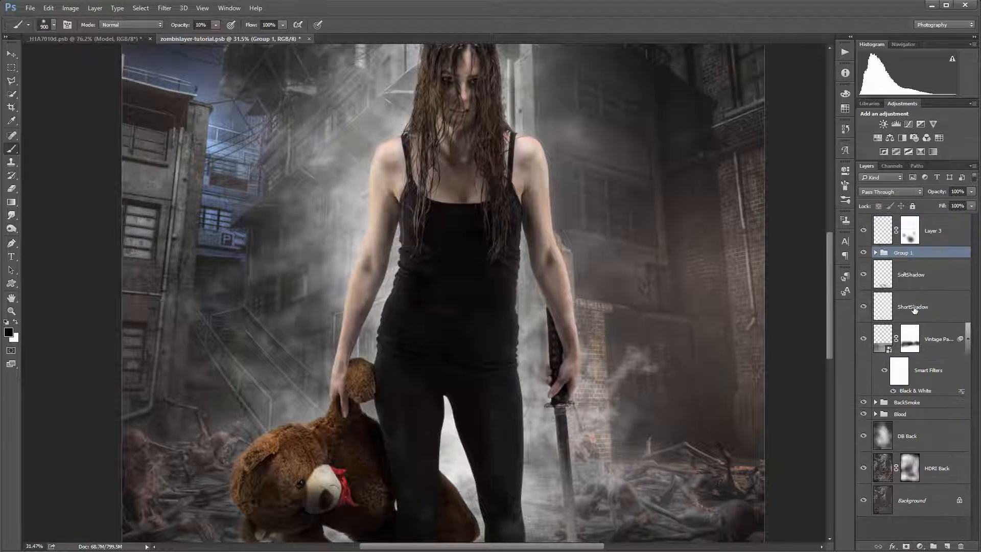
- Rename the new group as Model, check the layers inside it and collapse it again
double_click(901, 253)
type("Model")
key("Return")
left_click(875, 253)
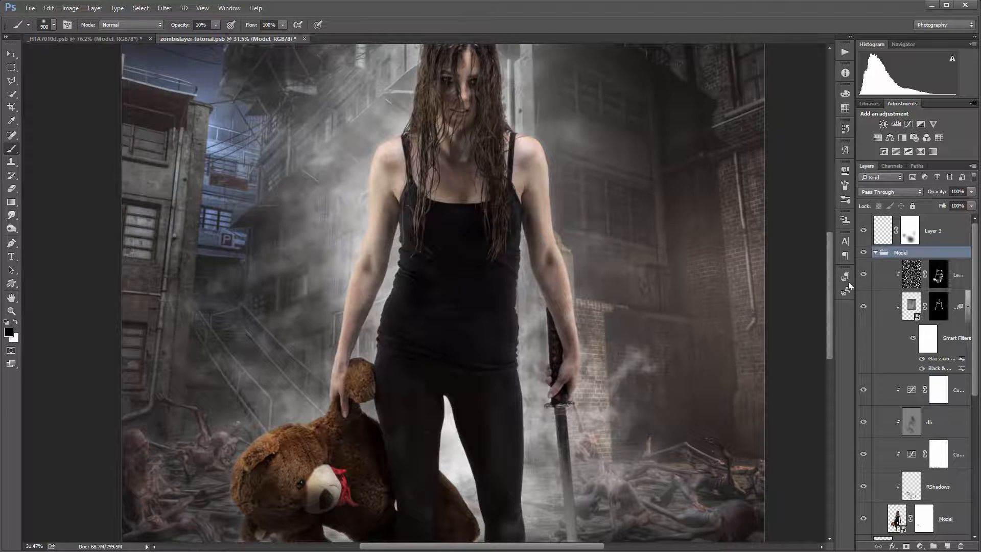
left_click(877, 253)
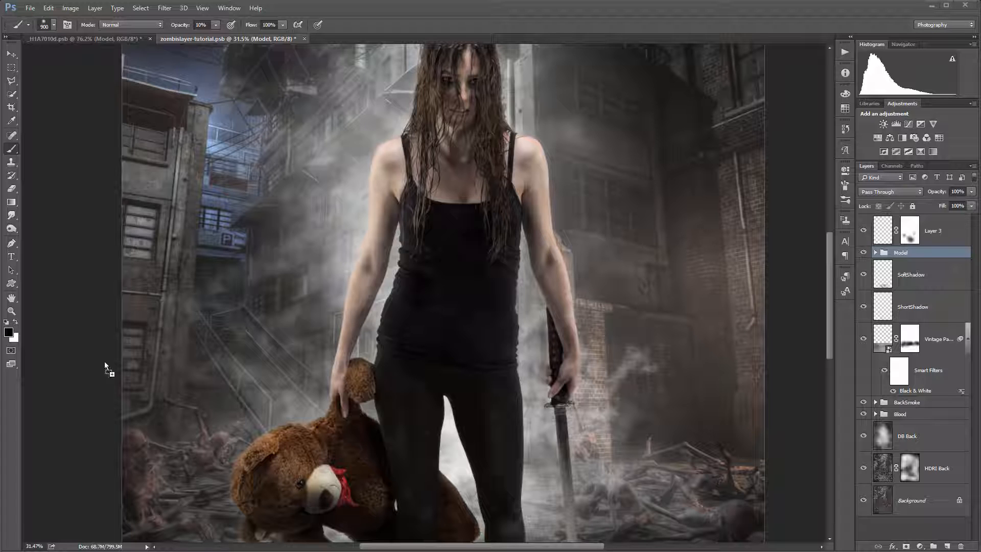
- Place the ron blood 044 image above the Model group, shrunk to a small splatter on the woman's upper chest
left_click_drag(104, 361, 501, 146)
scroll(506, 158, "up", 2)
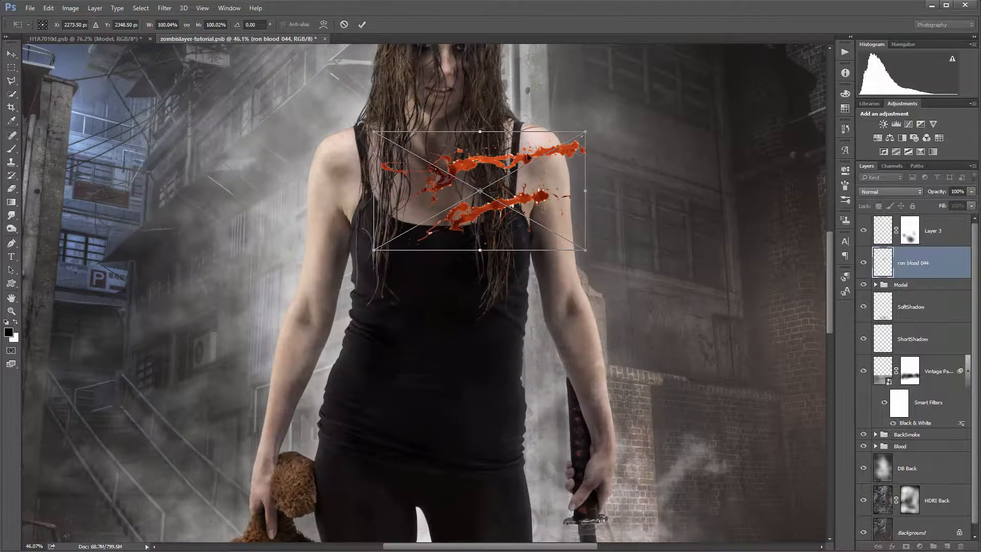
left_click_drag(586, 131, 469, 180)
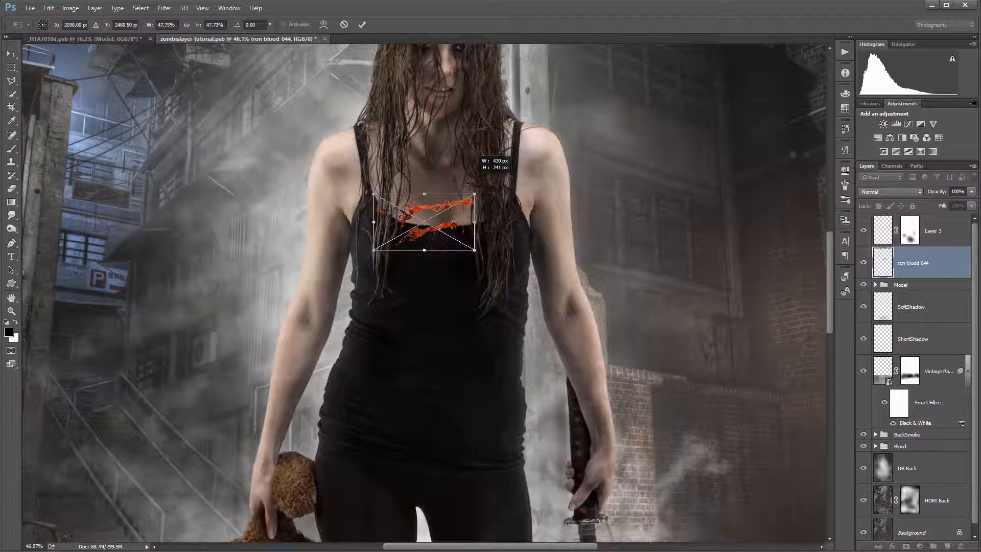
left_click_drag(426, 213, 433, 187)
scroll(437, 185, "up", 4)
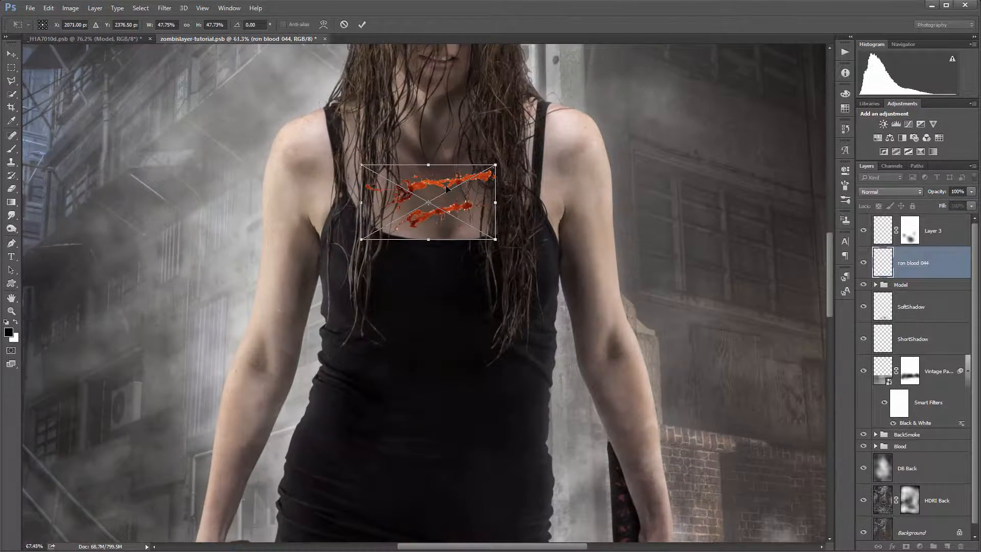
left_click_drag(521, 154, 454, 183)
key("Return")
key("b")
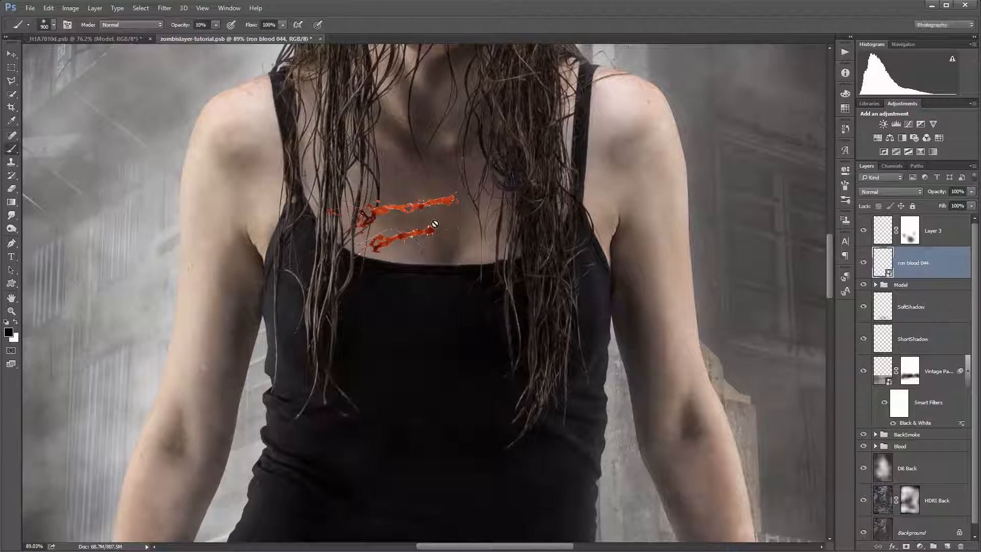
left_click(407, 210)
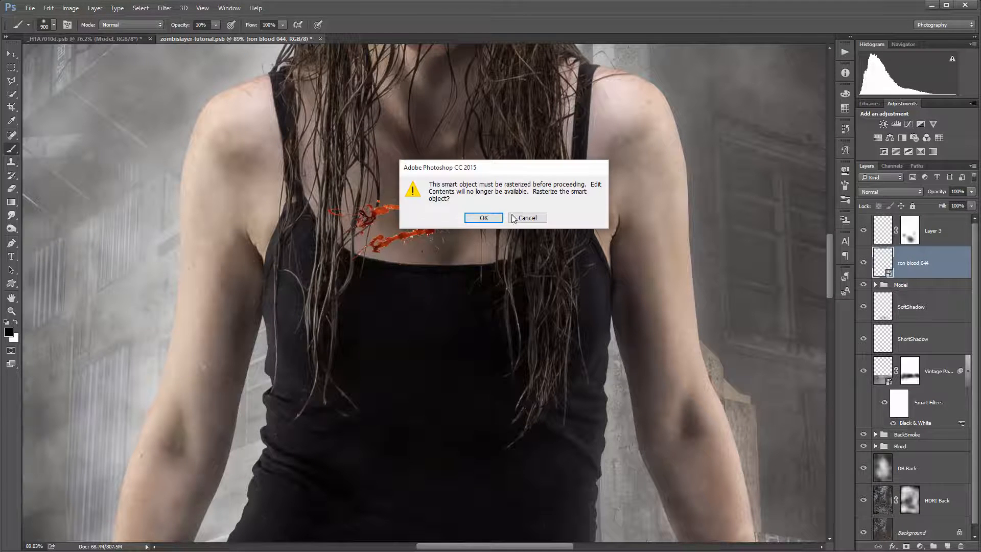
left_click(535, 219)
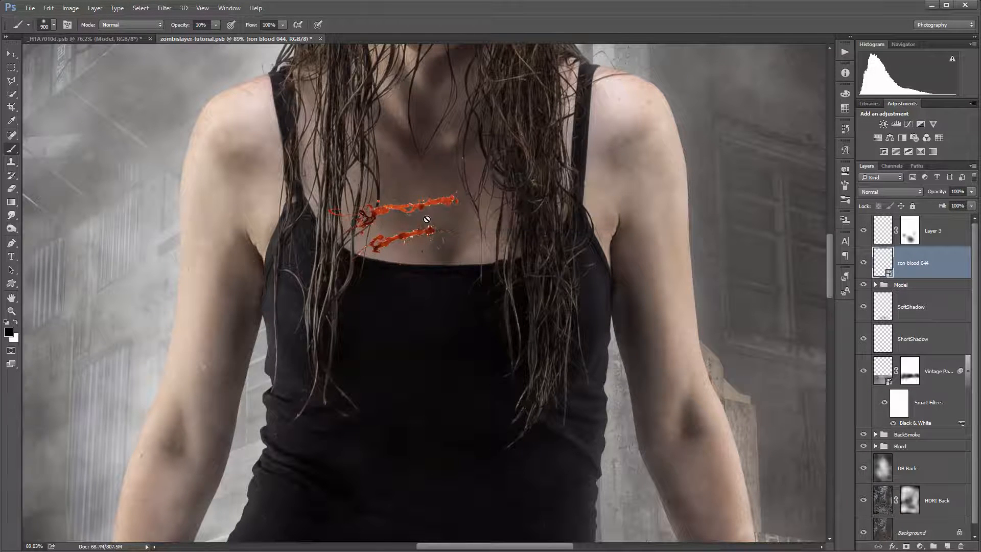
left_click(417, 217)
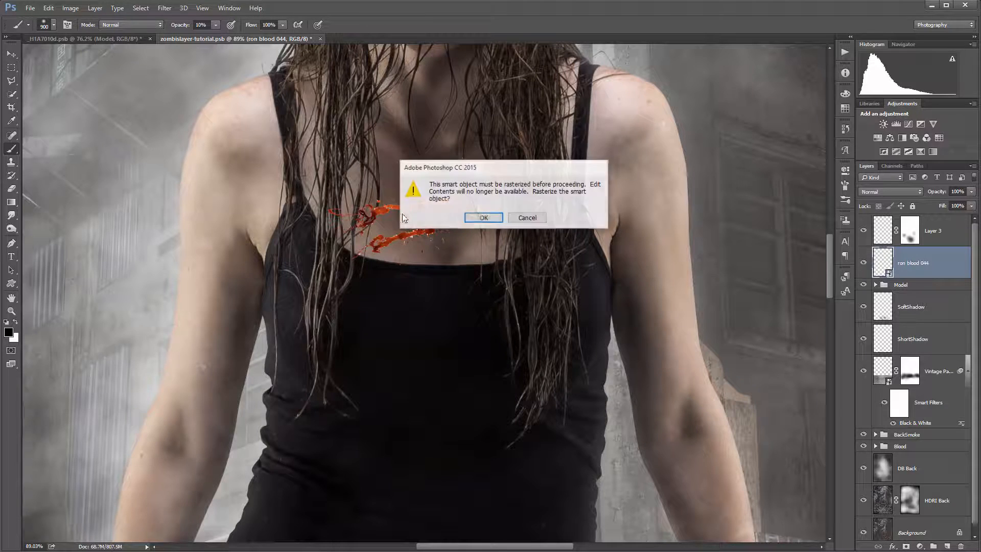
left_click(535, 219)
- Move the blood splatter slightly up across the chest and set its layer's blend mode to Multiply
left_click(10, 55)
left_click_drag(381, 220, 406, 207)
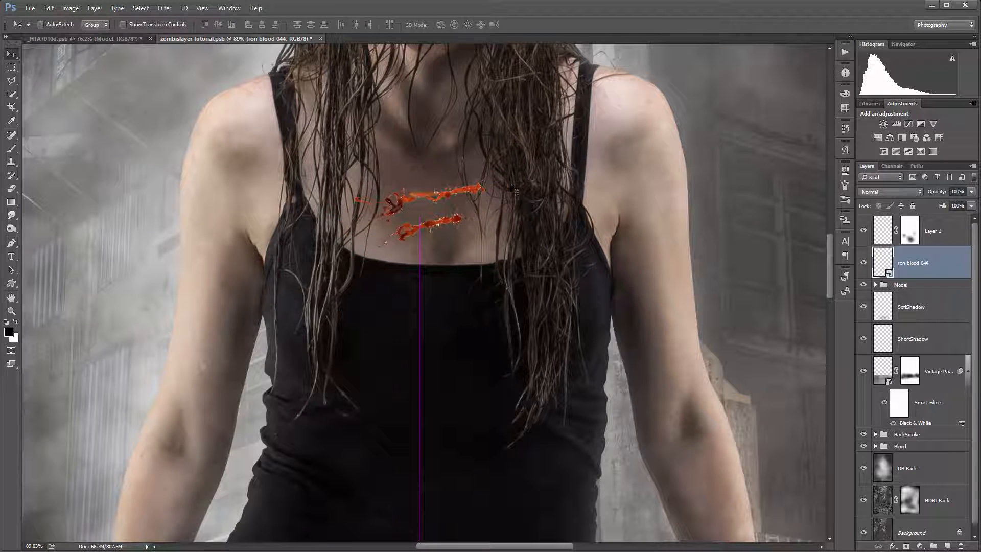
left_click(897, 190)
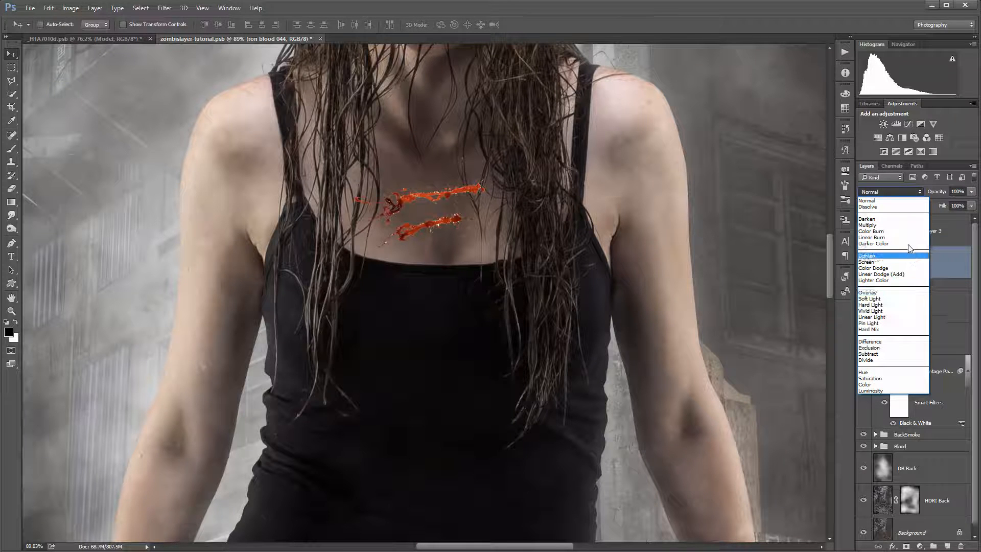
left_click(909, 225)
mouse_move(450, 202)
left_mouse_down()
mouse_move(466, 203)
mouse_move(457, 204)
left_mouse_up()
- Try the Soft Light blend mode on the blood layer and return it to Multiply
left_click(903, 193)
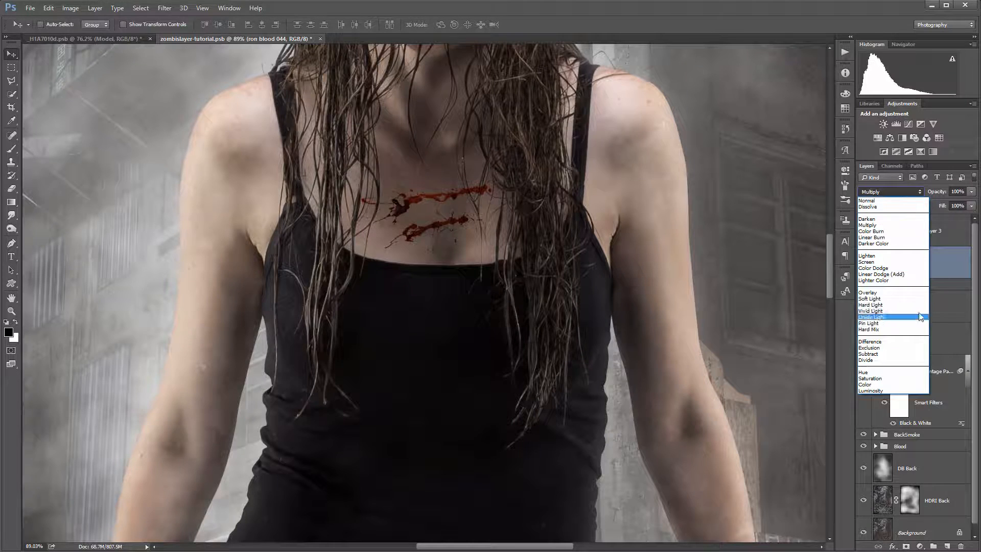
left_click(899, 298)
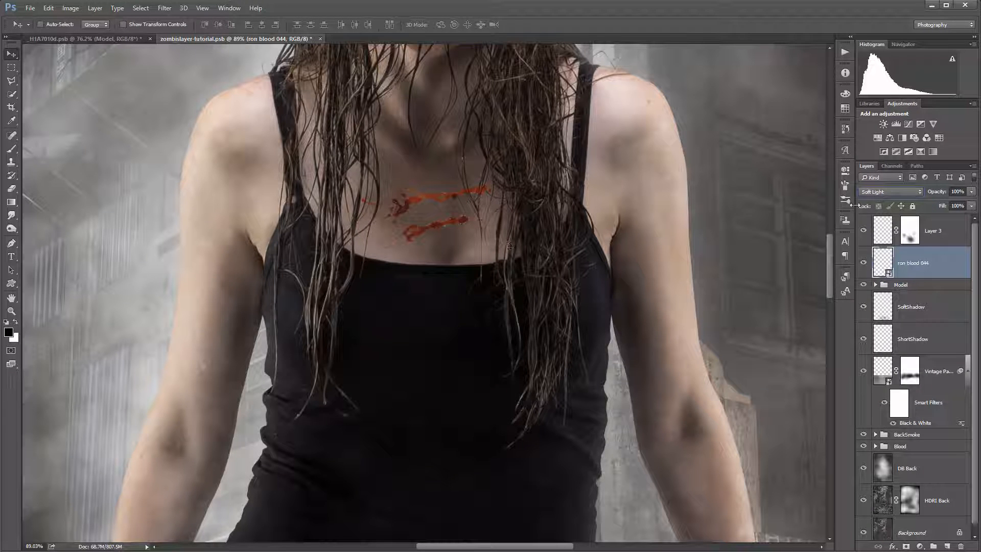
left_click(891, 192)
left_click(891, 227)
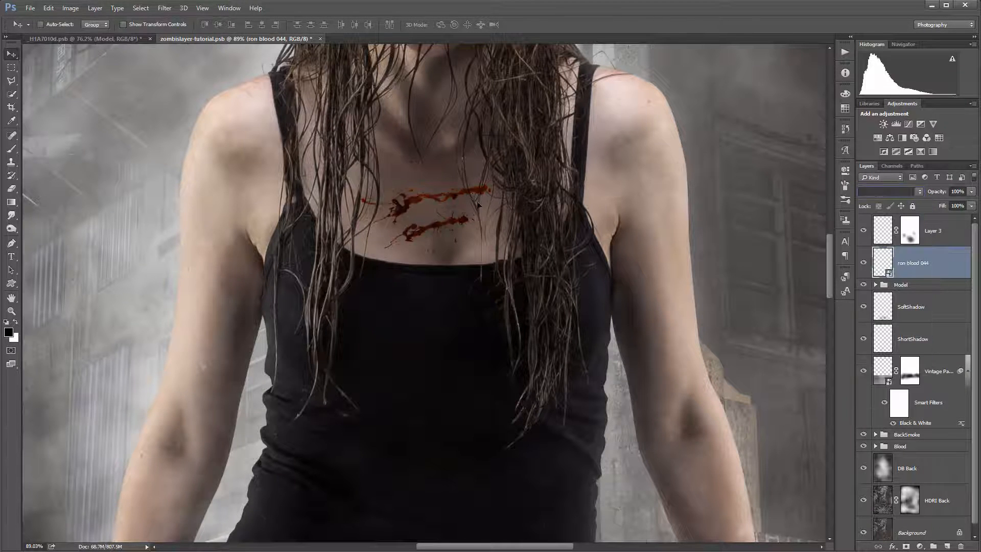
- Reposition the blood splatter and warp it so both streaks curve over the shape of the chest
left_click_drag(478, 204, 442, 193)
scroll(425, 236, "up", 4)
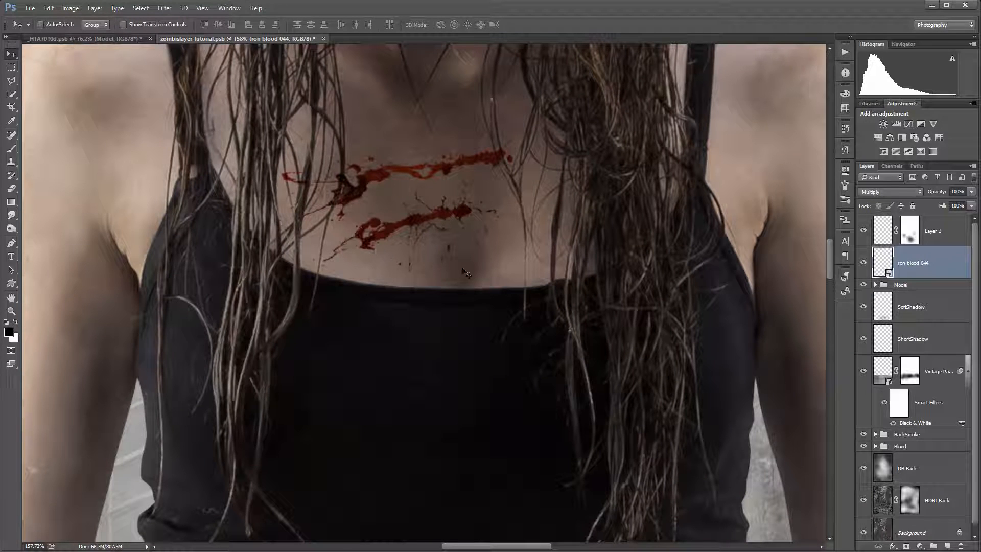
left_click(48, 9)
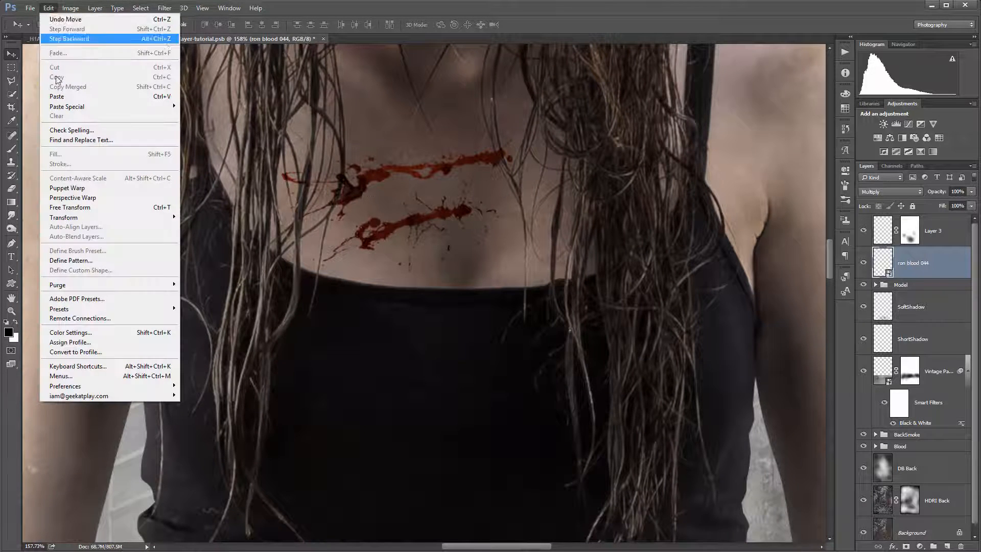
mouse_move(122, 217)
left_click(233, 279)
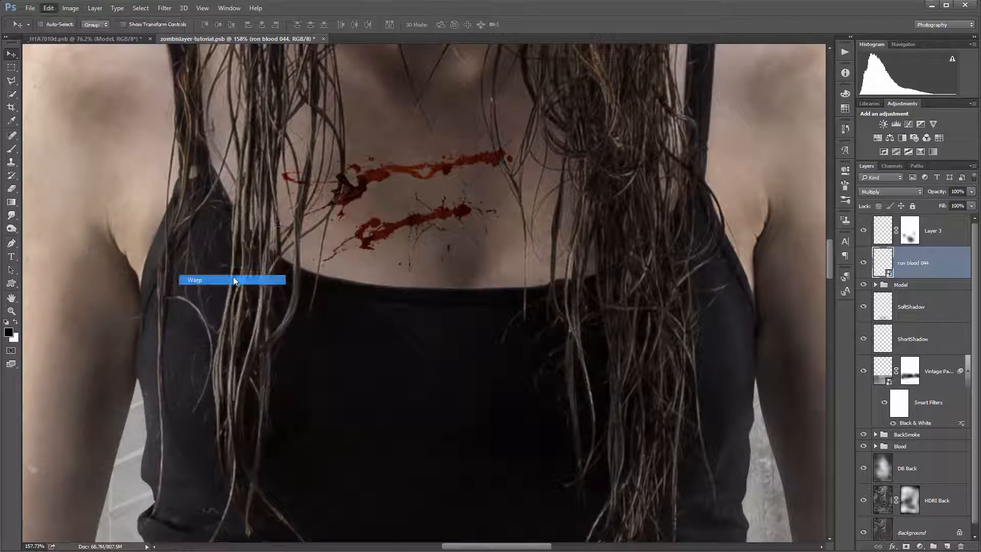
left_click_drag(430, 233, 422, 228)
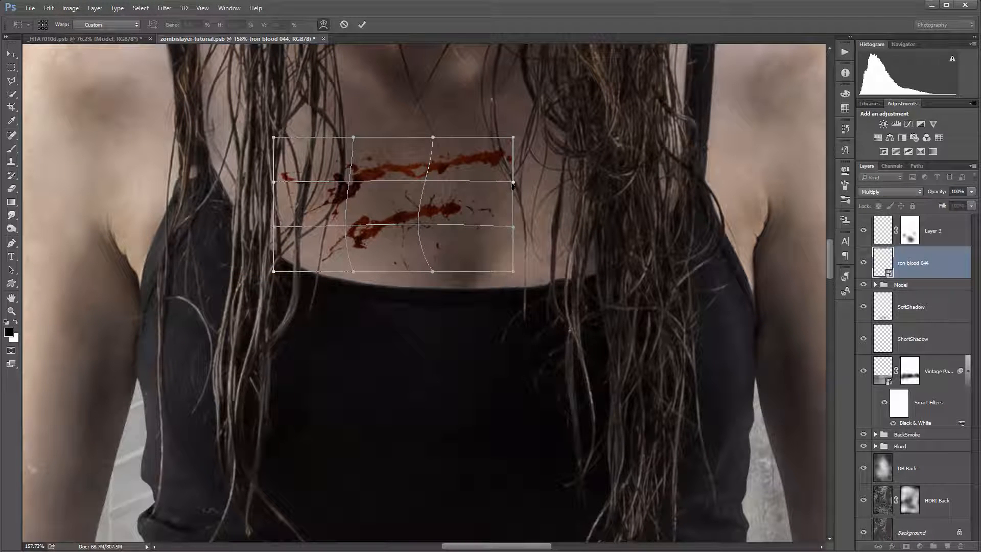
left_click_drag(513, 185, 516, 188)
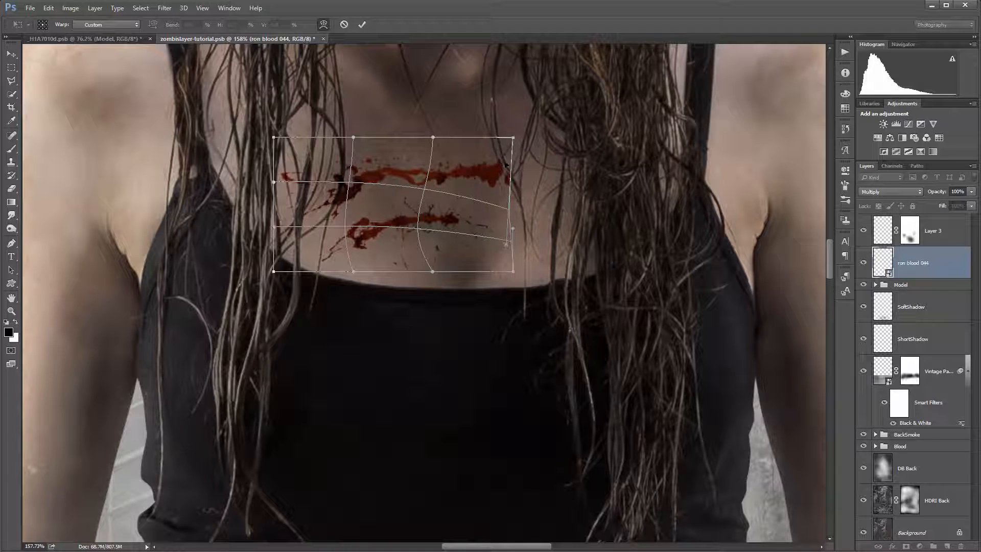
left_click_drag(513, 139, 487, 153)
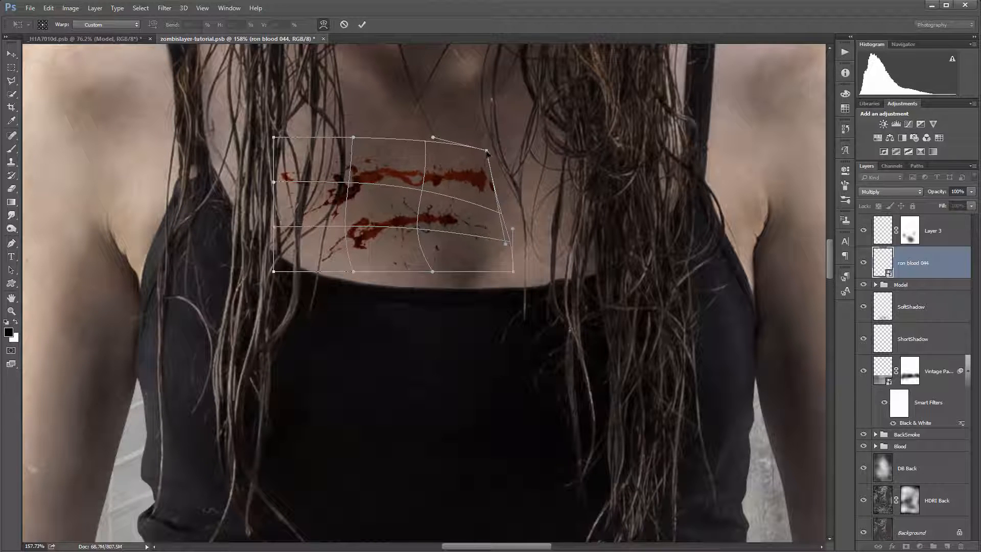
left_click_drag(351, 136, 346, 129)
left_click_drag(275, 137, 283, 151)
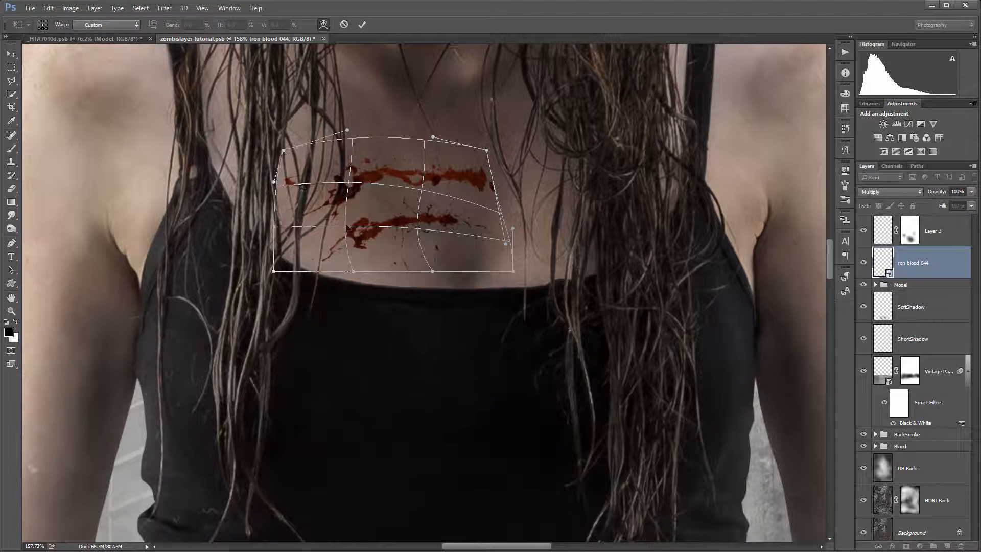
left_click_drag(343, 226, 405, 219)
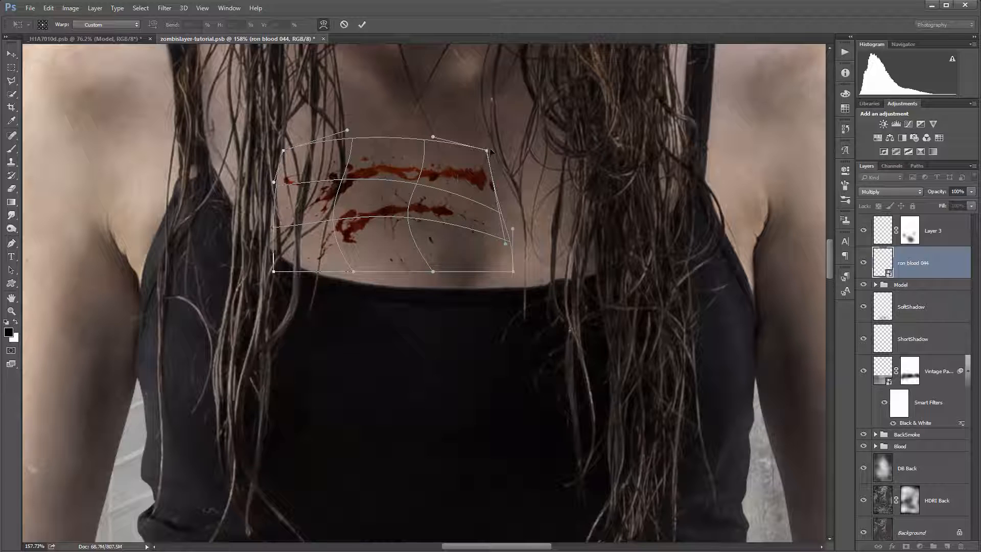
left_click_drag(488, 152, 480, 159)
key("Return")
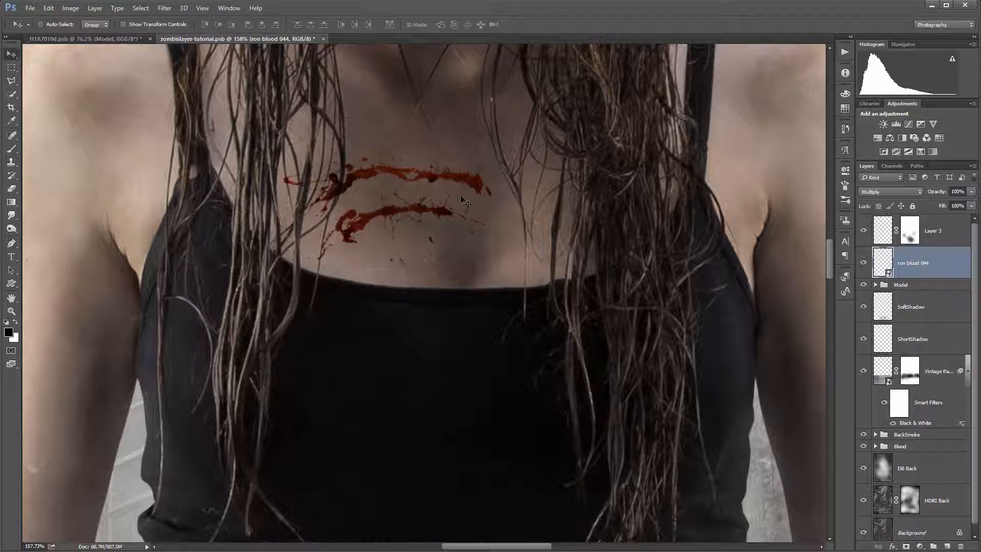
- Reduce the blood layer's fill to 84% and add a layer mask to it
left_click(971, 205)
mouse_move(970, 222)
left_mouse_down()
mouse_move(939, 222)
mouse_move(965, 218)
left_mouse_up()
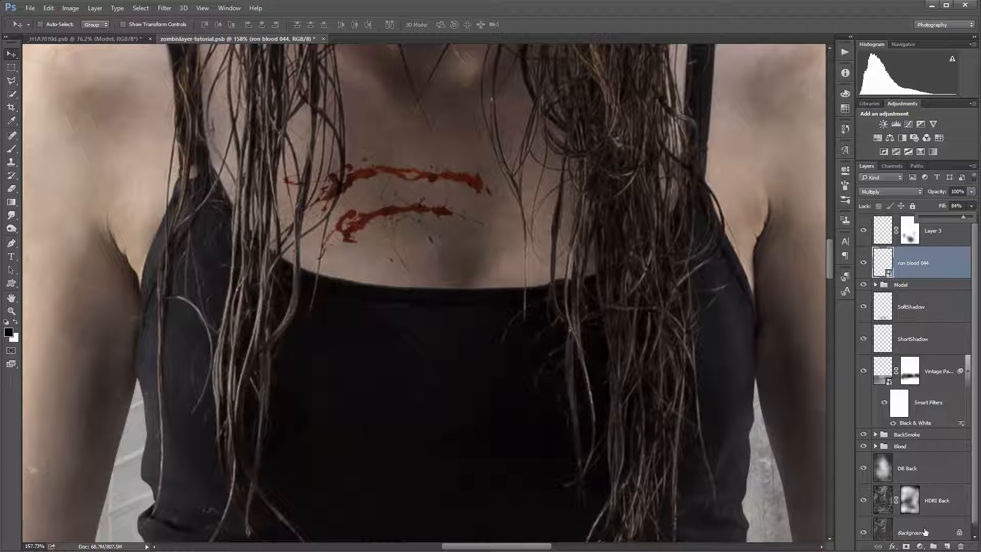
left_click(905, 544)
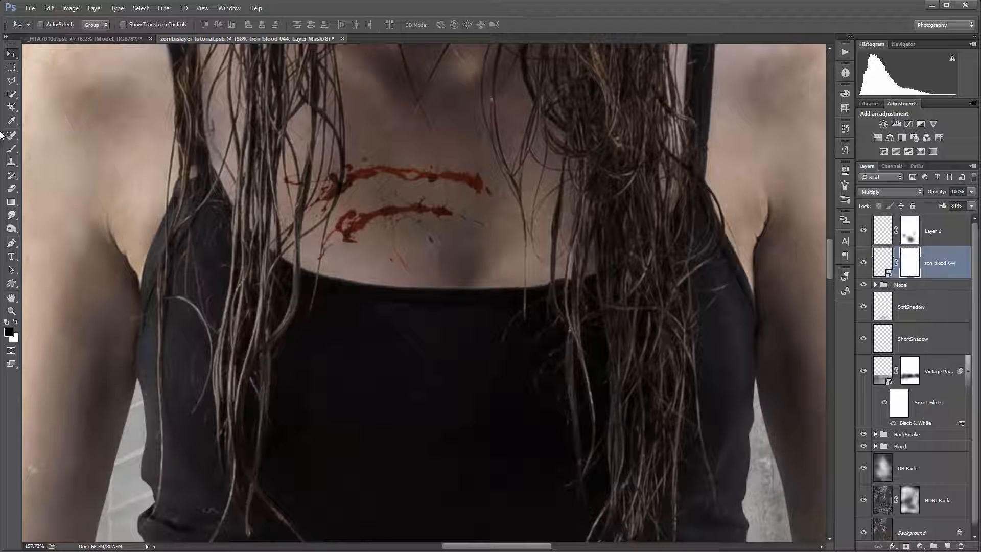
- Paint black on the chest blood layer's mask with a small brush at 50% opacity, hiding blood over the hair strands
left_click(11, 148)
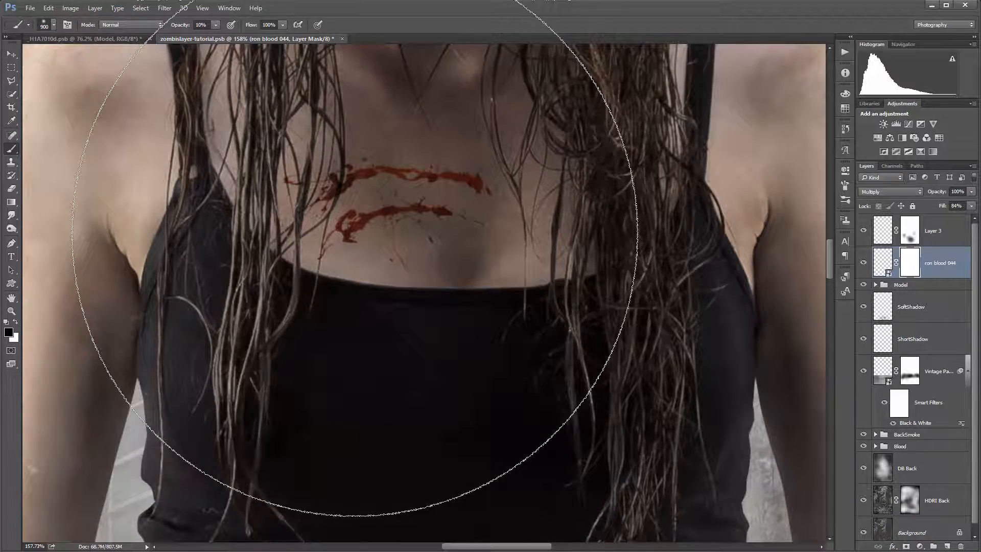
key("[")
key("[")
key("[")
key("[")
key("[")
key("[")
key("[")
key("[")
key("[")
key("[")
scroll(307, 185, "up", 10)
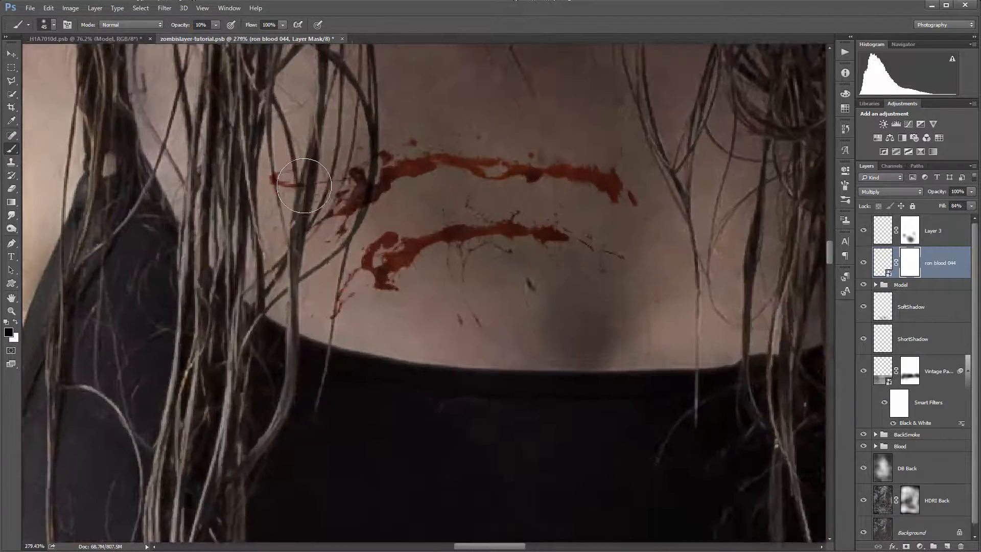
key("bracketleft")
key("bracketleft")
key("bracketleft")
key("bracketleft")
key("bracketleft")
key("bracketleft")
key("bracketleft")
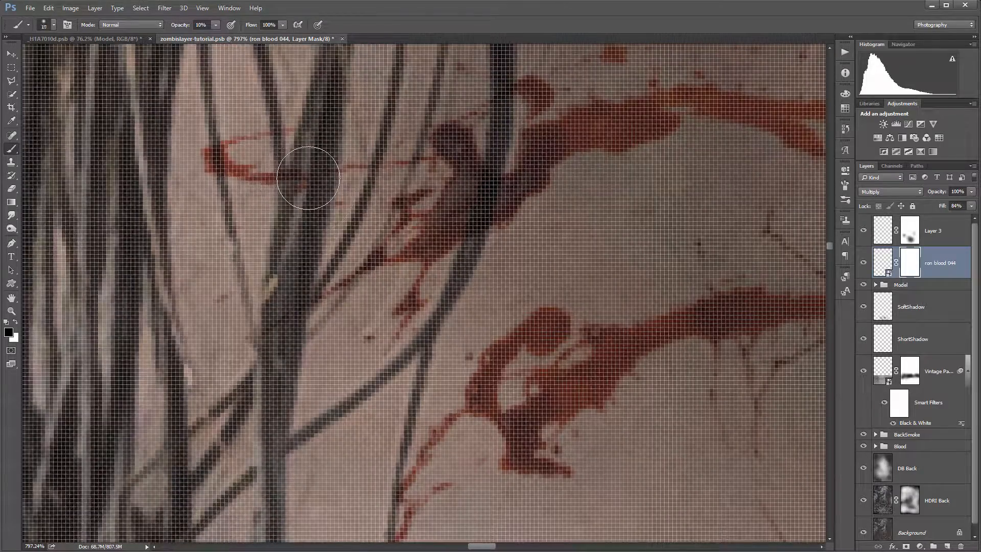
key("5")
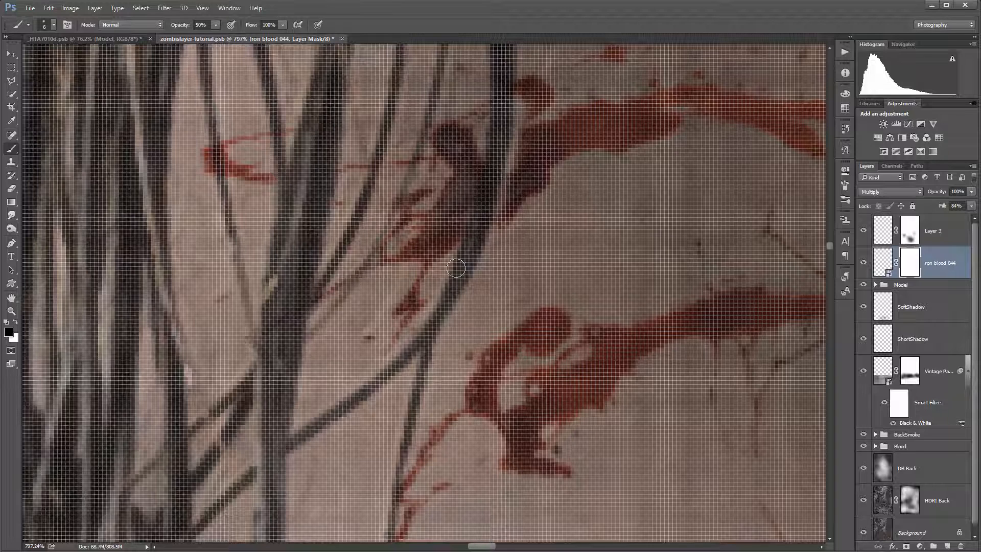
- Refine the mask with a size 15 brush at 10% opacity, softening the faint blood splatter between the hair strands
key("x")
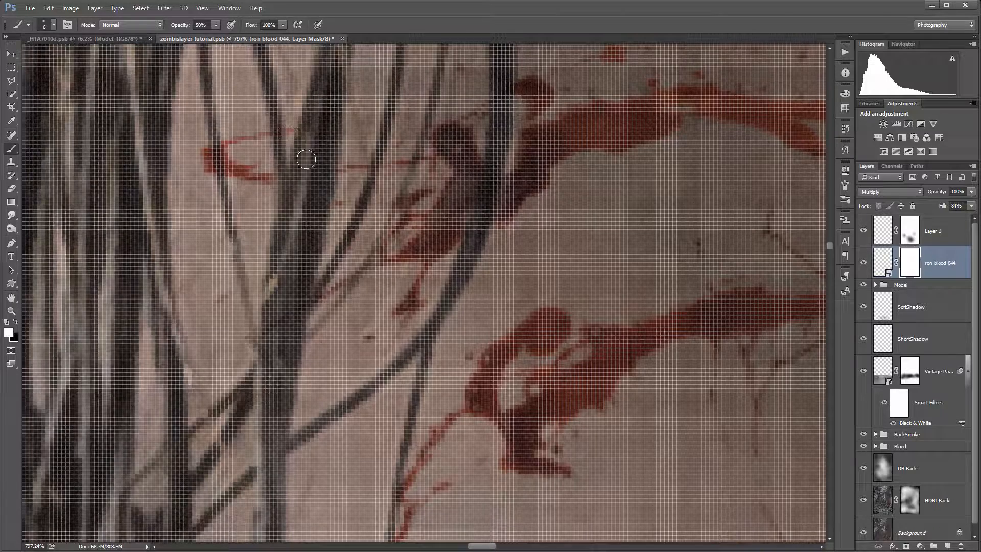
key("bracketright")
key("bracketright")
key("bracketright")
key("bracketright")
key("bracketright")
key("1")
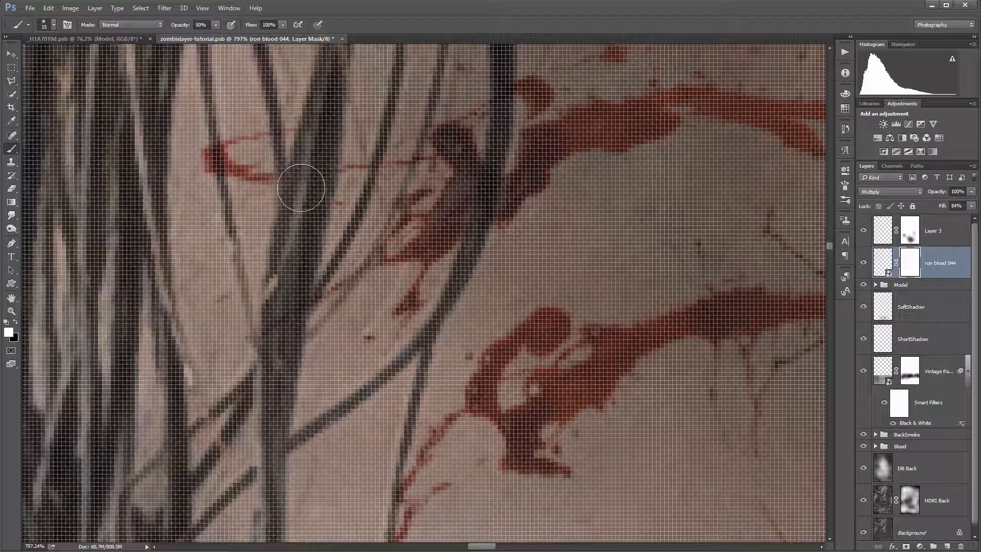
mouse_move(268, 139)
left_mouse_down()
mouse_move(241, 157)
mouse_move(219, 154)
mouse_move(218, 170)
mouse_move(258, 154)
mouse_move(250, 133)
mouse_move(268, 136)
mouse_move(199, 165)
mouse_move(216, 152)
mouse_move(205, 162)
mouse_move(225, 158)
left_mouse_up()
key("x")
mouse_move(374, 258)
left_mouse_down()
mouse_move(319, 300)
mouse_move(396, 293)
mouse_move(453, 270)
mouse_move(440, 188)
mouse_move(410, 307)
left_mouse_up()
scroll(384, 289, "down", 10)
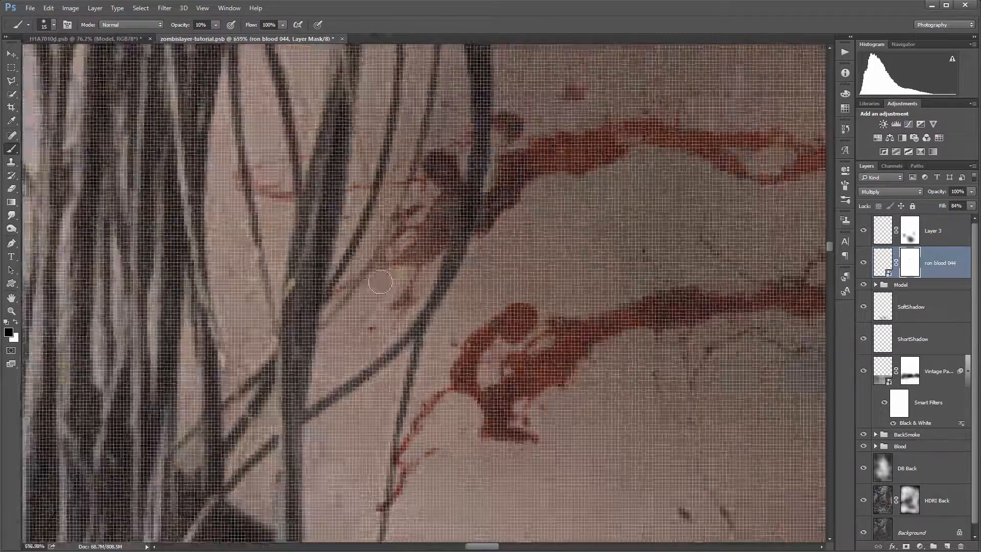
scroll(385, 289, "down", 3)
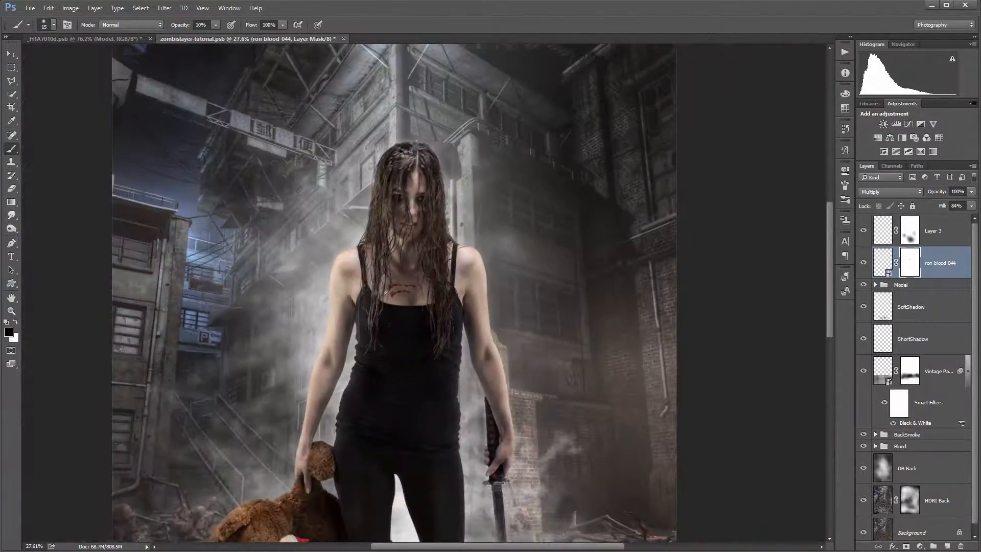
- Place the ron blood 017 droplet image into the composite and move it toward the shoulder beside the chest blood
scroll(386, 315, "up", 1)
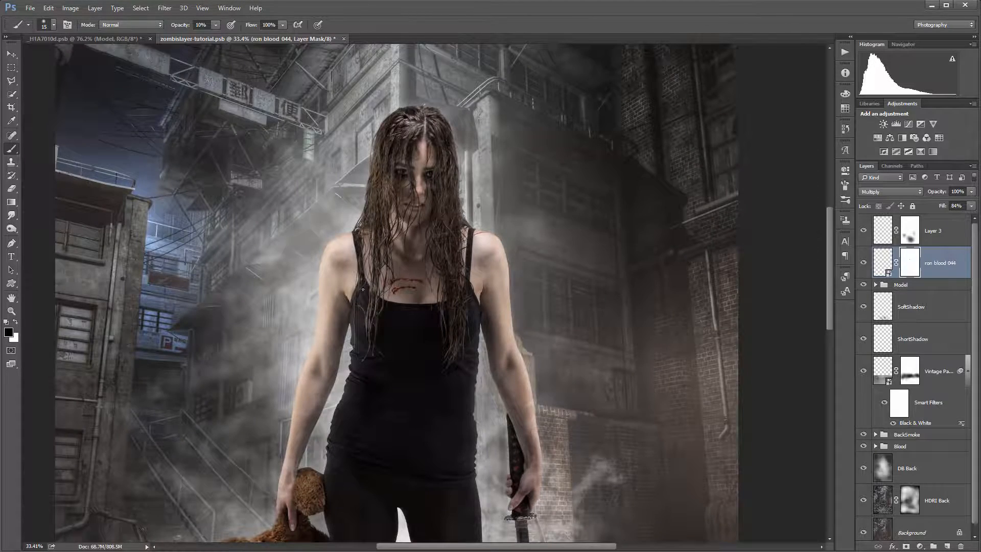
scroll(363, 289, "up", 3)
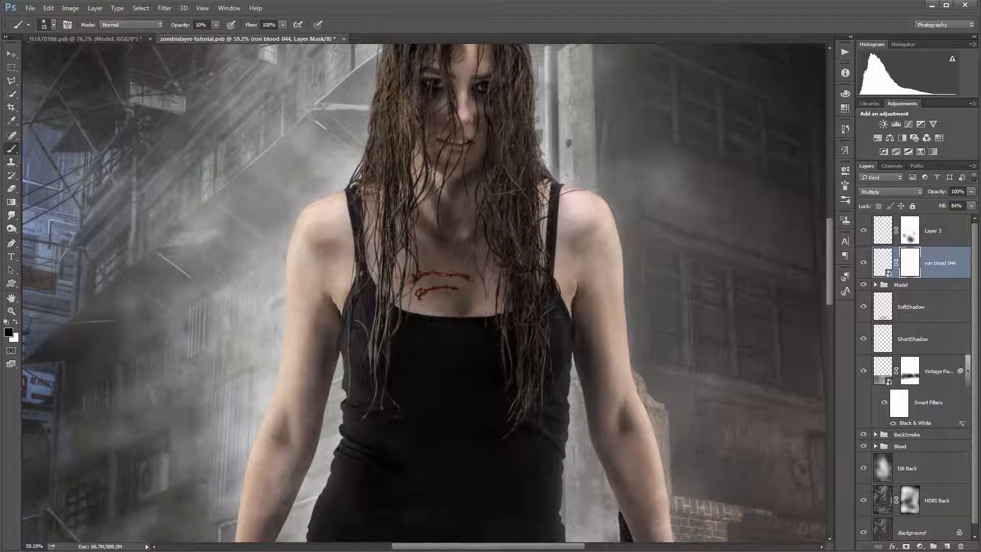
scroll(153, 216, "up", 2)
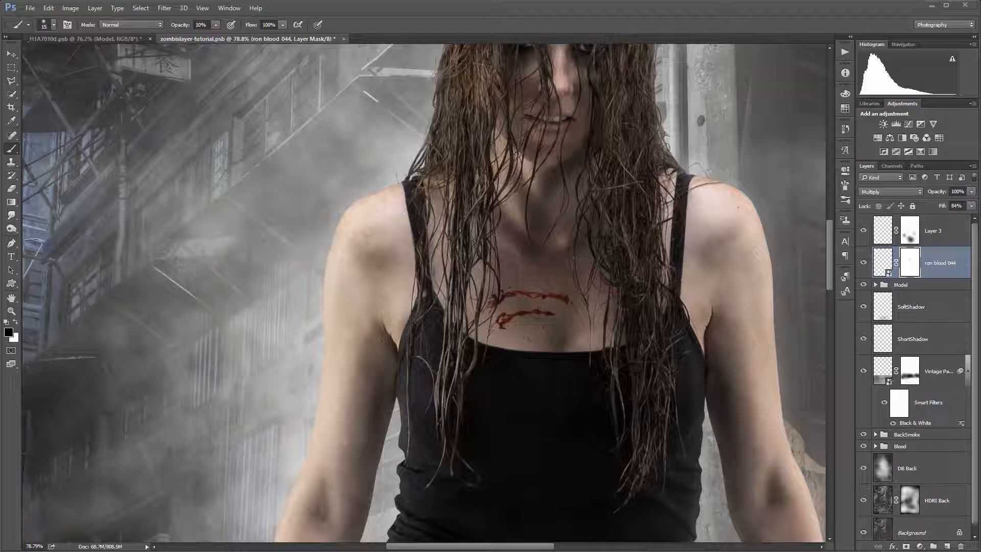
left_click_drag(165, 250, 708, 279)
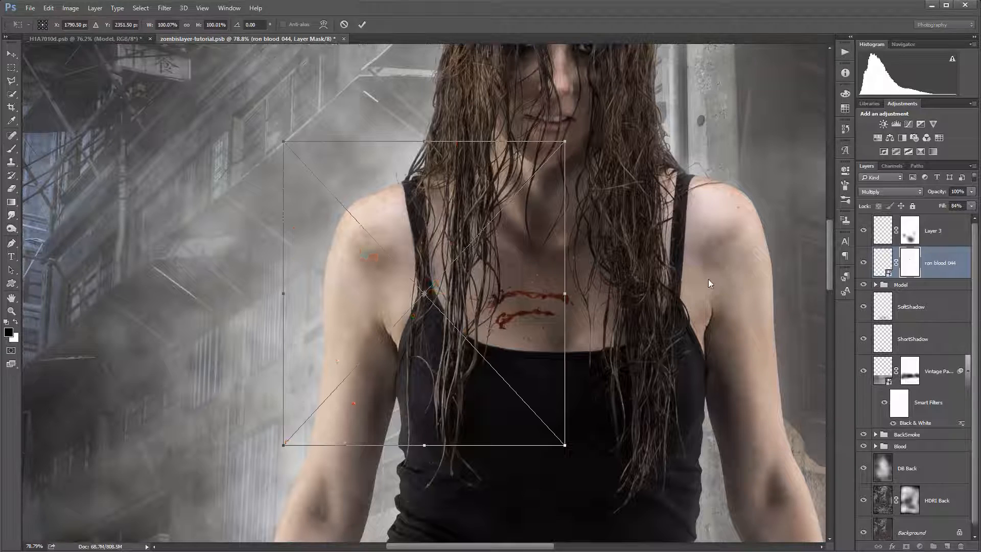
left_click_drag(457, 250, 587, 256)
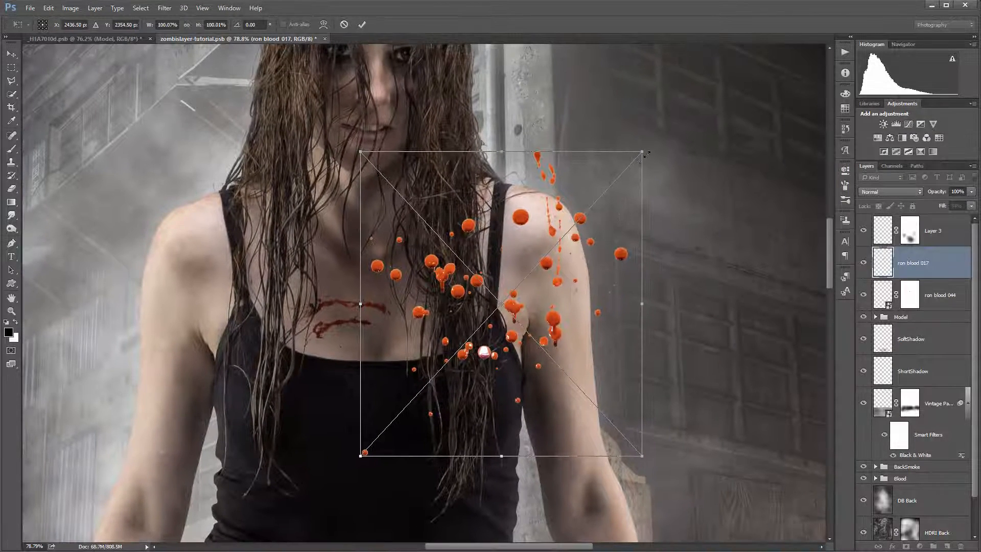
- Scale the ron blood 017 droplets down to 21.27% and position them on the model's bare shoulder
left_click_drag(642, 151, 530, 271)
left_click_drag(516, 306, 601, 204)
left_click_drag(614, 171, 564, 250)
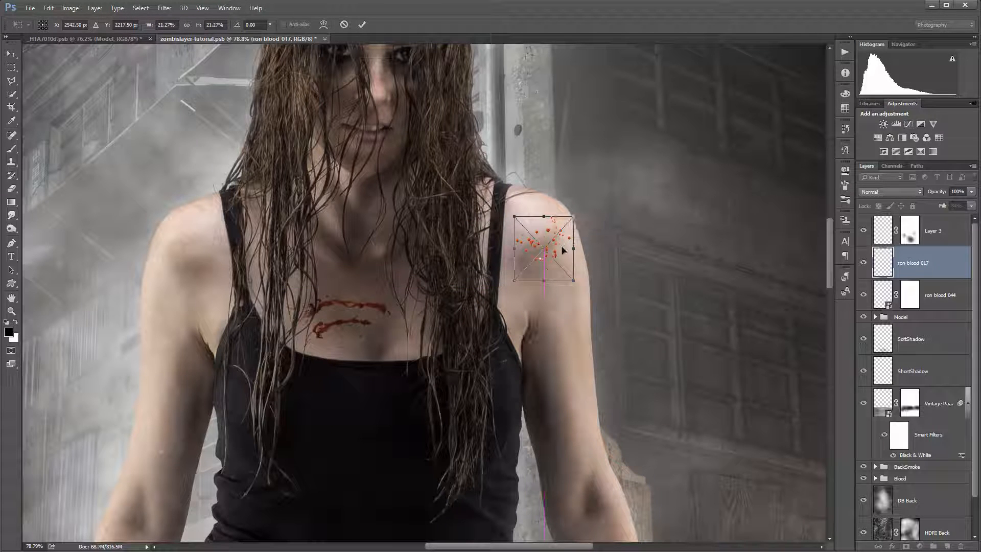
key("Return")
- Set the ron blood 017 layer's blend mode to Multiply and shift the droplets slightly across the shoulder
key("b")
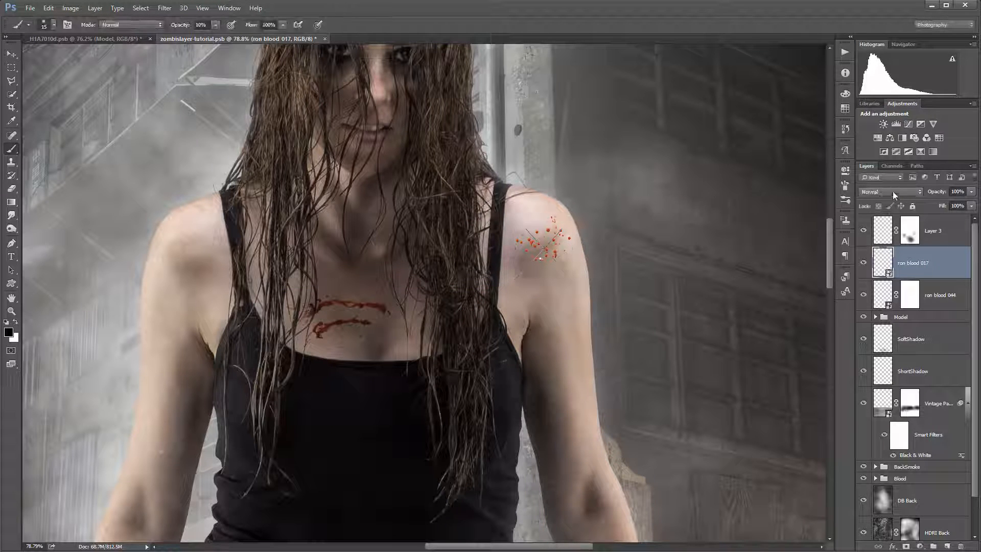
left_click(893, 190)
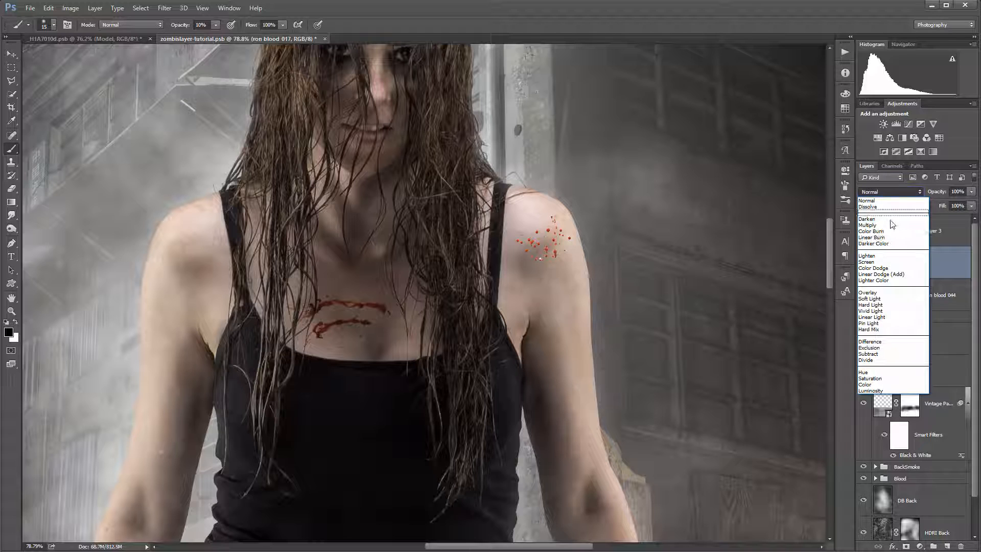
left_click(891, 225)
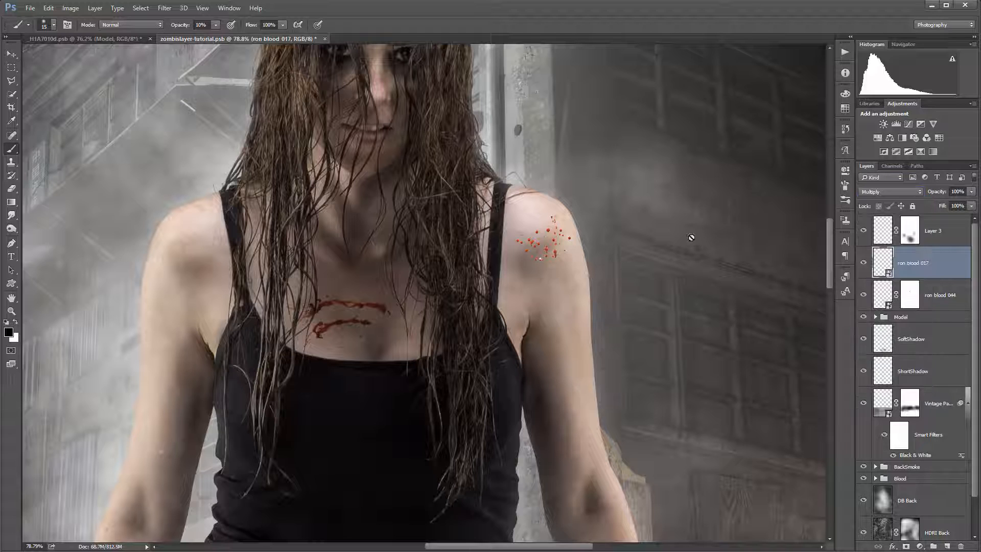
left_click(10, 53)
left_click_drag(535, 232, 547, 228)
scroll(556, 240, "up", 4)
scroll(547, 228, "up", 2)
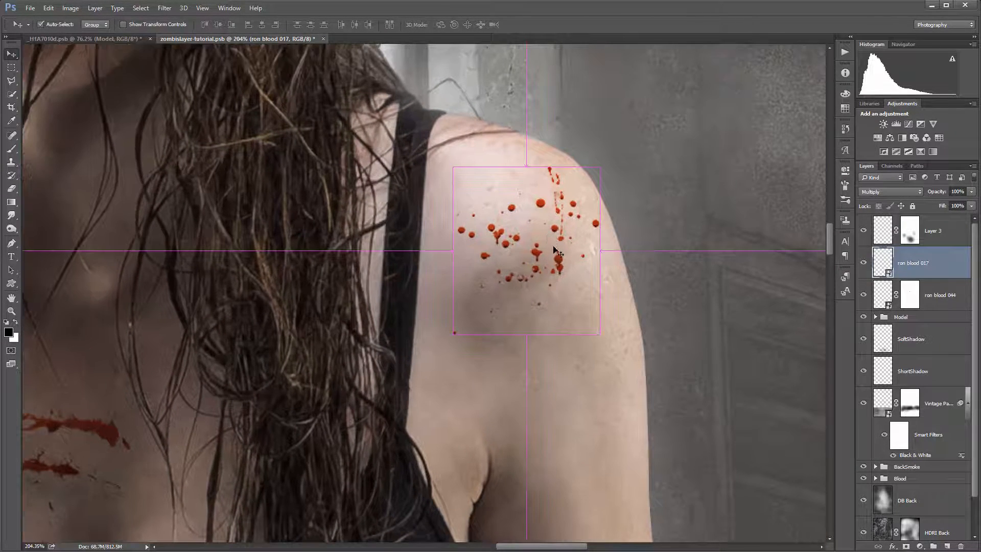
- Shrink the shoulder droplets further to about 11.7% of their original size
key("ctrl+t")
left_click_drag(607, 166, 537, 242)
key("Return")
- Duplicate the small droplets higher on the shoulder and rotate the copy clockwise so it overlaps the original
left_click_drag(514, 294, 516, 183)
key("ctrl+t")
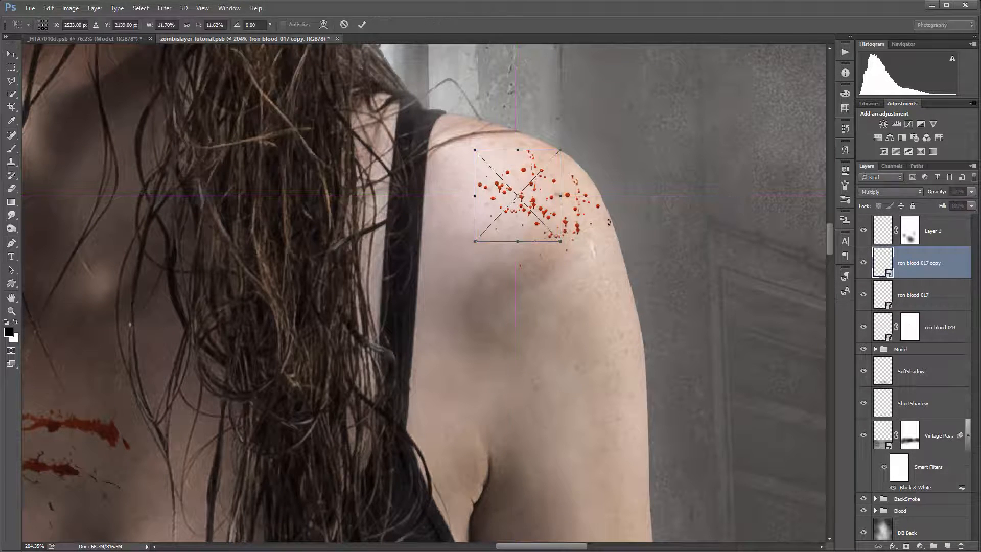
left_click_drag(565, 251, 567, 242)
mouse_move(541, 192)
left_mouse_down()
mouse_move(511, 210)
mouse_move(527, 195)
left_mouse_up()
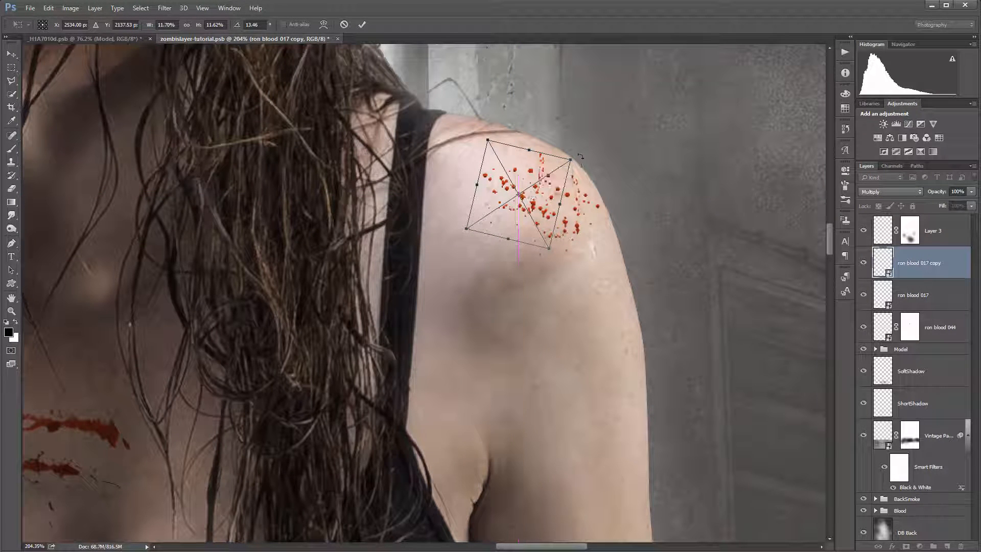
left_click_drag(555, 167, 576, 183)
key("Return")
scroll(575, 224, "down", 3)
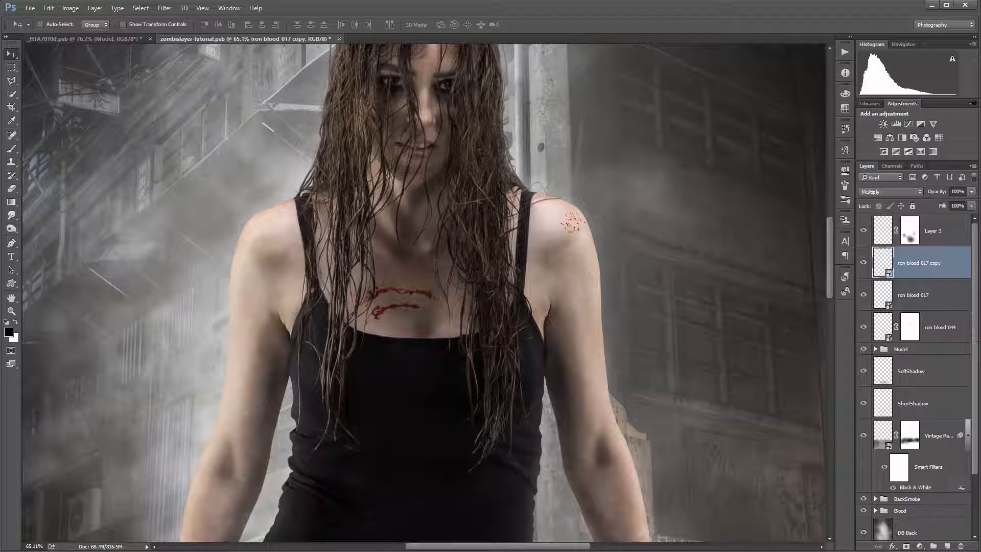
- Place the ron blood 021 dripping blood over the wrist of the hand holding the teddy bear, scaled to about 52%
left_click_drag(325, 476, 331, 389)
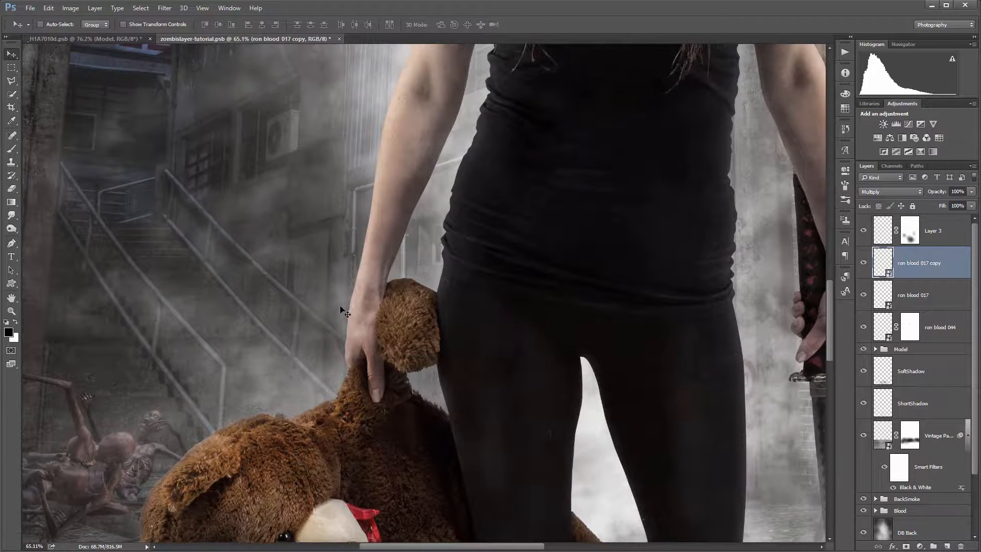
scroll(342, 311, "up", 3)
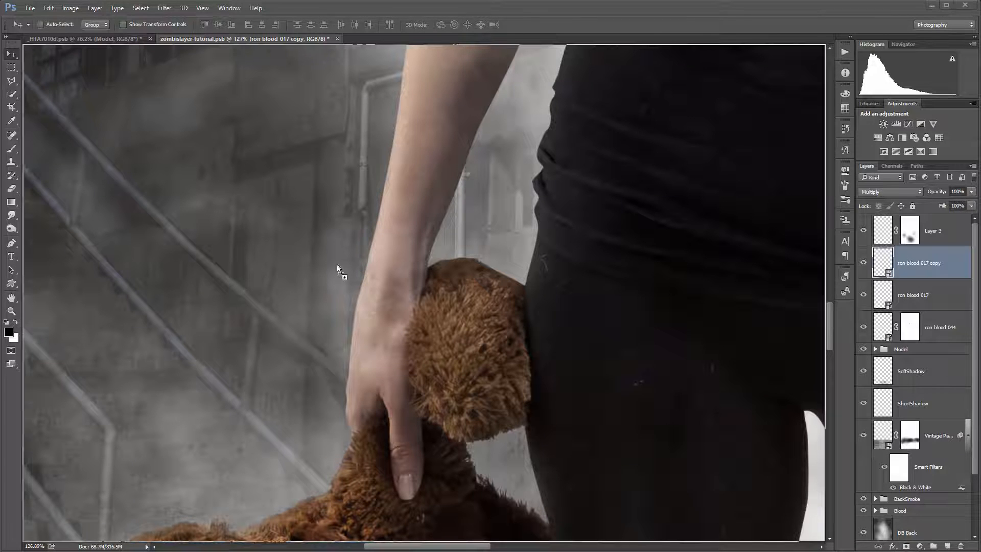
left_click_drag(407, 201, 417, 201)
left_click_drag(583, 74, 358, 231)
left_click_drag(357, 308, 410, 223)
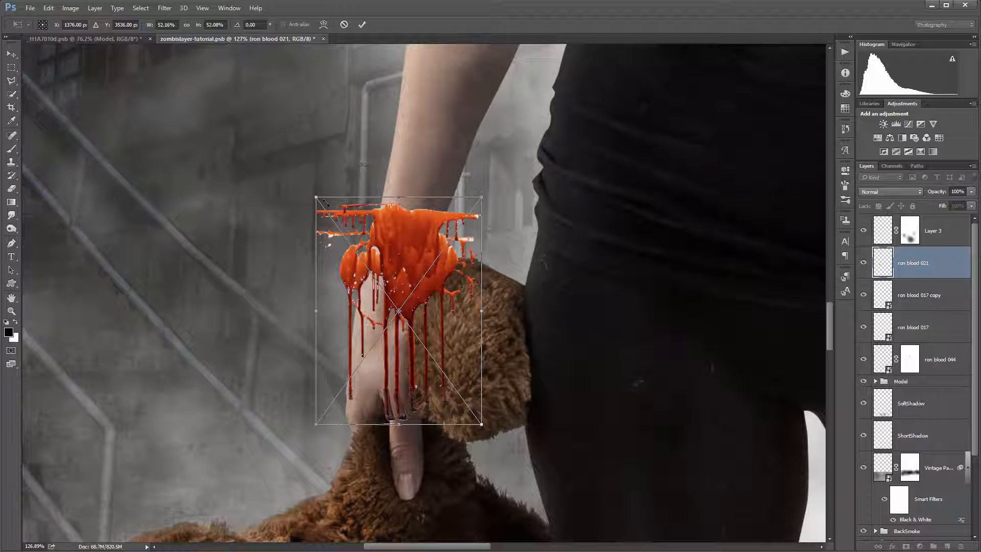
- Scale the dripping blood down to about 21.8% and fit it onto the wrist above the teddy bear
left_click_drag(317, 198, 379, 226)
left_click_drag(428, 285, 389, 247)
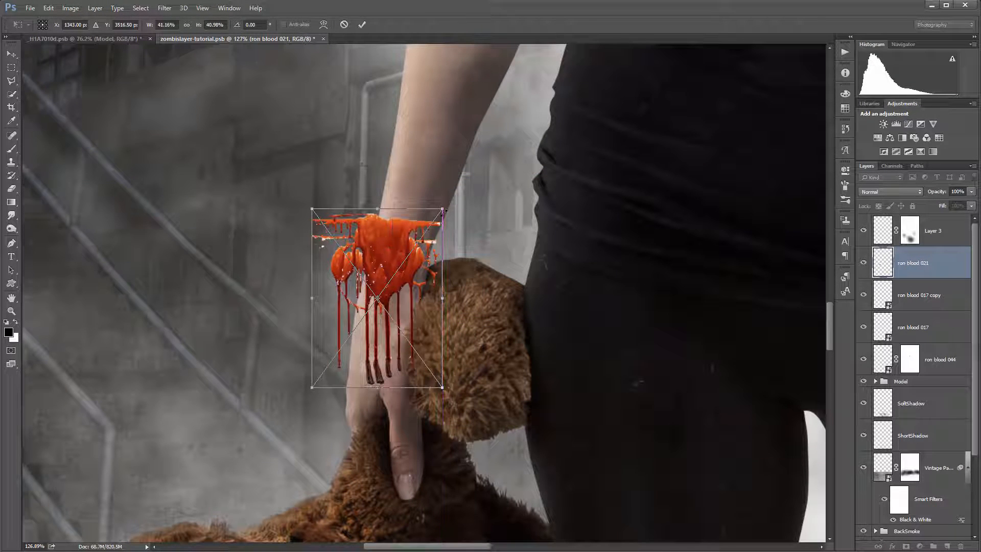
left_click_drag(443, 211, 400, 244)
scroll(399, 271, "up", 5)
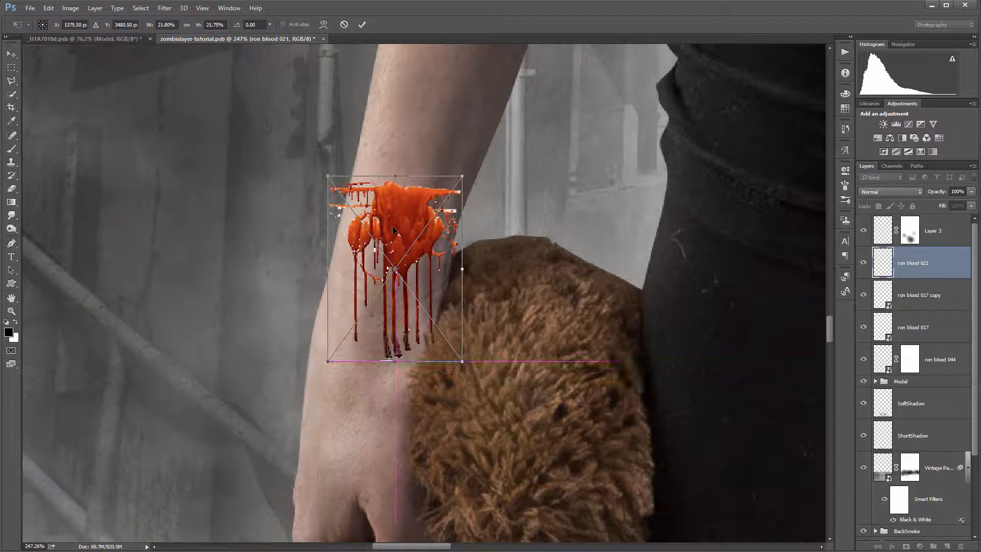
key("Return")
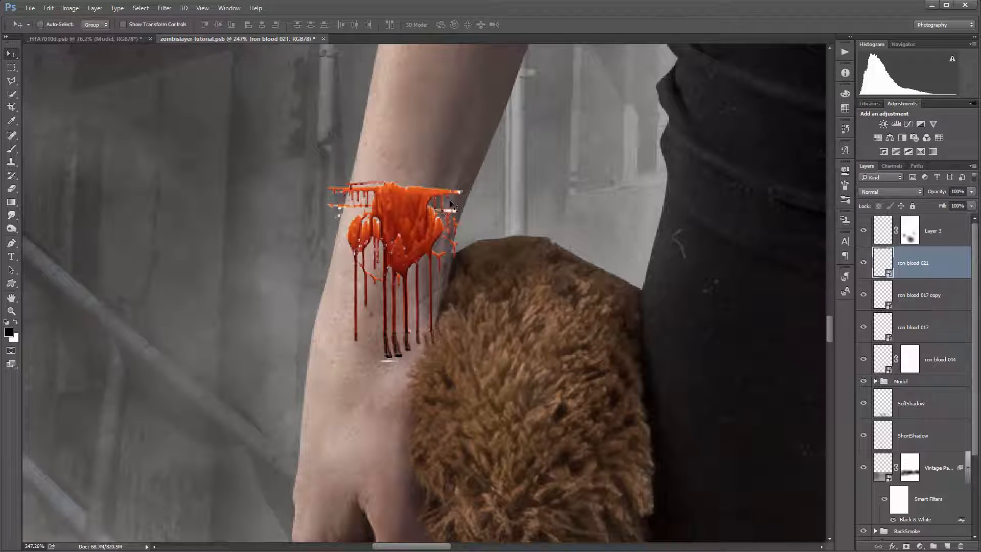
- Set the ron blood 021 layer's blend mode to Multiply
left_click(884, 192)
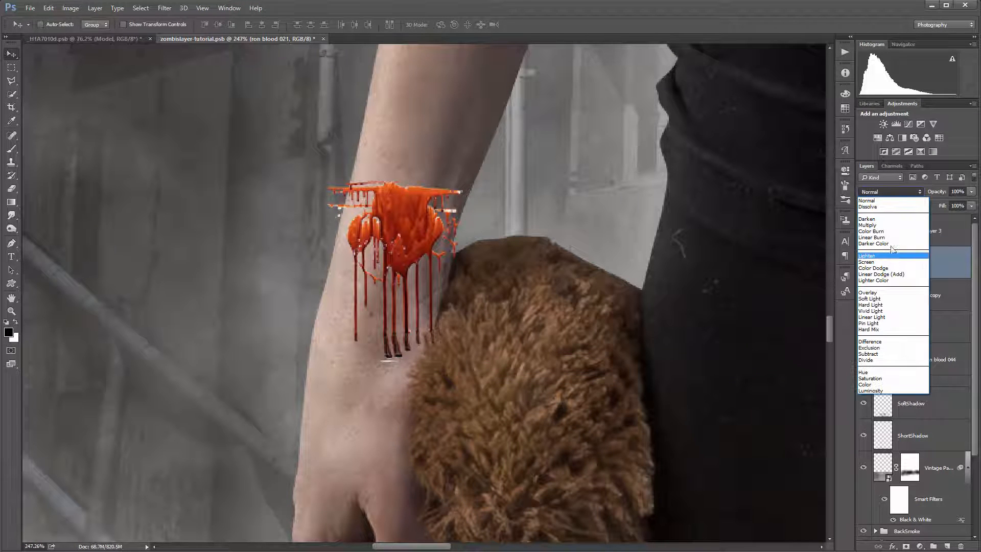
left_click(888, 226)
left_click_drag(397, 223, 403, 218)
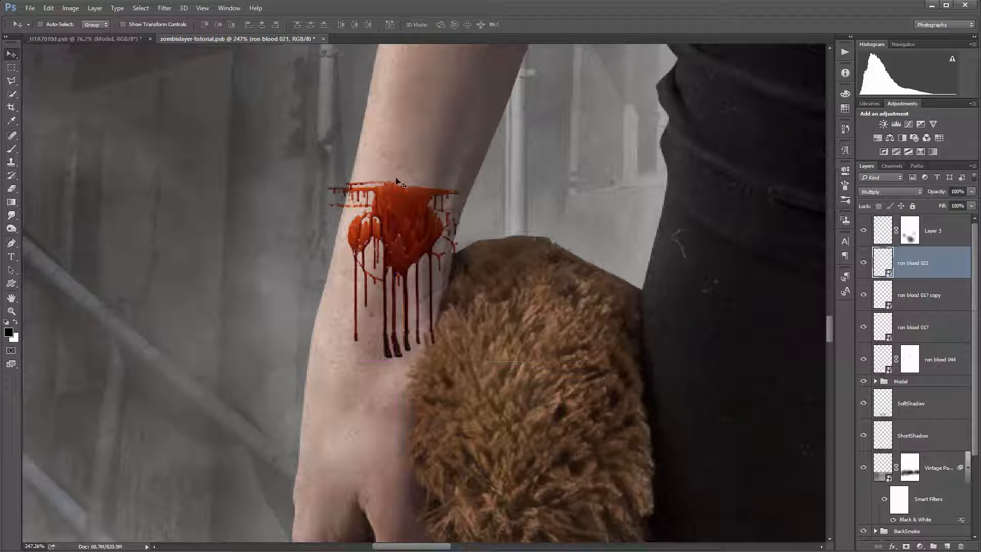
- Warp the upper part of the ron blood 021 drips so they curve around the wrist and stay inside both arm edges
left_click(49, 8)
mouse_move(118, 219)
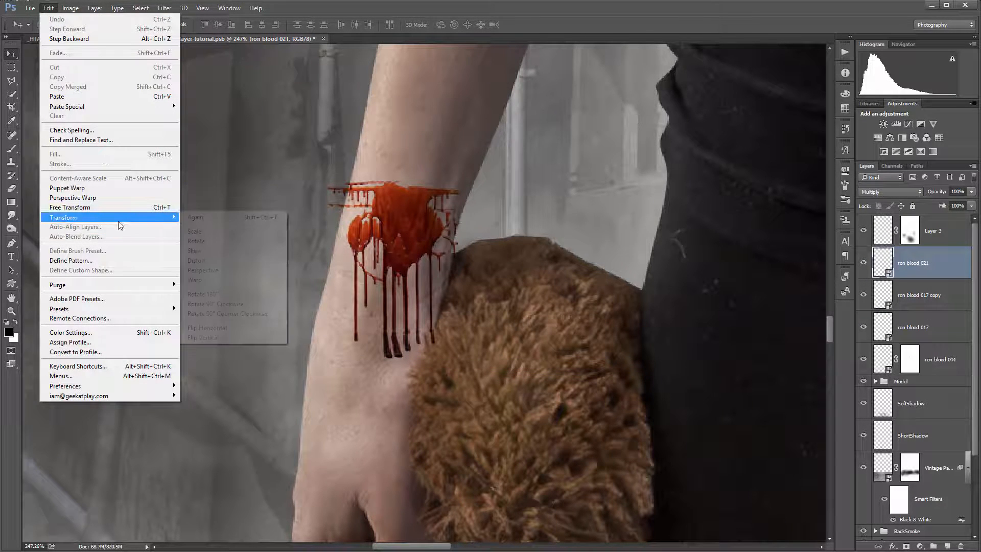
left_click(236, 281)
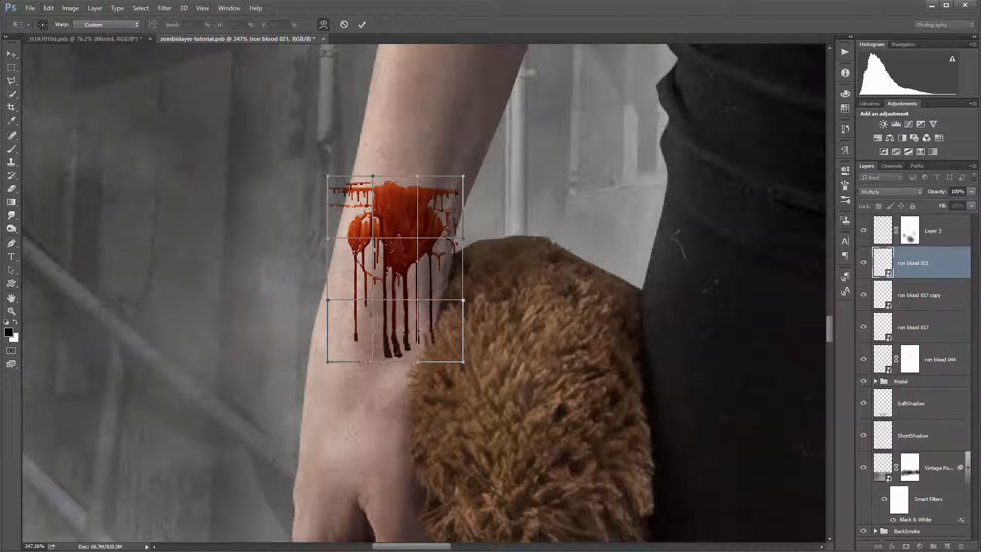
left_click_drag(463, 176, 482, 156)
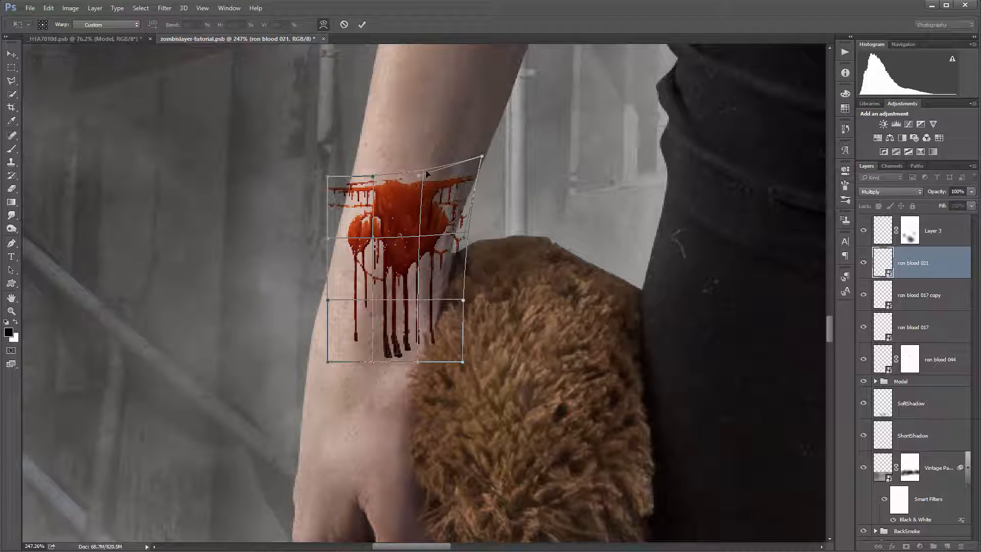
left_click_drag(428, 174, 425, 190)
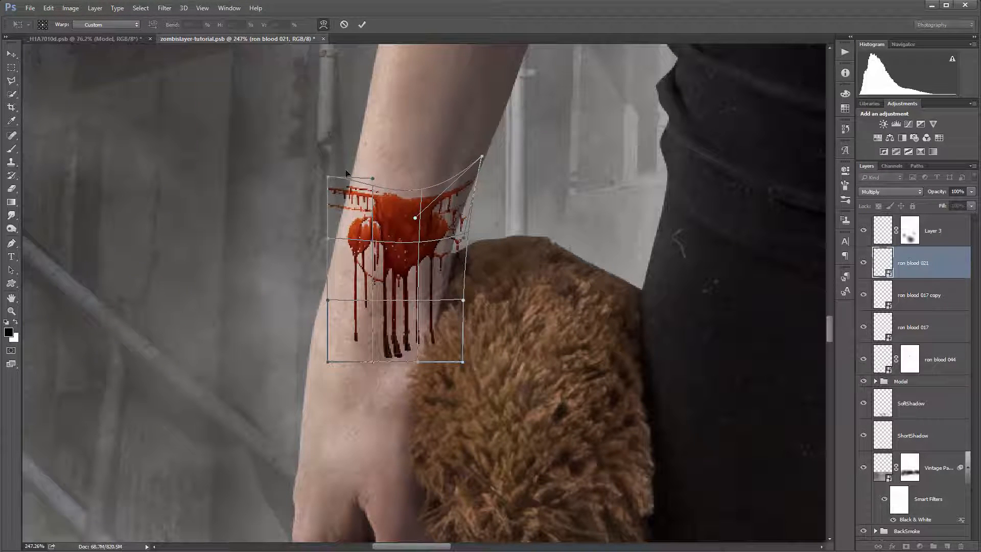
left_click_drag(328, 177, 372, 173)
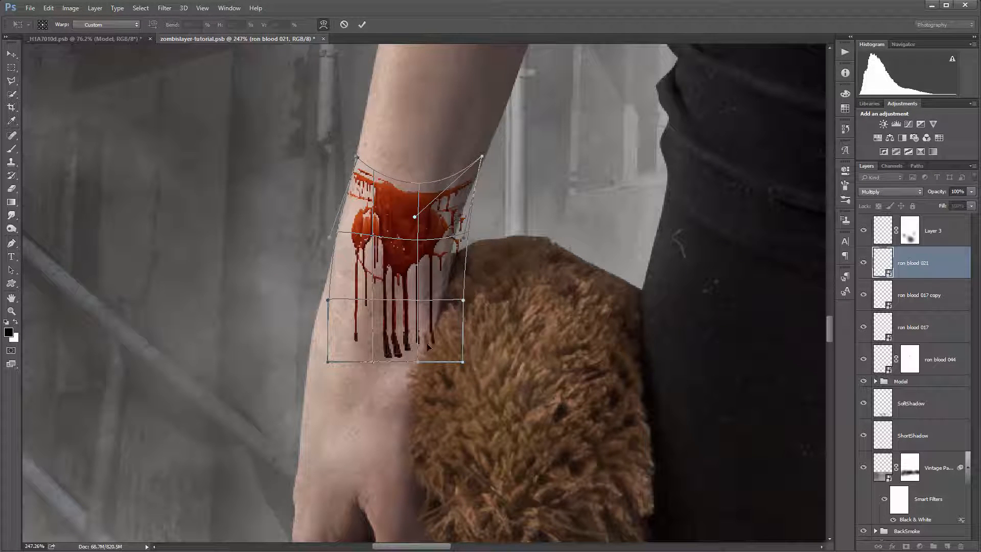
- Bend the lower part of the drips along the wrist toward the back of the hand and apply the warp
left_click_drag(458, 303, 456, 291)
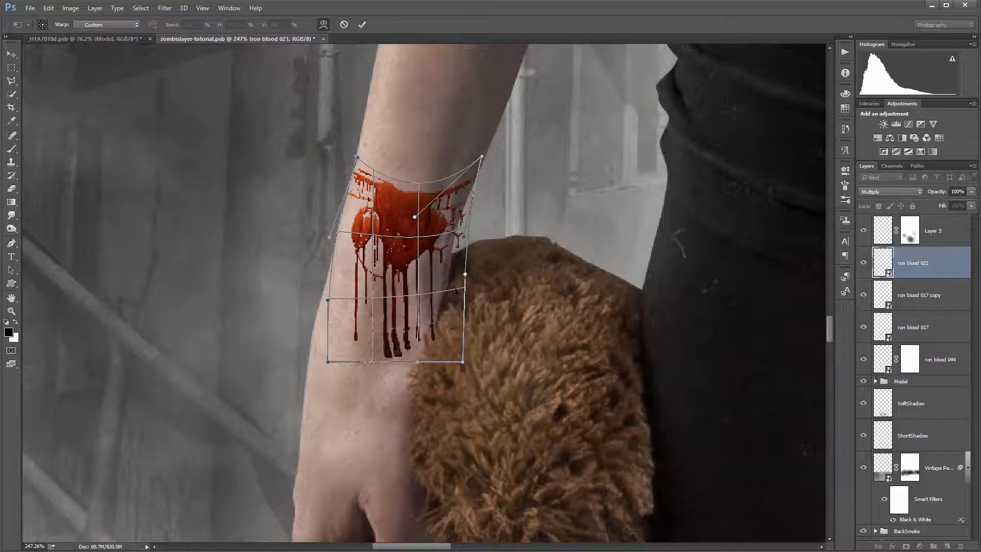
left_click_drag(445, 360, 459, 331)
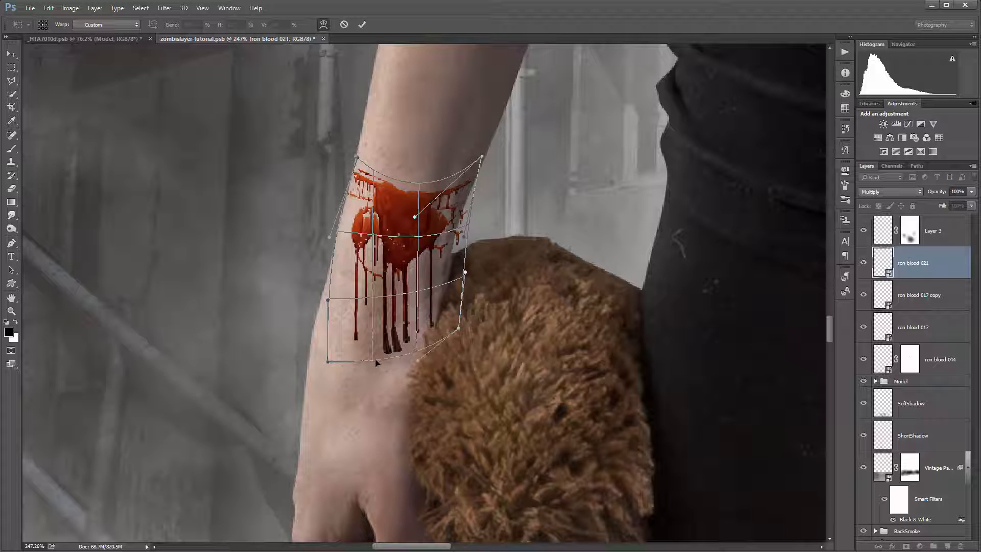
left_click_drag(376, 361, 352, 361)
left_click_drag(327, 300, 399, 287)
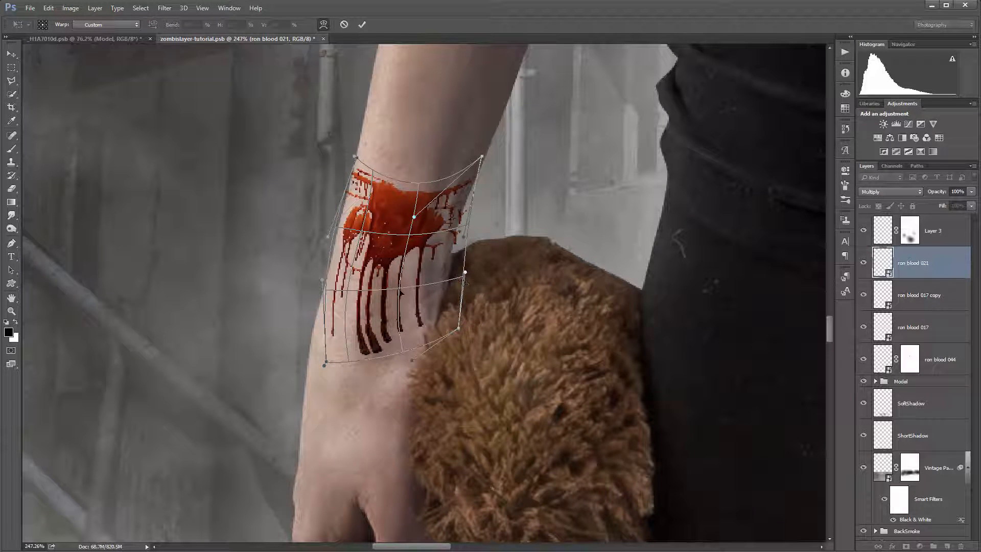
left_click_drag(400, 291, 342, 360)
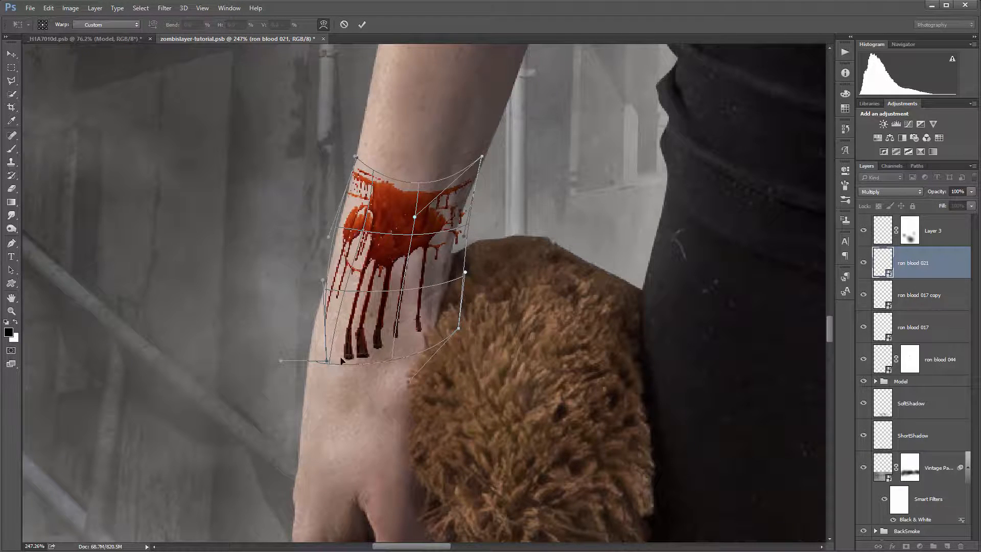
key("Return")
- Delete the ron blood 021 layer from the wrist
scroll(473, 278, "down", 10)
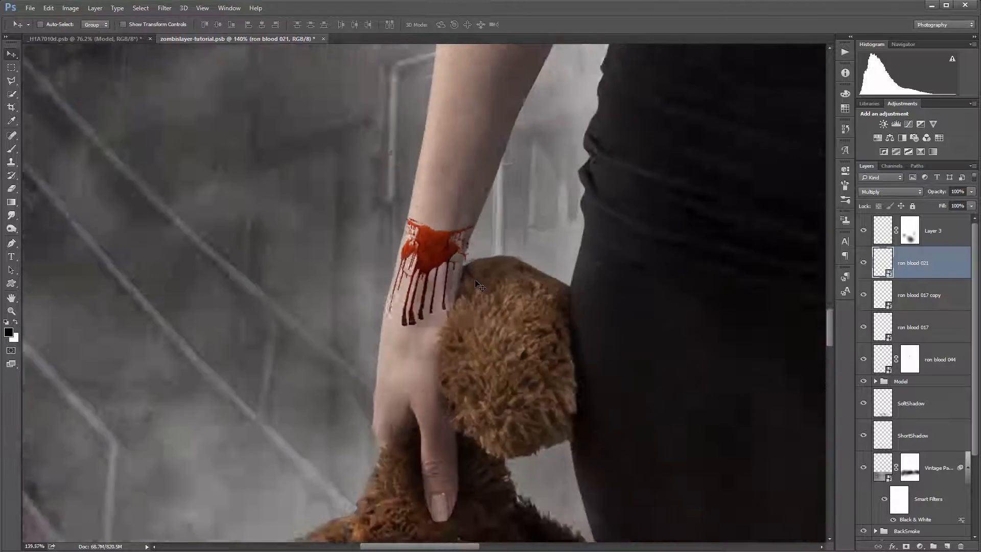
scroll(487, 290, "up", 4)
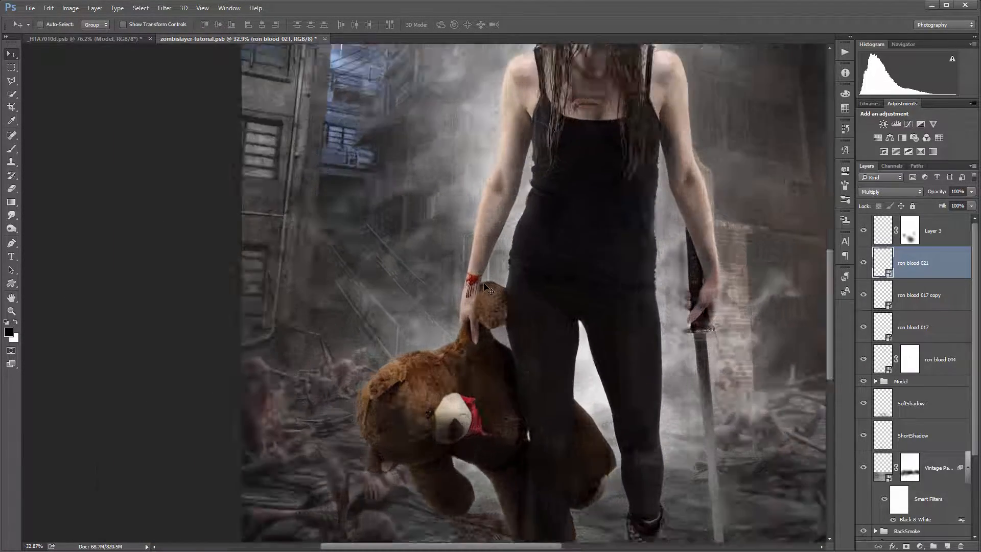
scroll(486, 284, "up", 2)
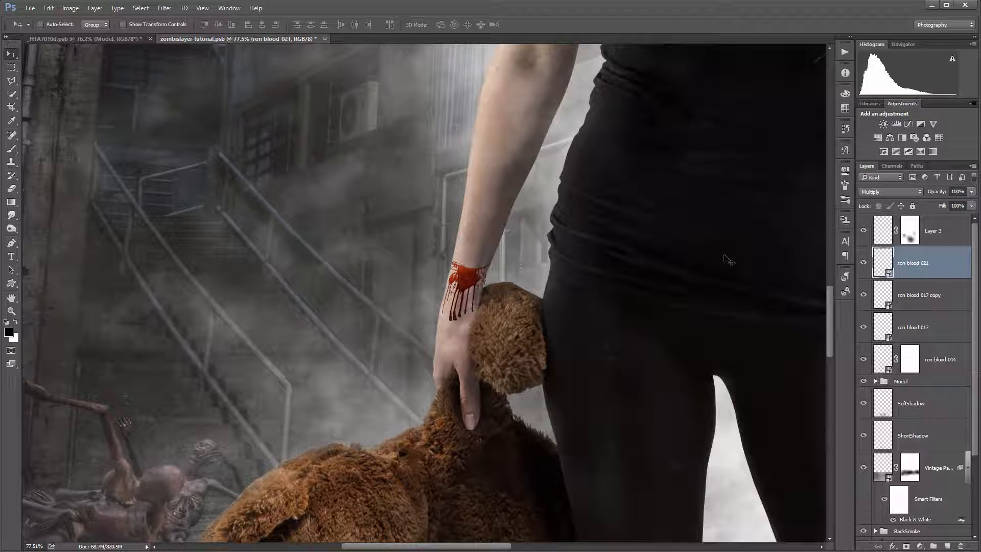
key("Delete")
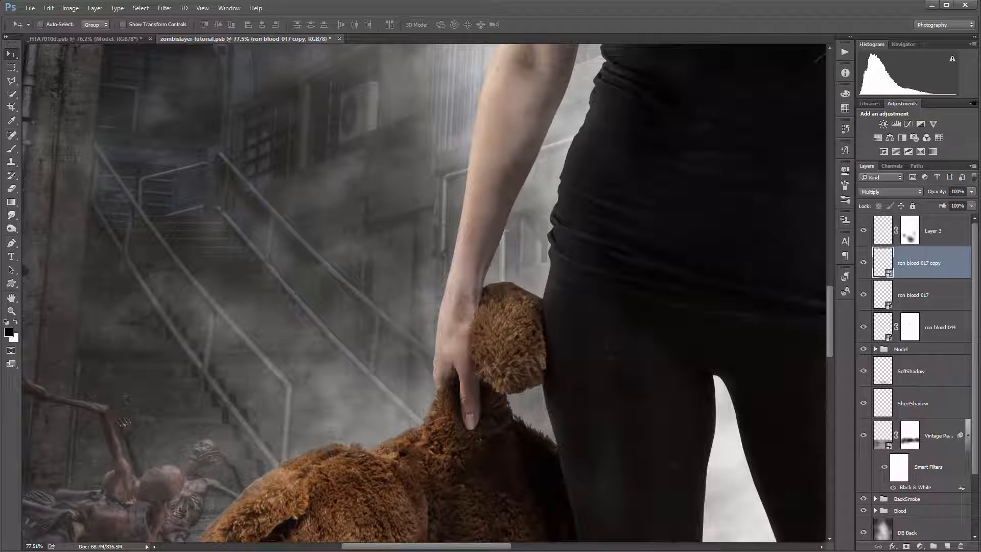
- Place the ron blood 038 dripping blood file on the wrist above the teddy bear, scaled to about 31%
key("alt+Tab")
left_click_drag(18, 379, 424, 293)
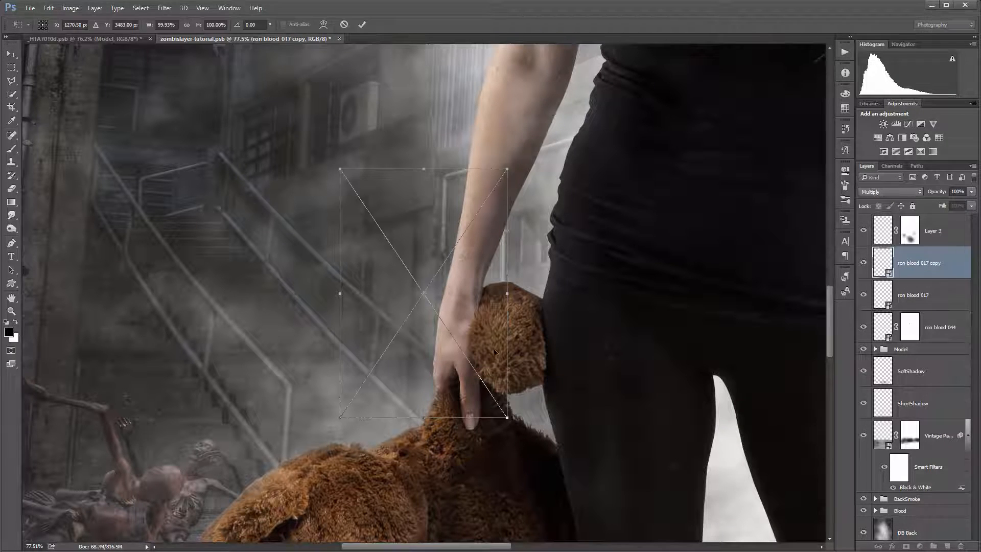
left_click_drag(505, 164, 431, 283)
key("ctrl+z")
left_click_drag(378, 343, 458, 300)
left_click_drag(515, 238, 463, 290)
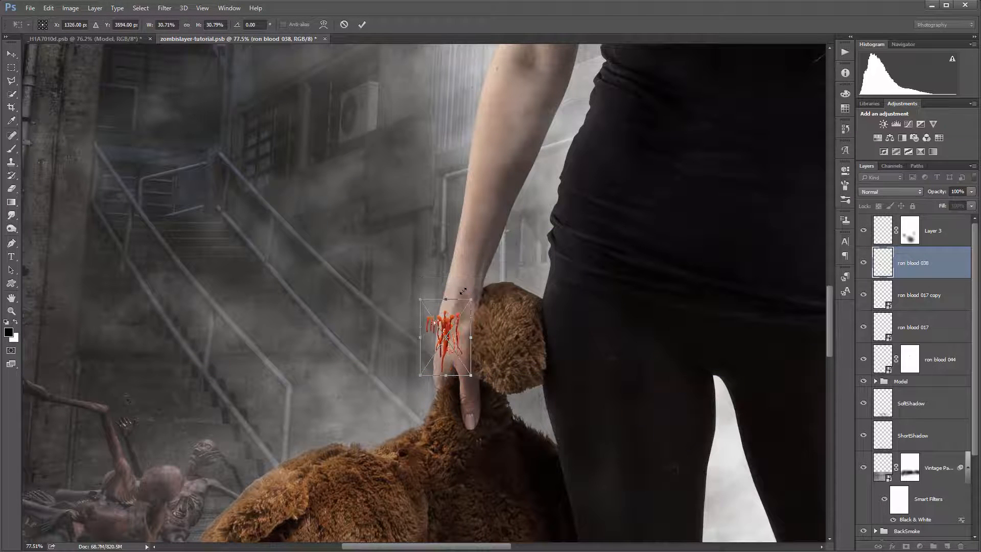
left_click_drag(468, 330, 483, 272)
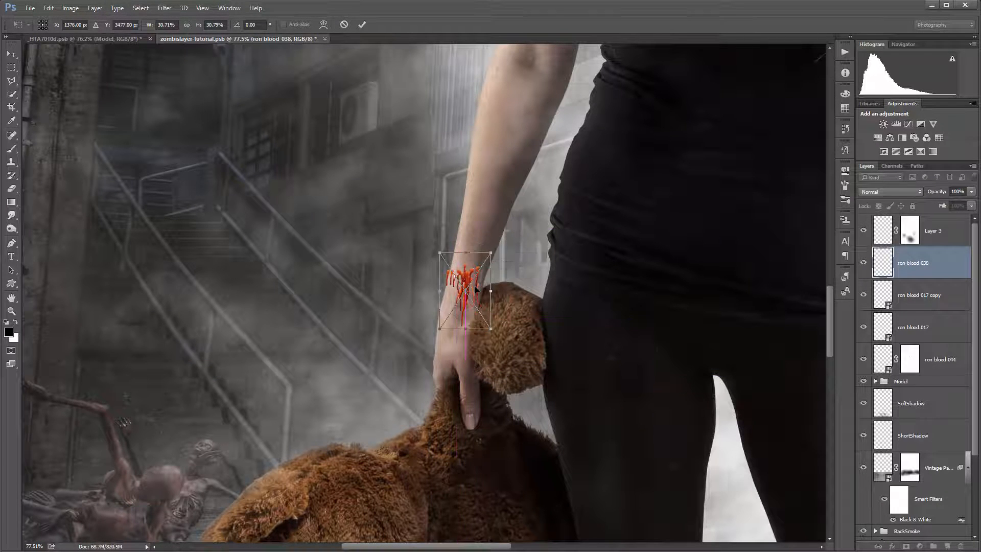
key("Return")
- Set the ron blood 038 layer's blend mode to Darken and move the drips slightly lower on the wrist
scroll(477, 291, "up", 3)
scroll(478, 291, "up", 2)
left_click(887, 190)
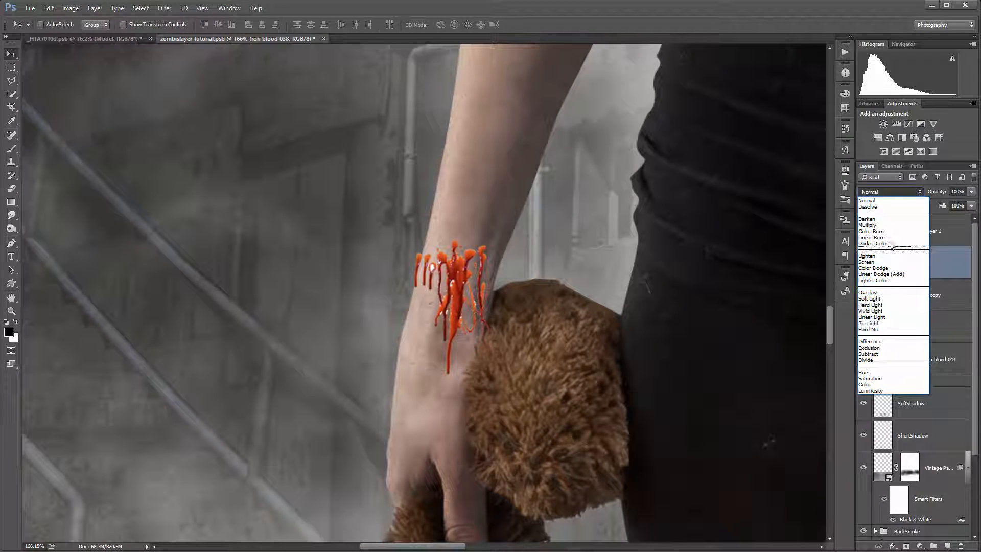
left_click(866, 218)
left_click_drag(476, 277, 477, 283)
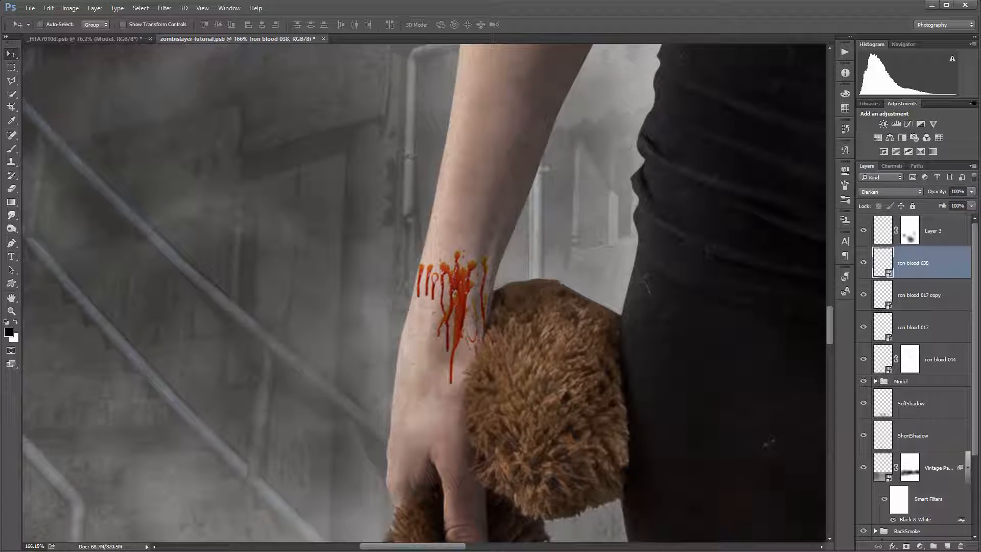
- Place the ron blood 032 splatter file over the back of the hand, scaled to about 27%
left_click_drag(0, 197, 476, 195)
scroll(531, 207, "down", 5)
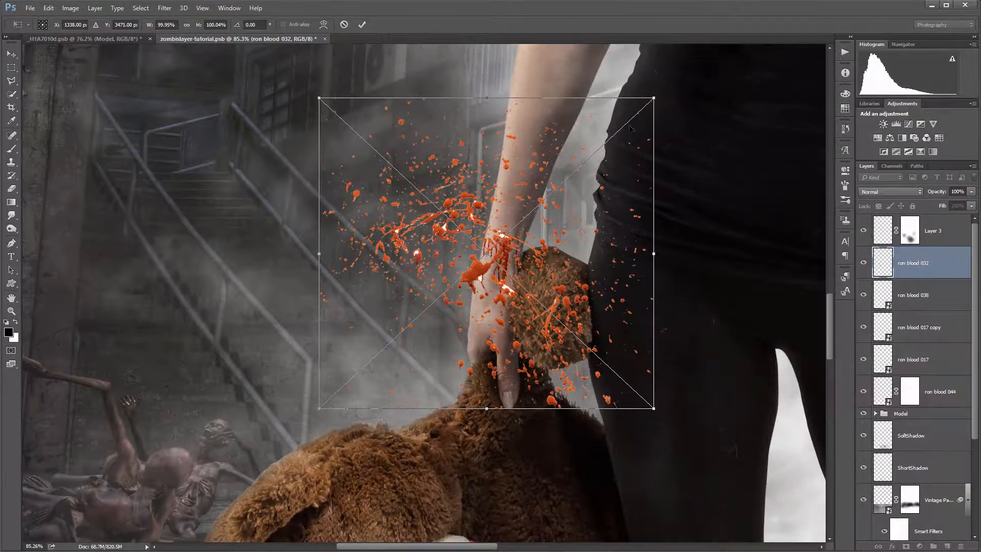
left_click_drag(654, 97, 415, 325)
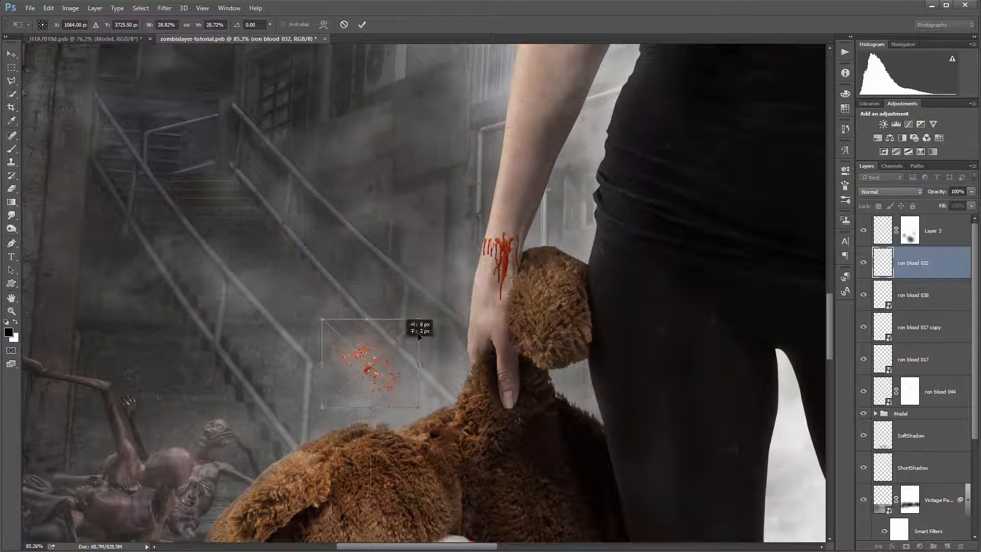
left_click_drag(378, 363, 489, 300)
scroll(481, 314, "up", 5)
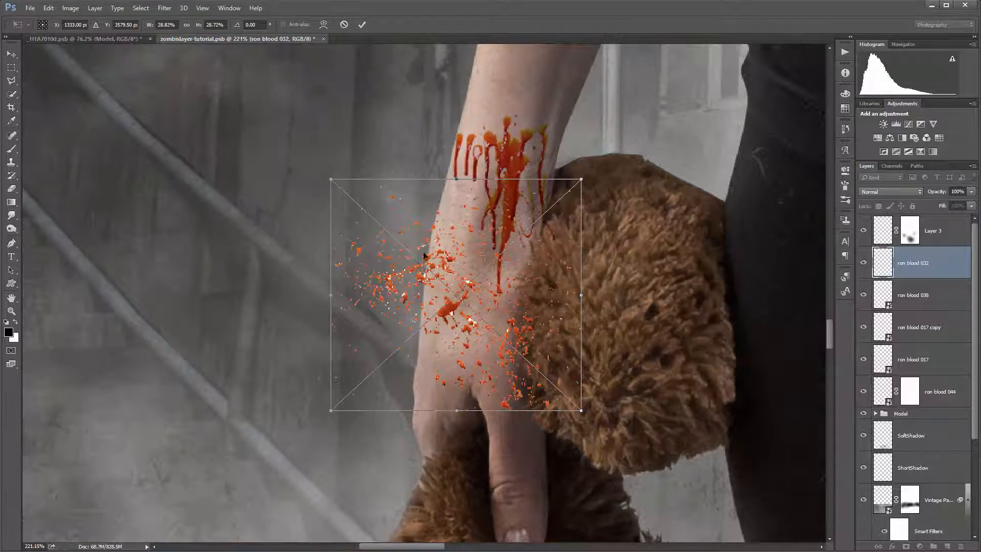
mouse_move(338, 188)
left_mouse_down()
mouse_move(352, 195)
mouse_move(345, 190)
left_mouse_up()
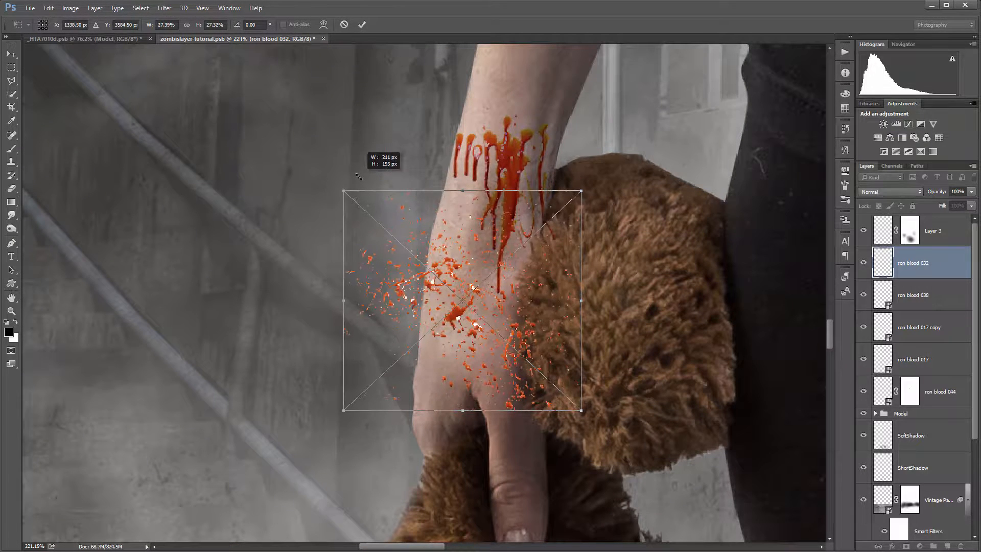
key("Return")
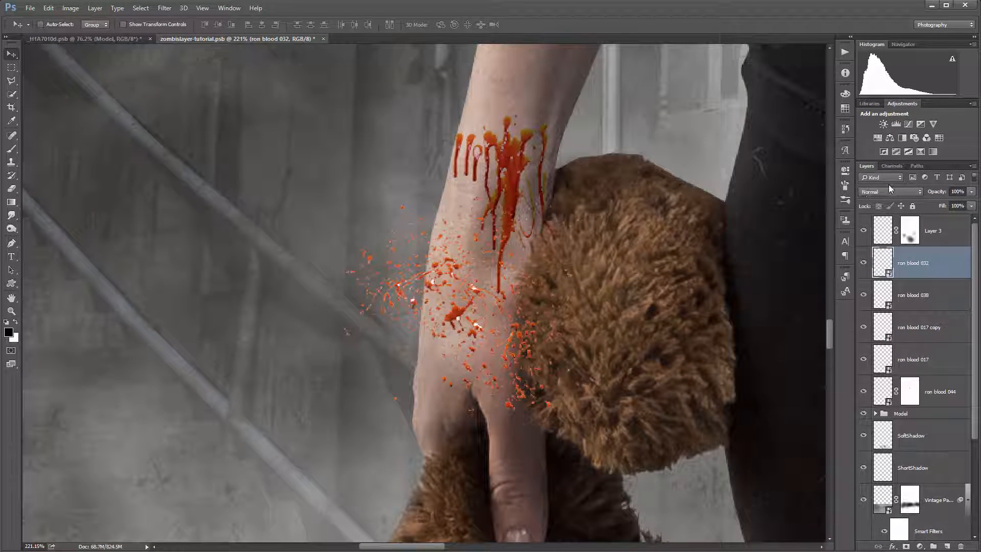
- Set the ron blood 032 layer's blend mode to Multiply and move the splatter slightly up on the hand
left_click(889, 190)
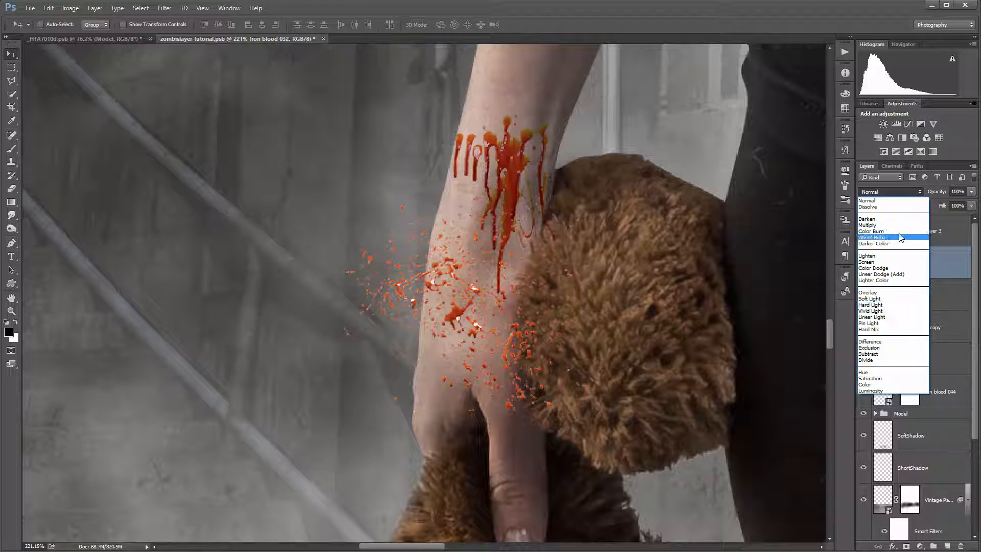
left_click(868, 225)
mouse_move(481, 261)
left_mouse_down()
mouse_move(464, 251)
mouse_move(481, 223)
mouse_move(478, 254)
left_mouse_up()
- Place the ron blood 034 dripping blood file on the teddy bear's snout, scaled to about 58%
left_click_drag(626, 402, 607, 106)
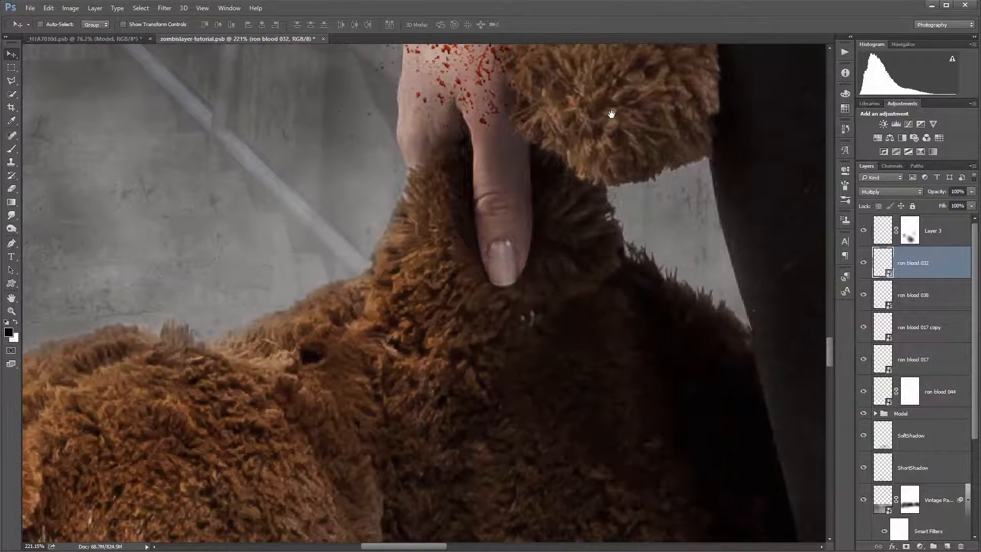
left_click_drag(505, 396, 475, 139)
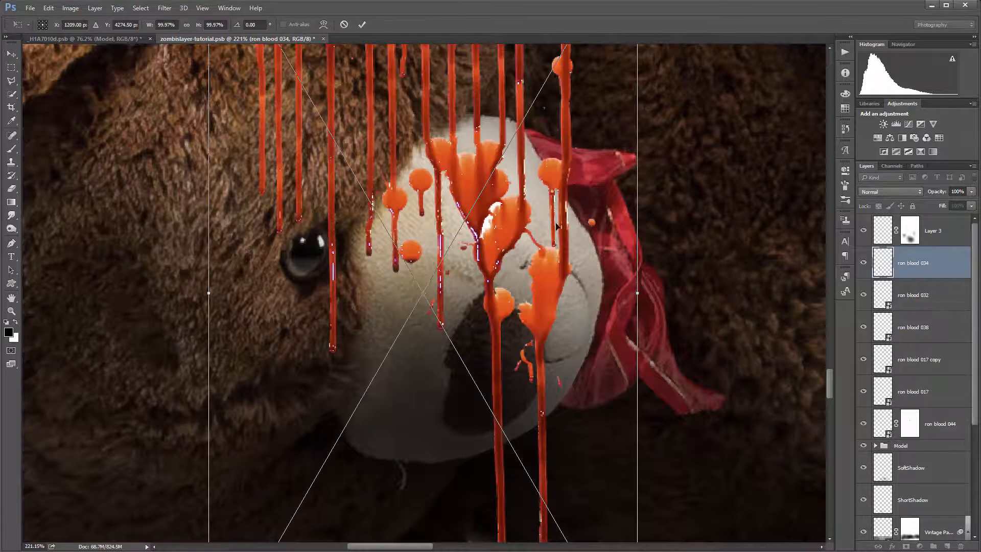
scroll(571, 223, "down", 3)
scroll(571, 223, "down", 2)
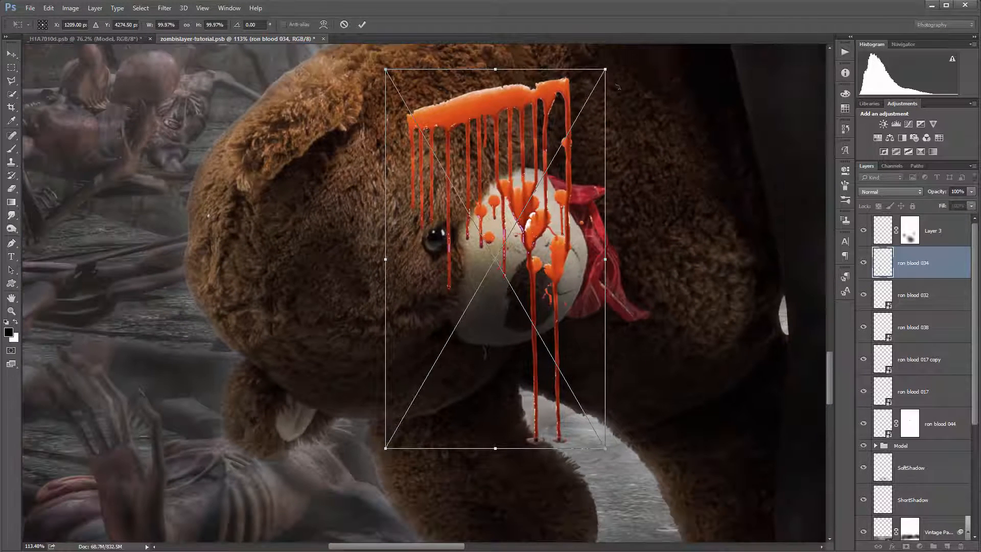
left_click_drag(603, 68, 515, 234)
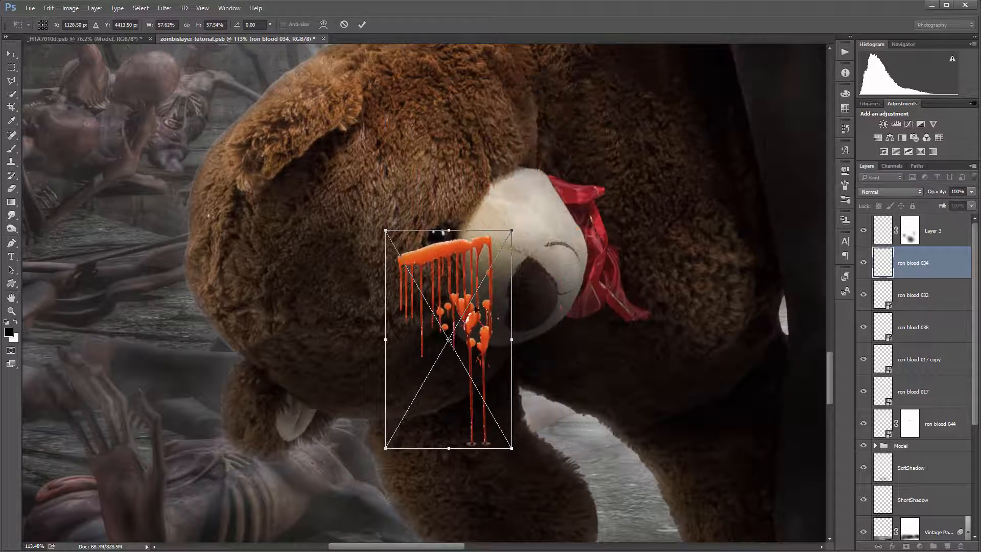
left_click_drag(477, 310, 524, 281)
- Rotate the ron blood 034 drips clockwise by about 13.5 degrees and reposition them over the bear's snout
scroll(525, 281, "up", 3)
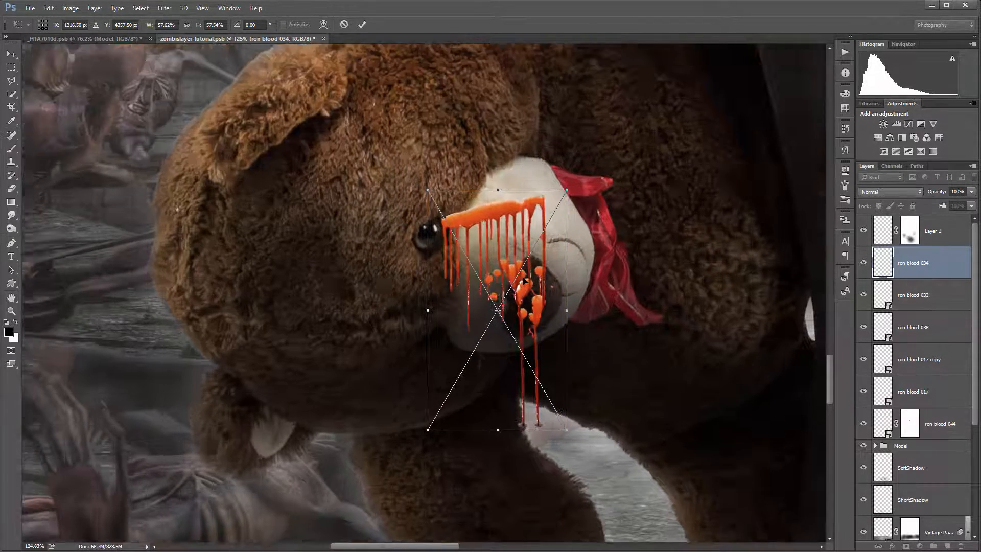
left_click_drag(628, 117, 675, 156)
left_click_drag(568, 240, 545, 261)
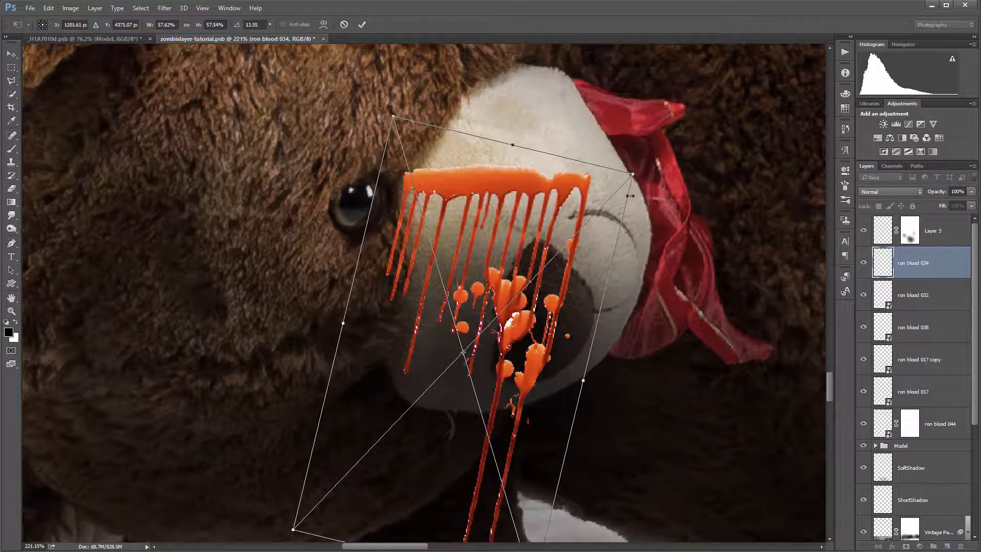
left_click_drag(567, 215, 578, 214)
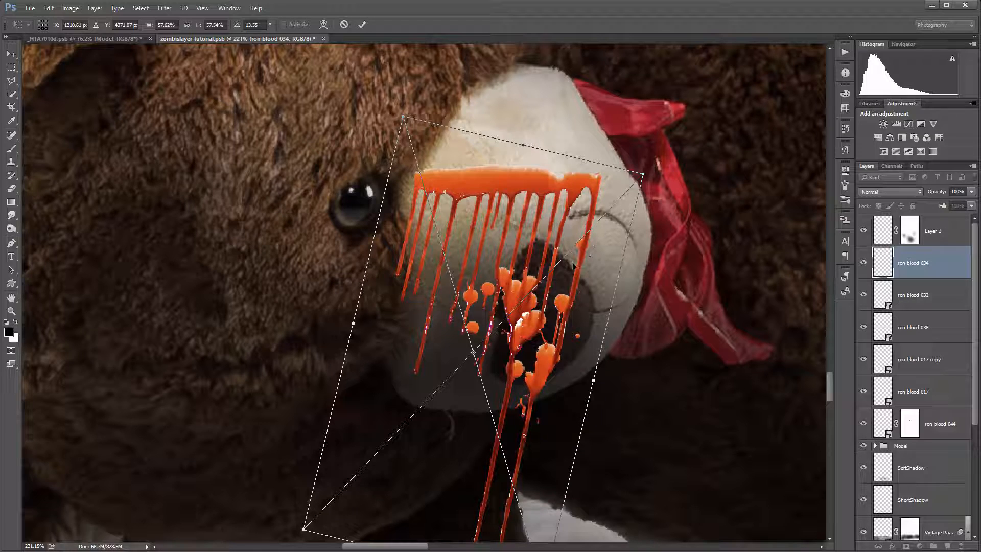
- Scale the ron blood 034 drips to about 37% between the bear's eye and nose, and set the layer's blend mode to Multiply
left_click_drag(403, 117, 519, 261)
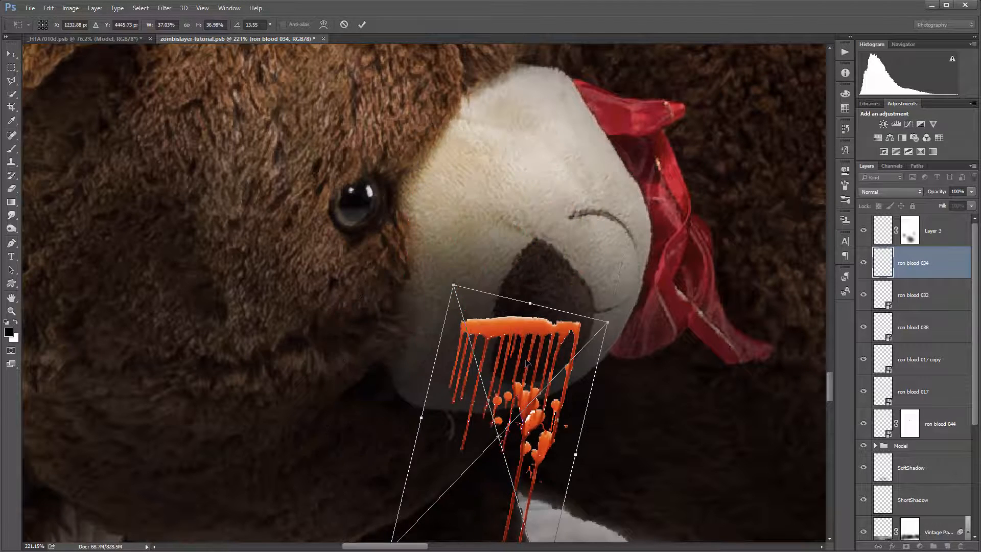
left_click_drag(525, 357, 478, 223)
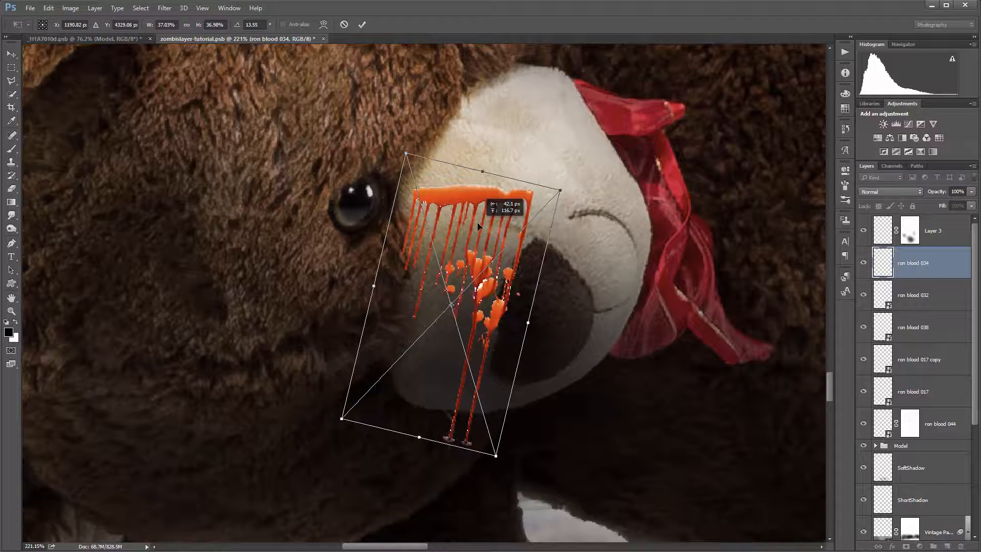
key("Return")
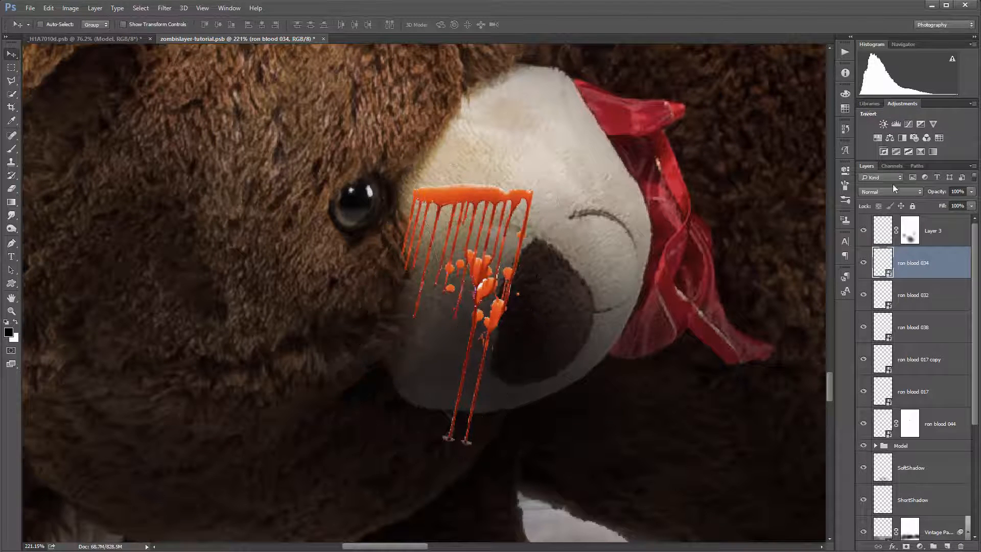
left_click(898, 191)
left_click(884, 220)
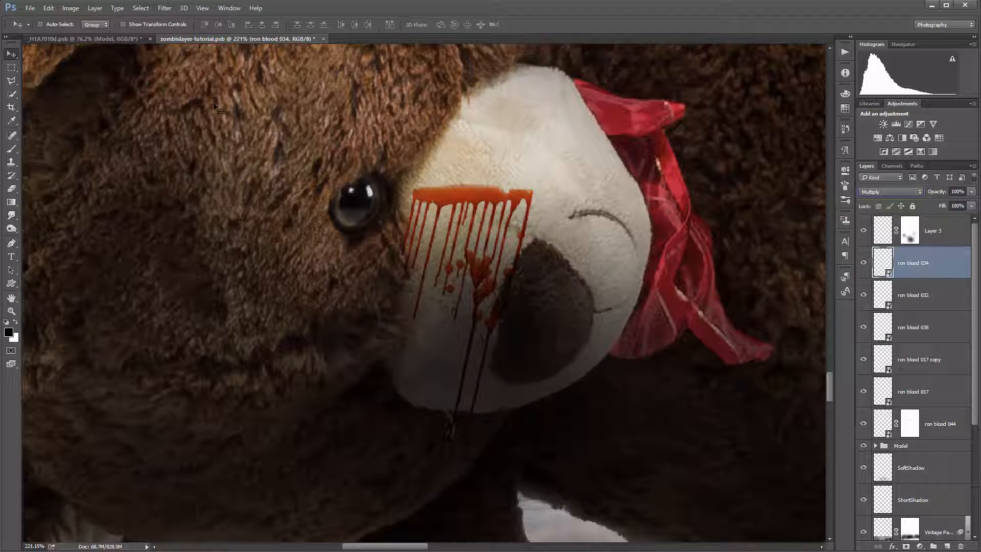
- Warp the ron blood 034 drips on the bear's snout, bending the nose-side edge inward and shifting the inner streaks
left_click(49, 8)
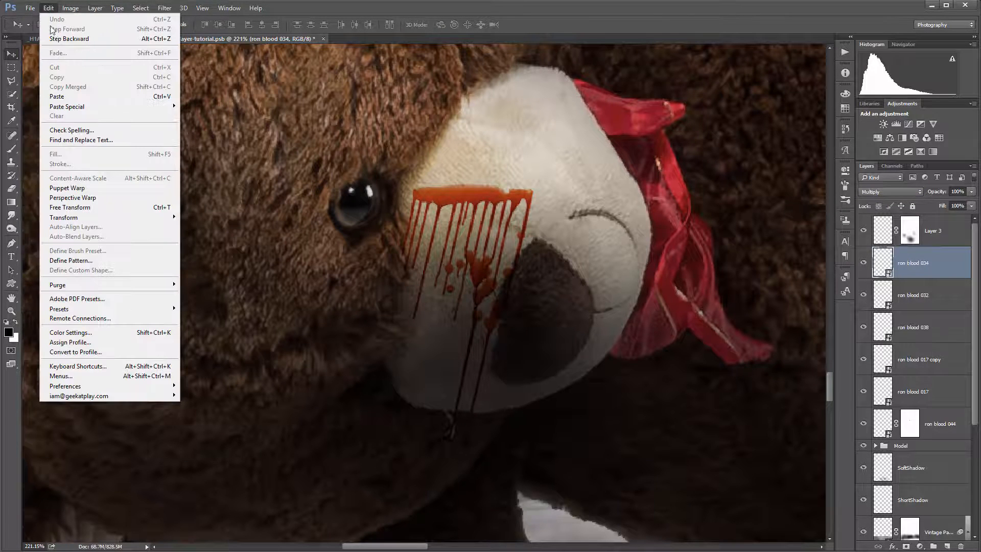
mouse_move(139, 217)
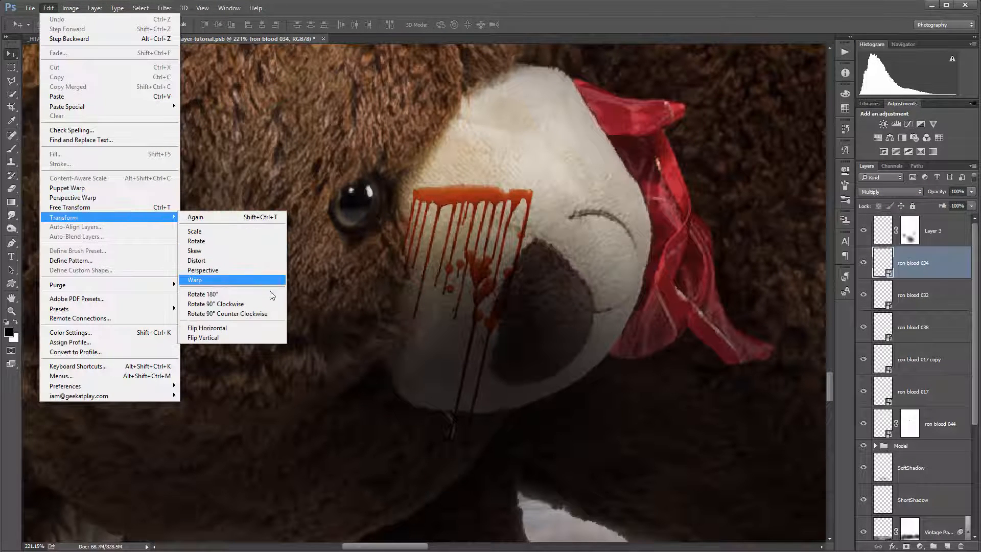
left_click(258, 280)
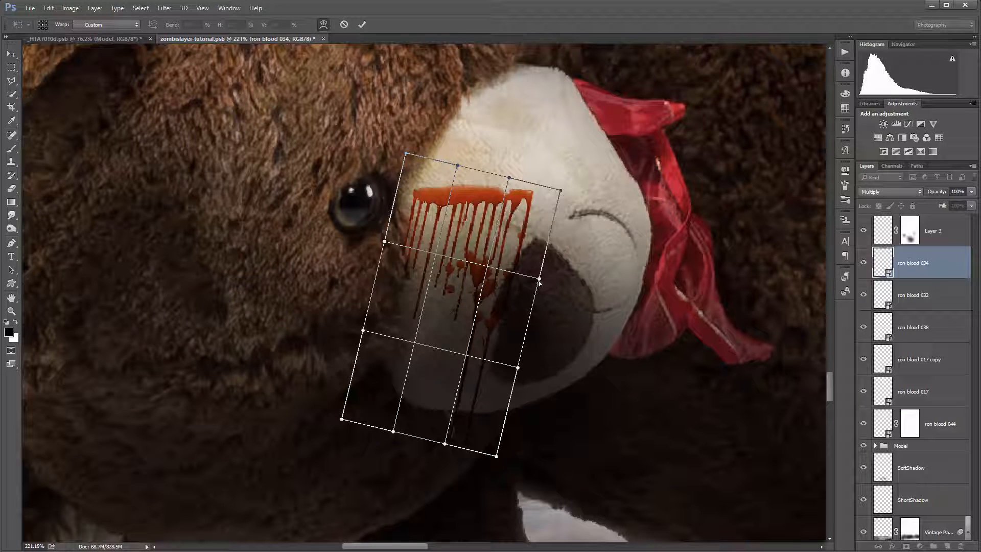
left_click_drag(539, 279, 483, 233)
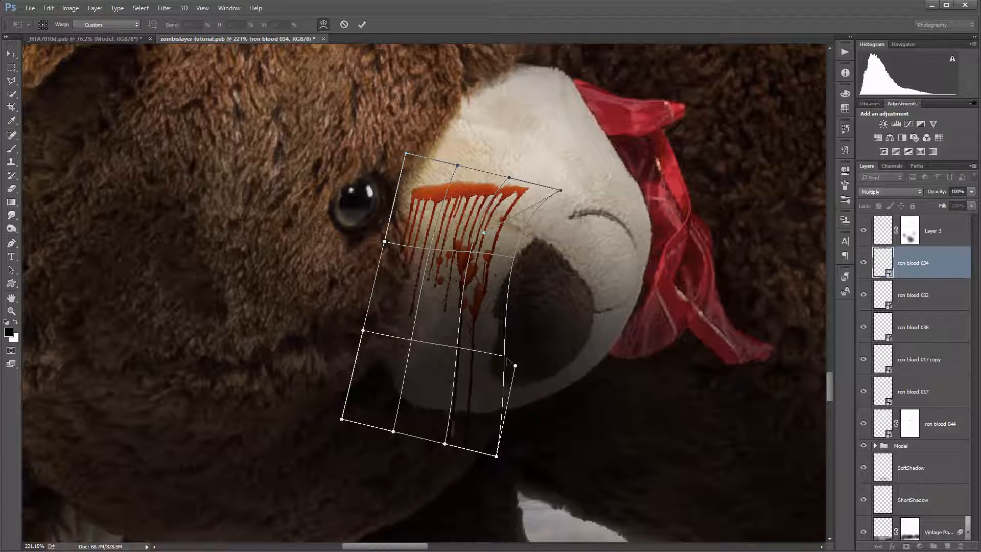
left_click_drag(455, 350, 466, 350)
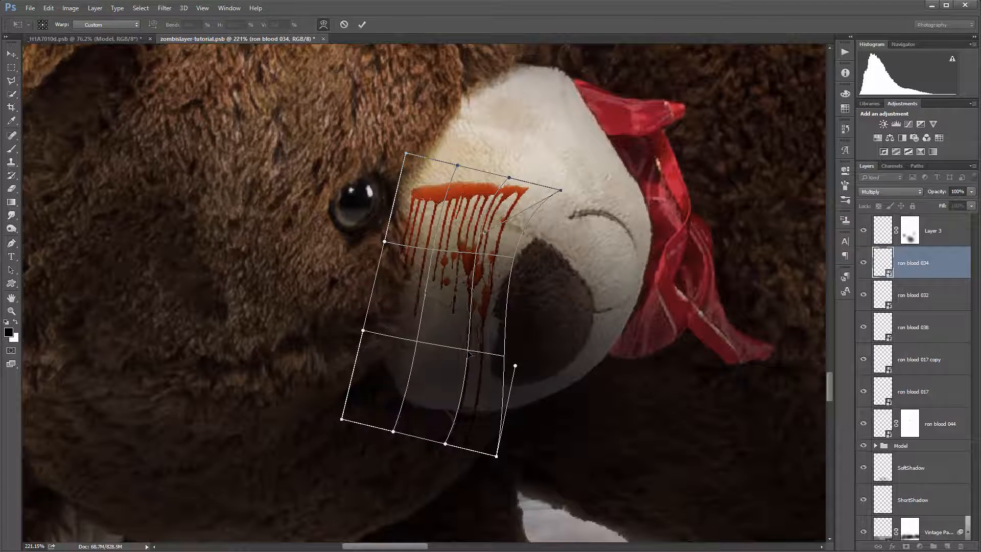
left_click_drag(448, 246, 443, 239)
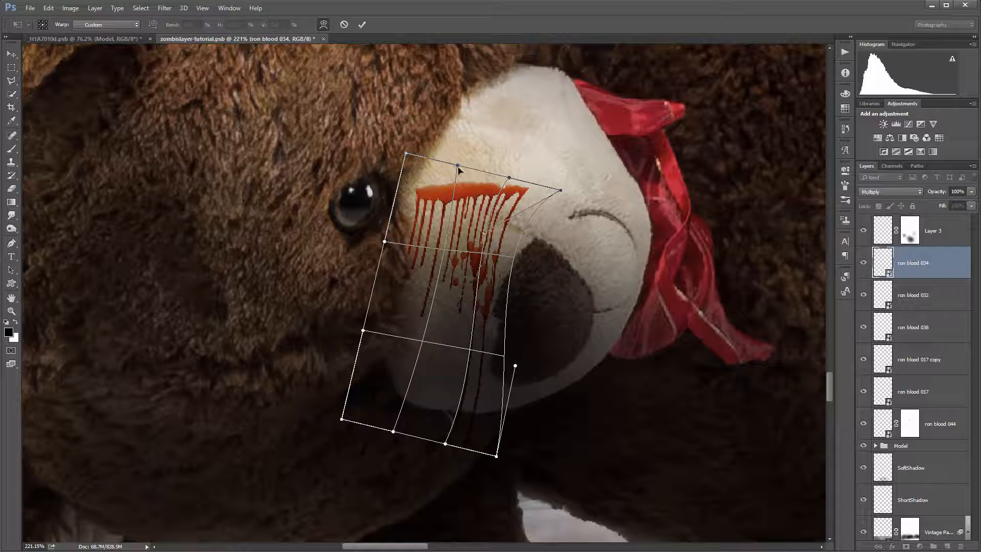
- Curve the top edge of the ron blood 034 warp downward and bow its eye-side edge inward along the snout
left_click_drag(458, 169, 494, 224)
left_click_drag(447, 269, 428, 243)
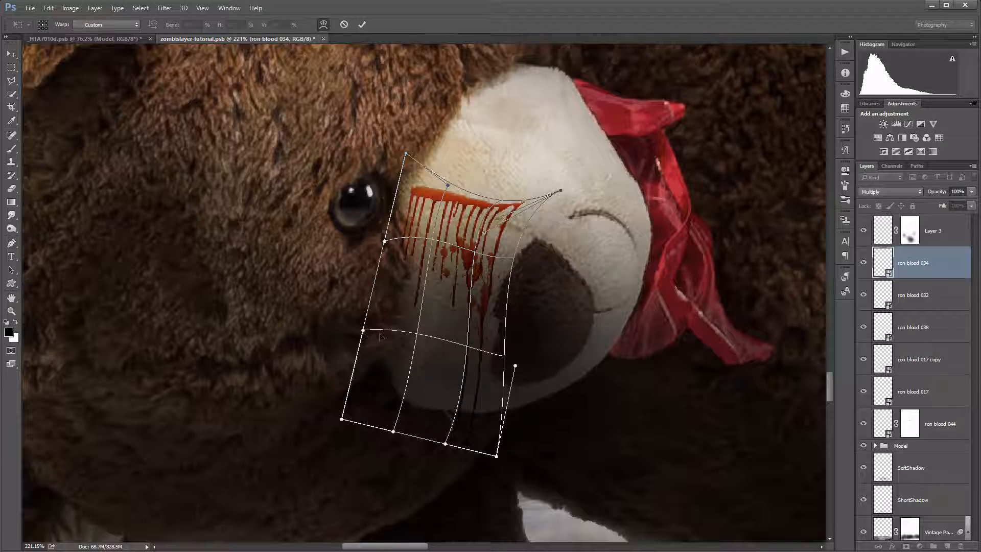
left_click_drag(363, 330, 422, 347)
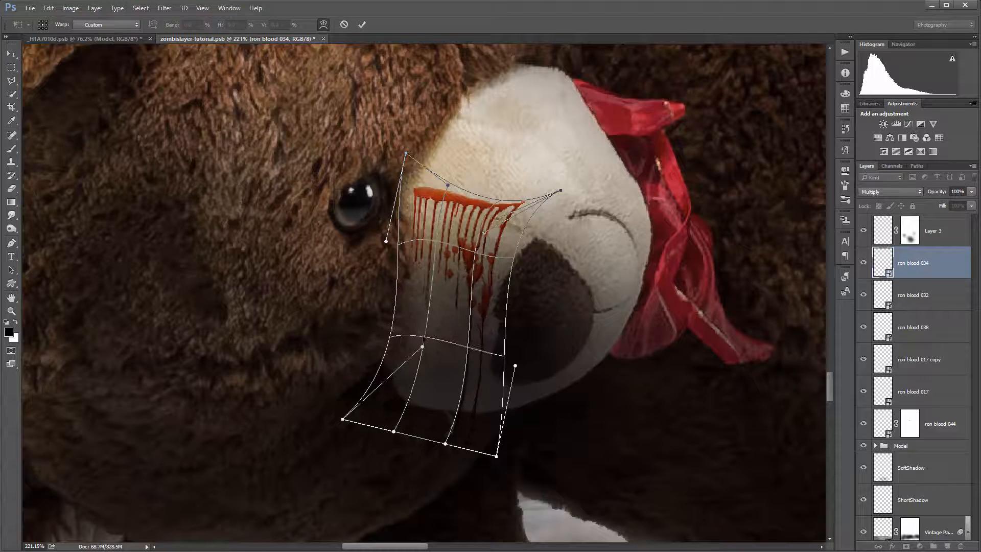
left_click_drag(466, 262, 454, 253)
left_click_drag(462, 287, 456, 279)
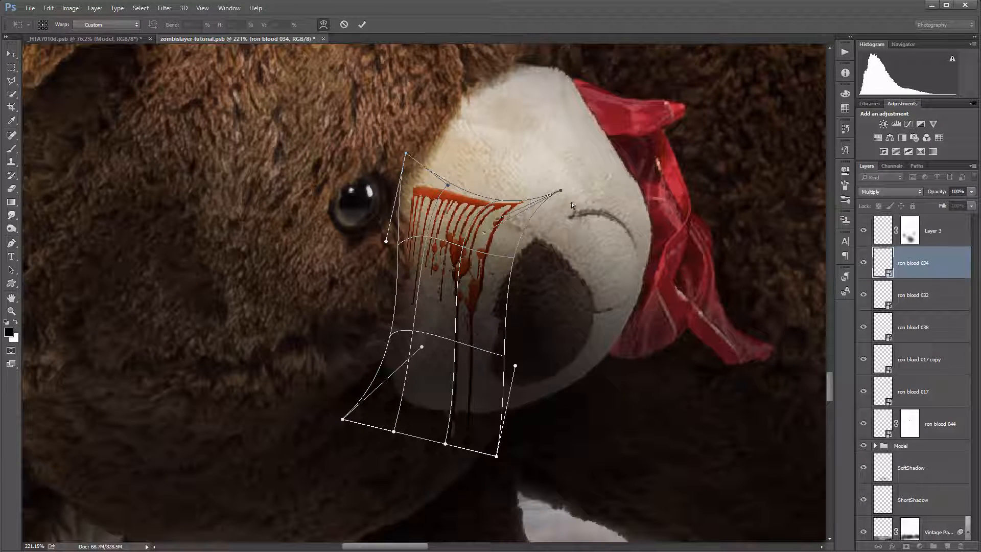
- Stretch the warp's upper corner toward the bear's mouth, raise the lower nose-side corner to the chin, and apply the warp
left_click_drag(546, 203, 569, 218)
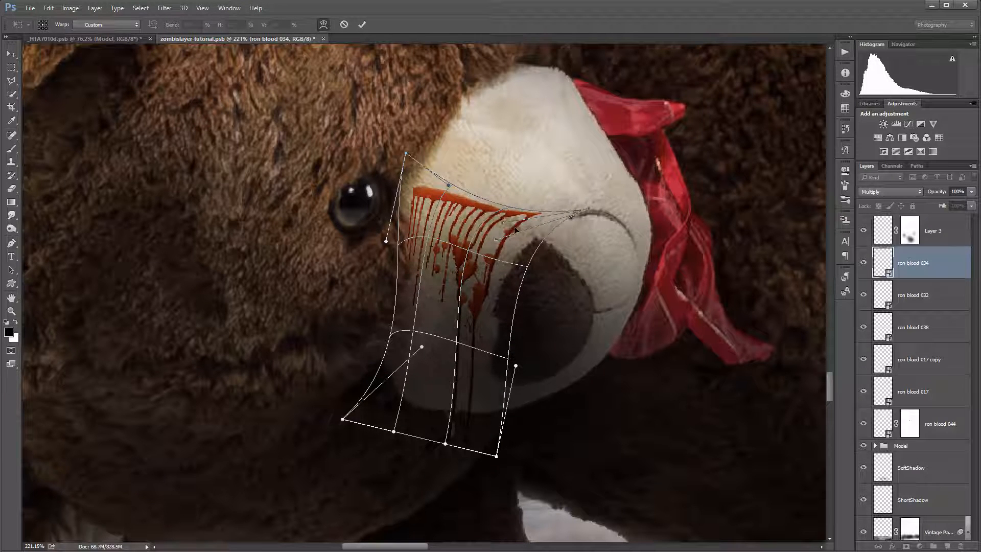
left_click_drag(512, 213, 514, 201)
left_click_drag(456, 187, 462, 184)
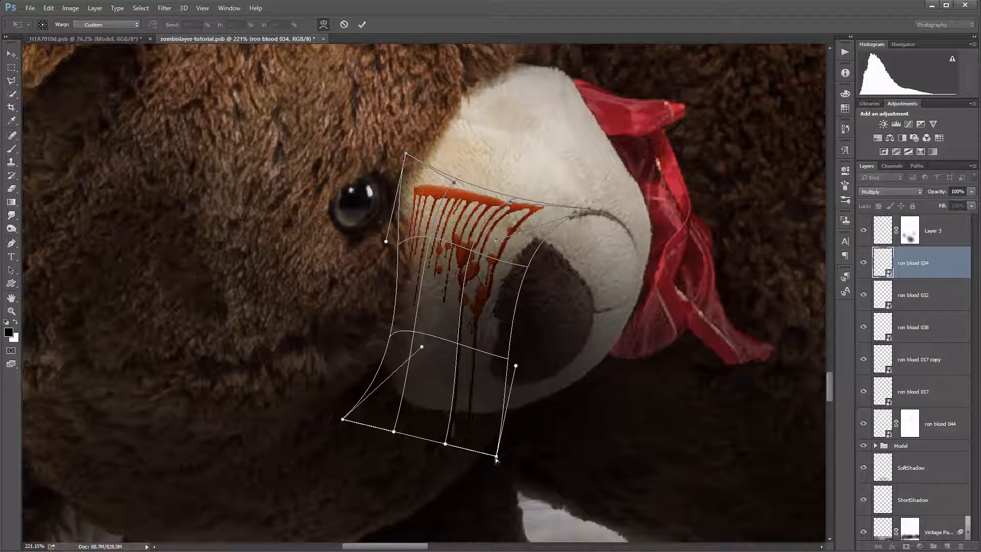
left_click_drag(491, 452, 510, 413)
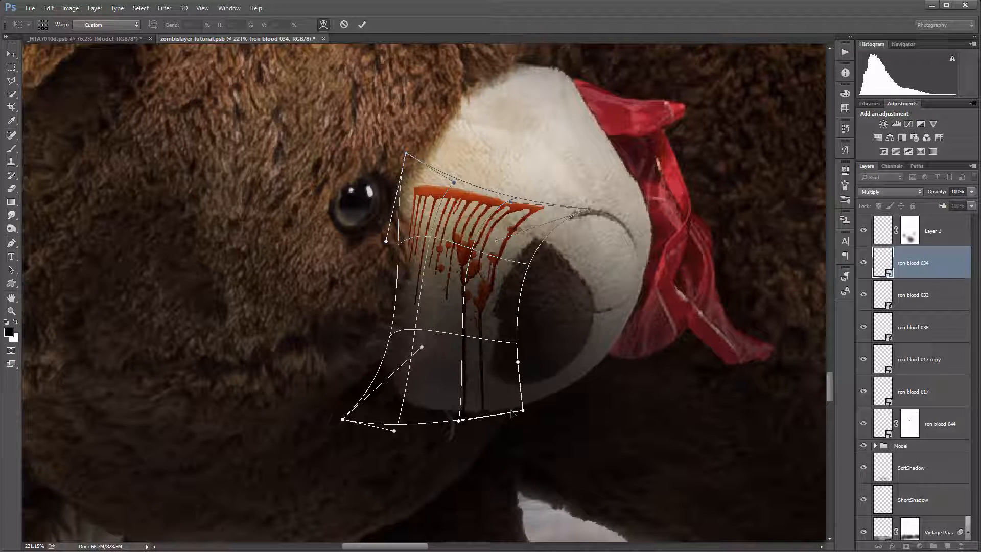
key("Return")
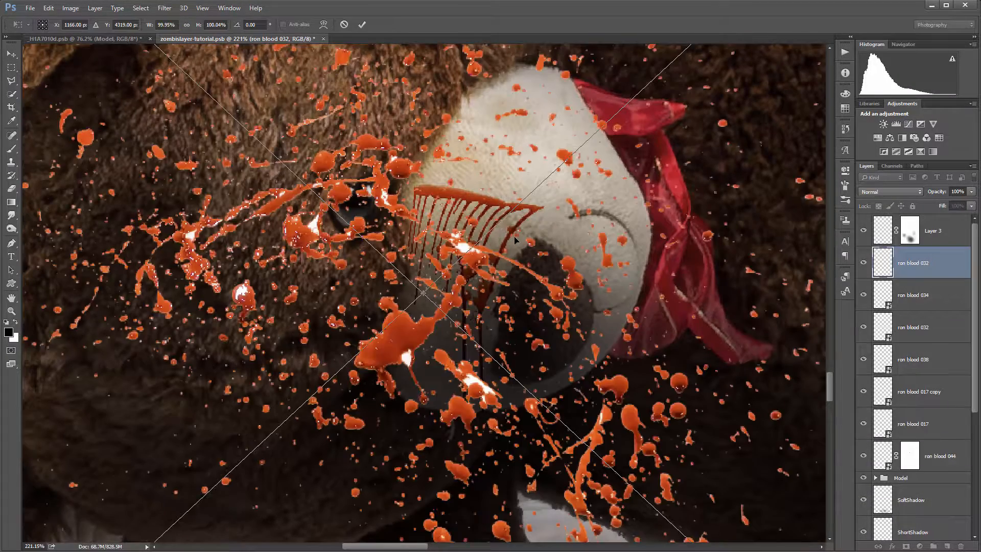
- Scale the placed ron blood 032 splatter to 37.38% width and 30.97% height over the bear's snout and set its blend mode to Multiply
key("ctrl+0")
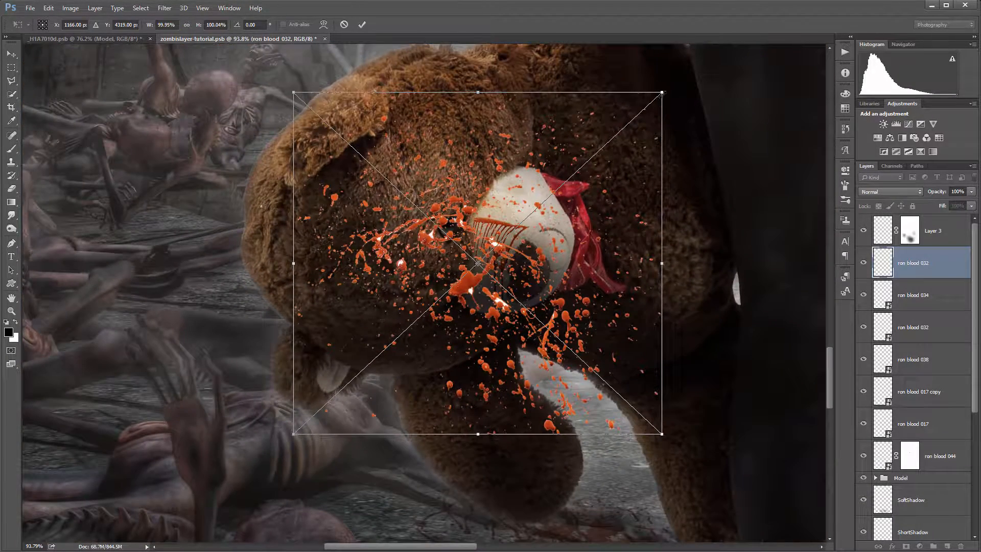
left_click_drag(663, 93, 463, 278)
left_click_drag(424, 336, 534, 198)
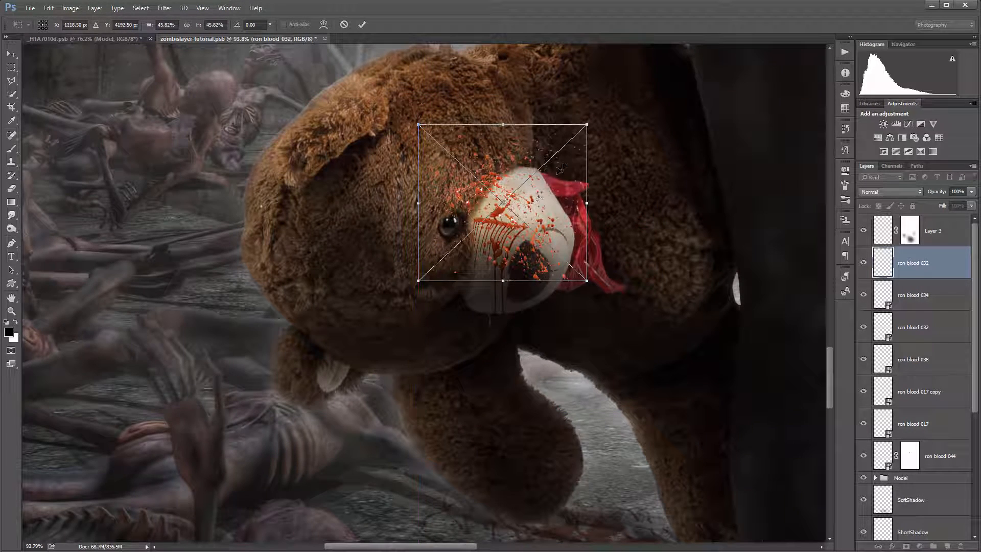
left_click_drag(588, 125, 559, 175)
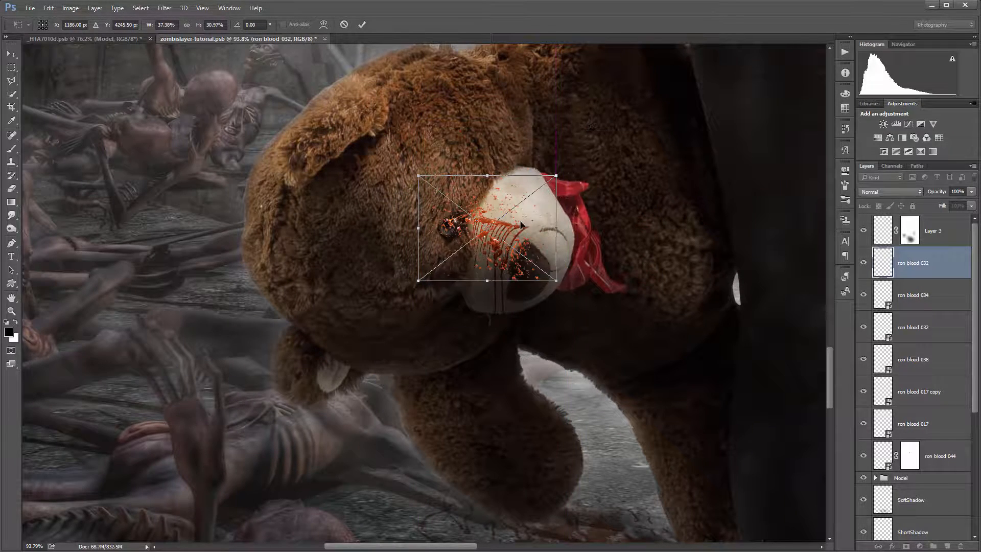
left_click_drag(519, 223, 548, 218)
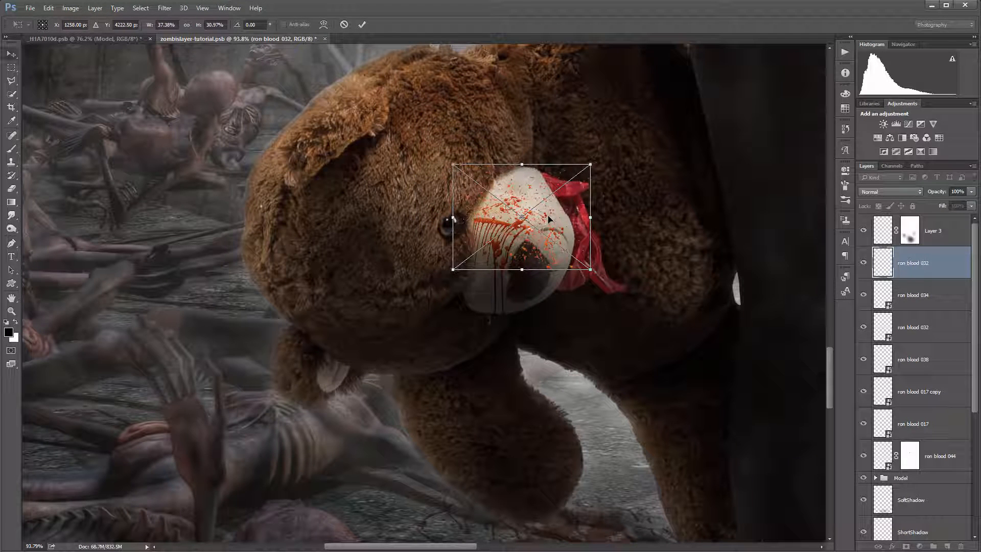
key("Return")
left_click(899, 191)
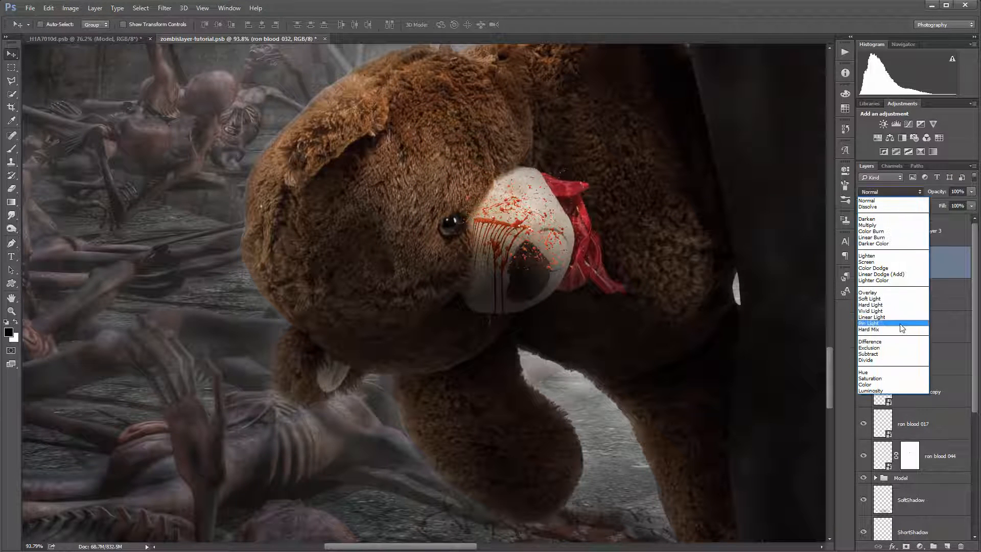
left_click(894, 225)
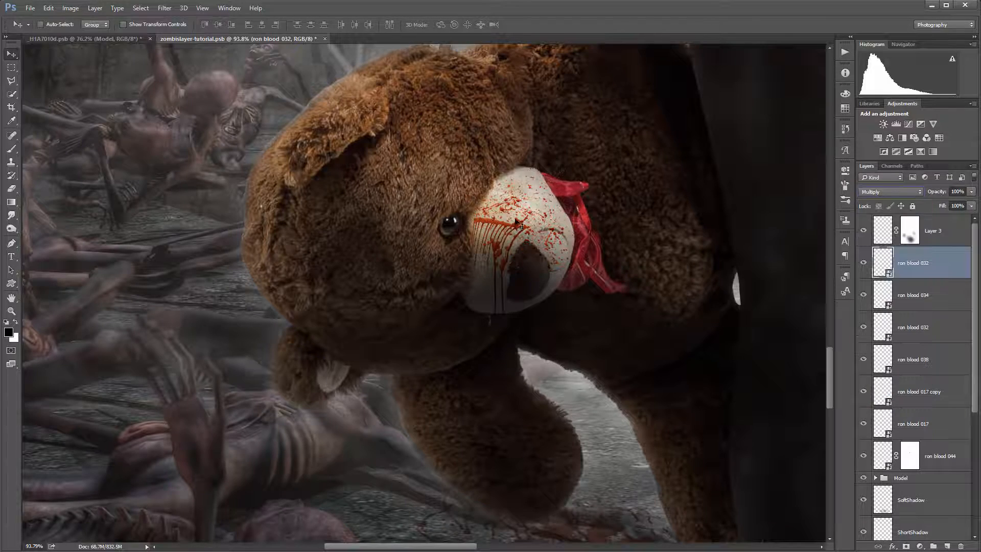
- Examine how the blood on the bear's snout and on the model's wrist and hand blends with the surfaces
scroll(557, 207, "down", 5)
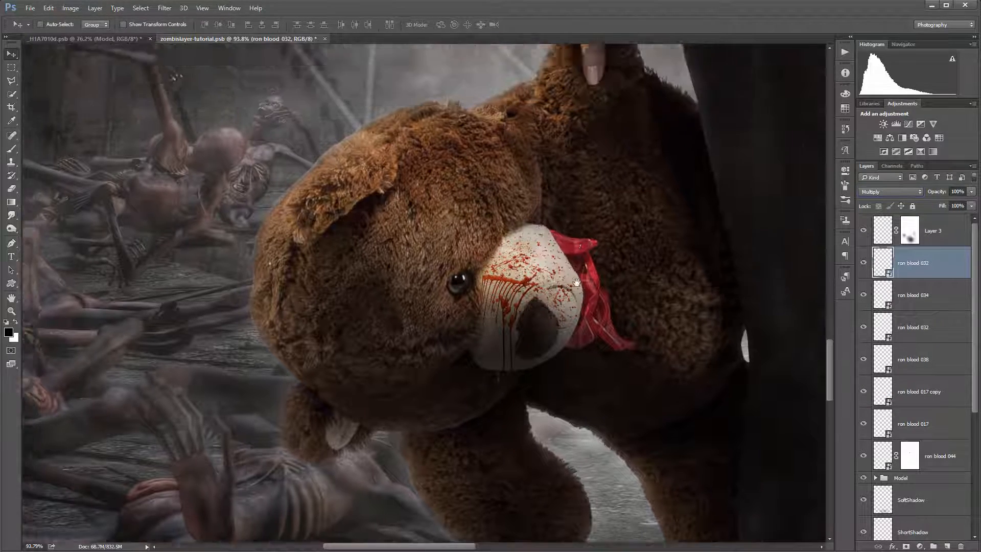
scroll(521, 306, "down", 3)
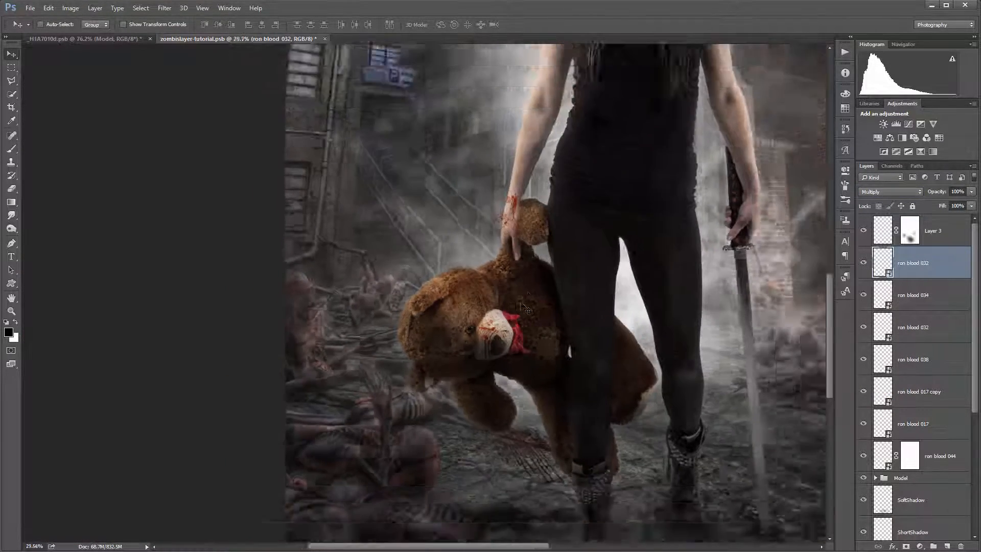
scroll(526, 304, "up", 3)
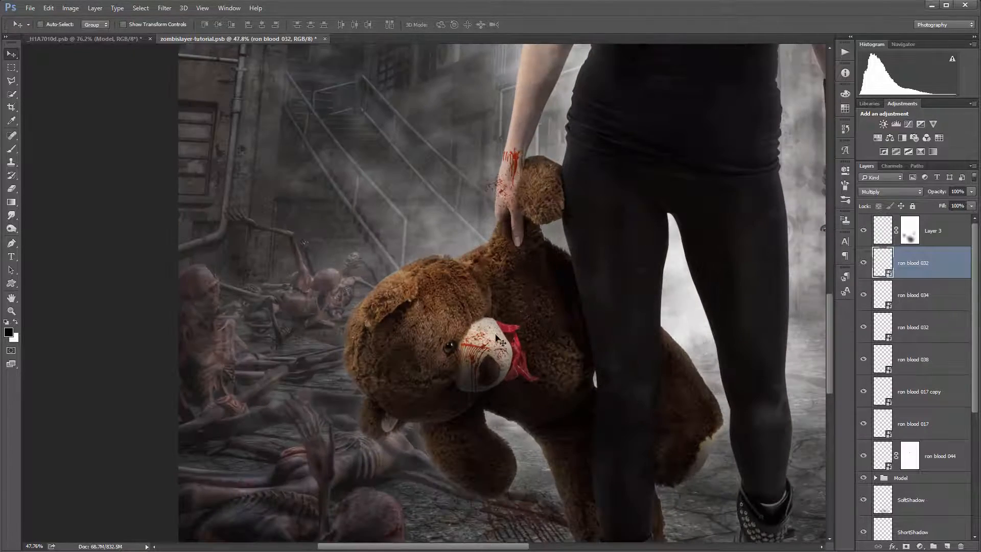
scroll(500, 331, "up", 3)
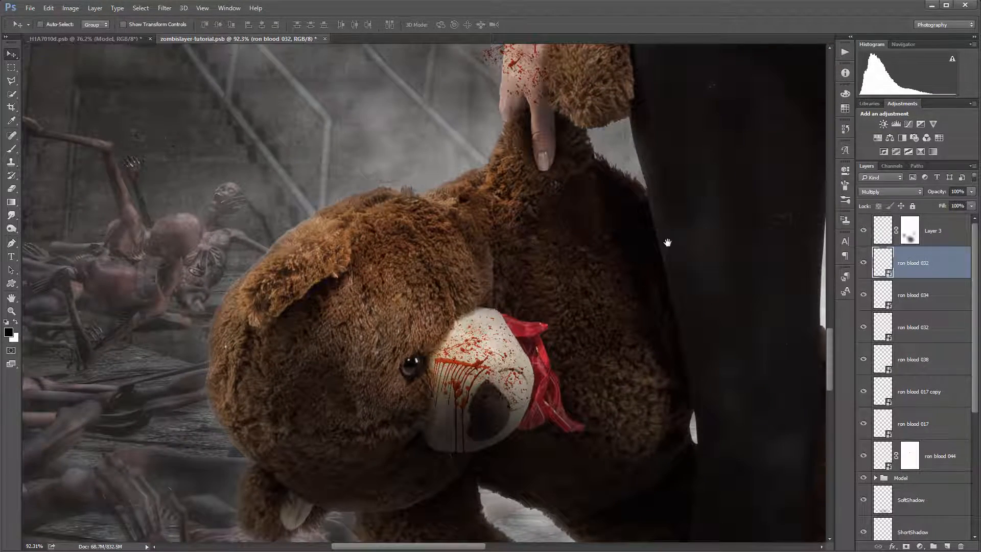
left_click_drag(667, 242, 477, 332)
left_click_drag(510, 261, 521, 348)
left_click_drag(385, 247, 437, 288)
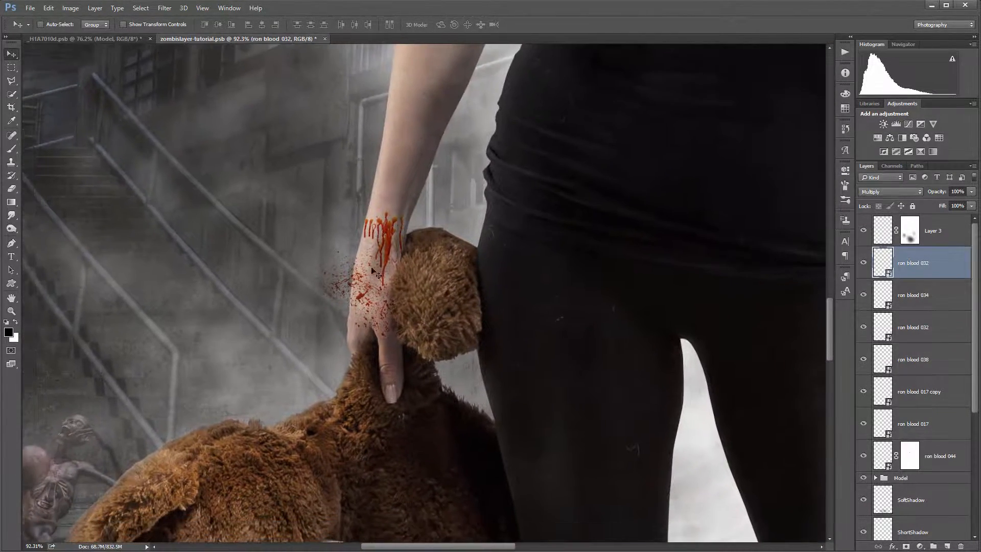
scroll(500, 233, "down", 5)
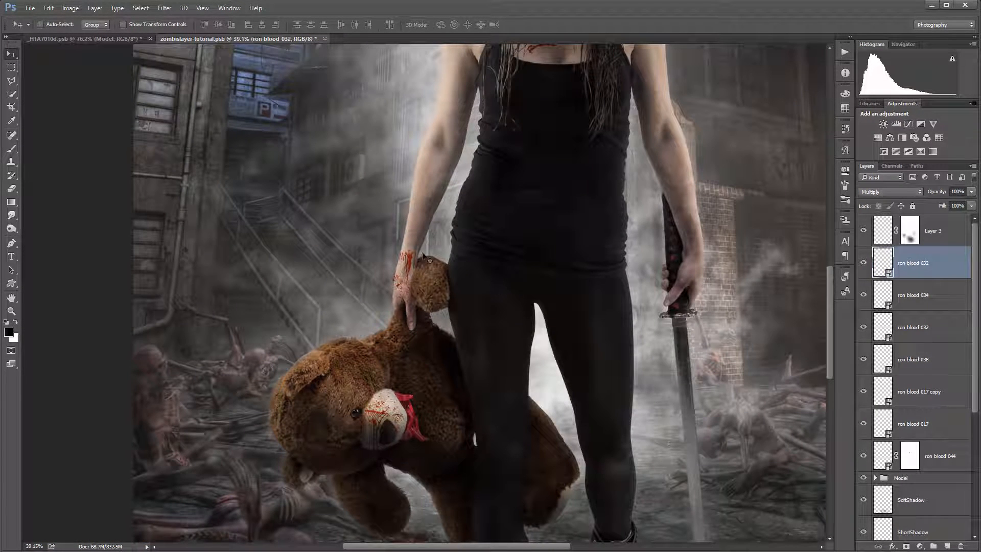
- Examine the model's arms, sword, legs and boots and the surrounding ground for further places to add blood
scroll(562, 213, "down", 3)
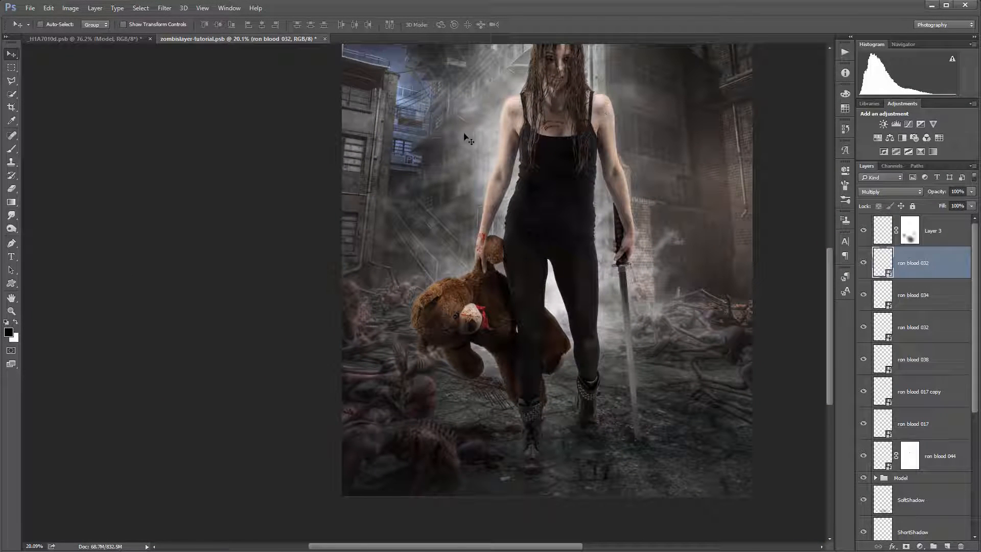
scroll(474, 106, "up", 3)
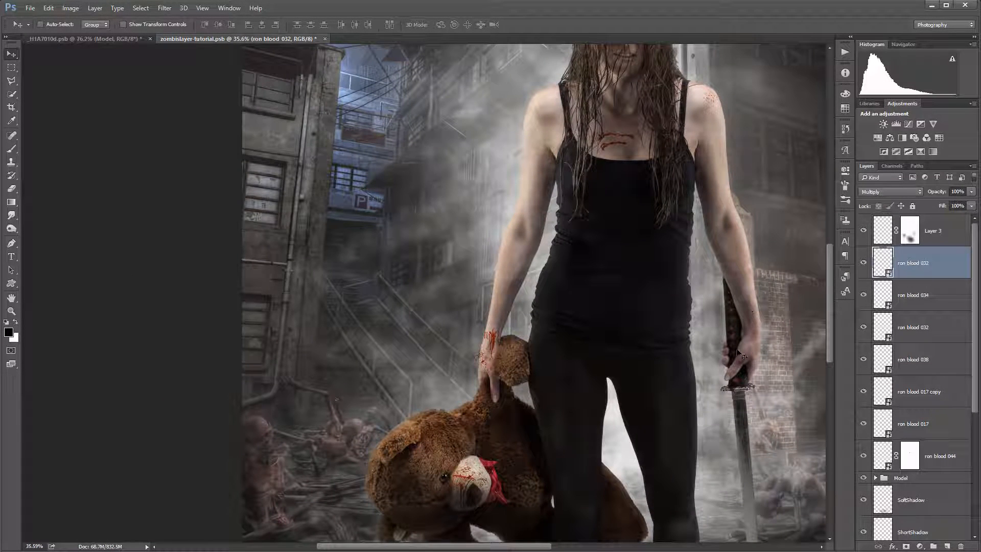
left_click_drag(766, 396, 550, 163)
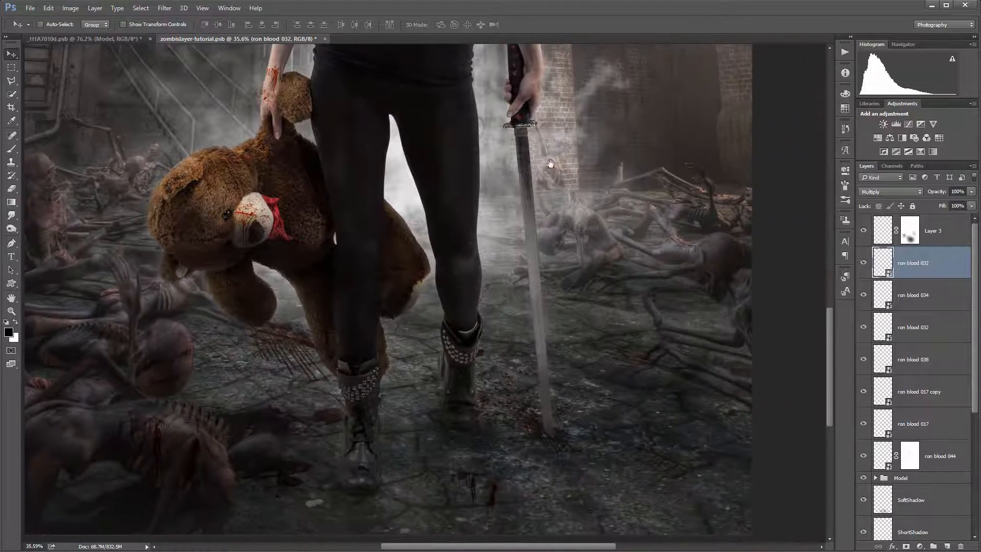
scroll(527, 293, "up", 2)
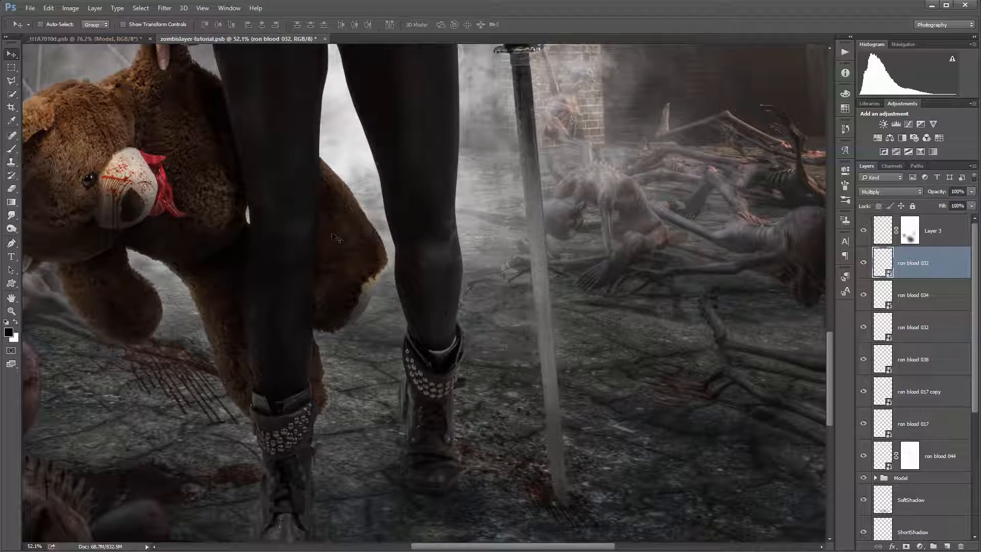
scroll(273, 217, "down", 2)
scroll(262, 171, "down", 2)
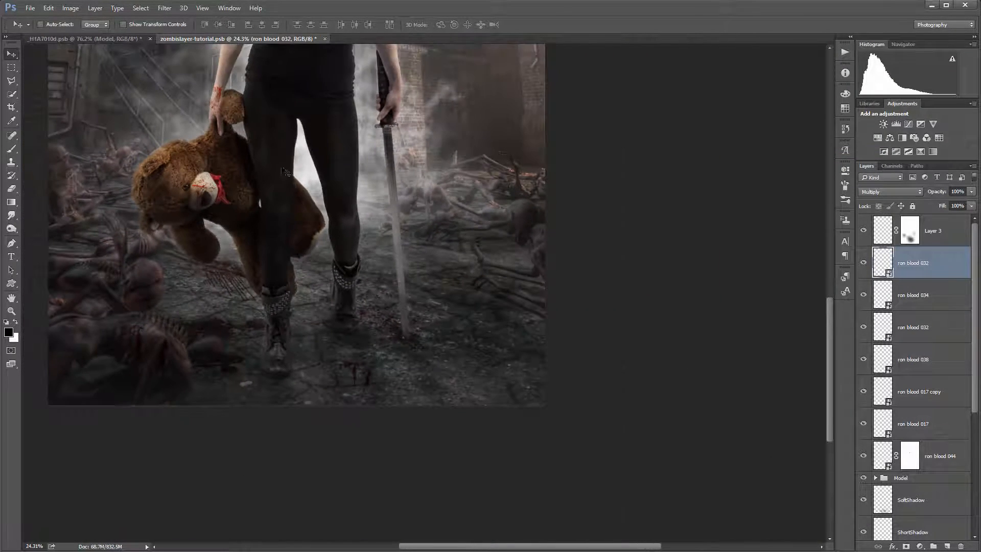
left_click_drag(326, 173, 390, 228)
left_click_drag(295, 204, 369, 347)
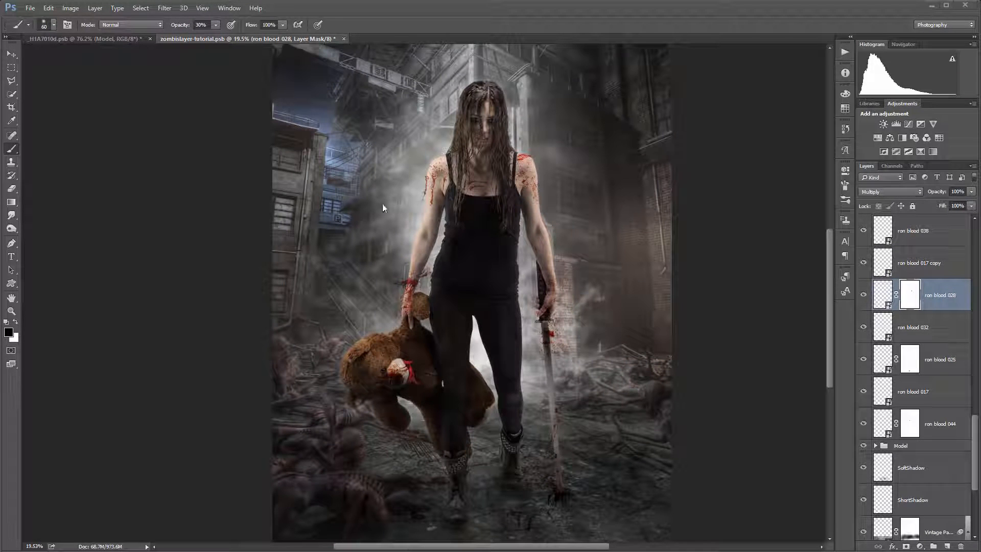
- Review the blood splatters across the whole composite, then up close on the boots and the street around the sword tip
scroll(463, 498, "down", 3)
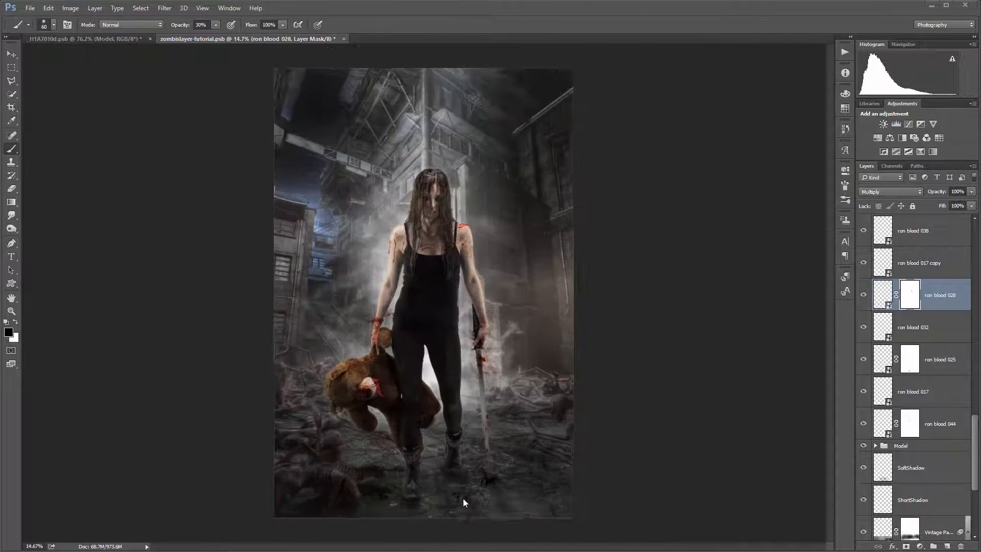
scroll(459, 499, "up", 4)
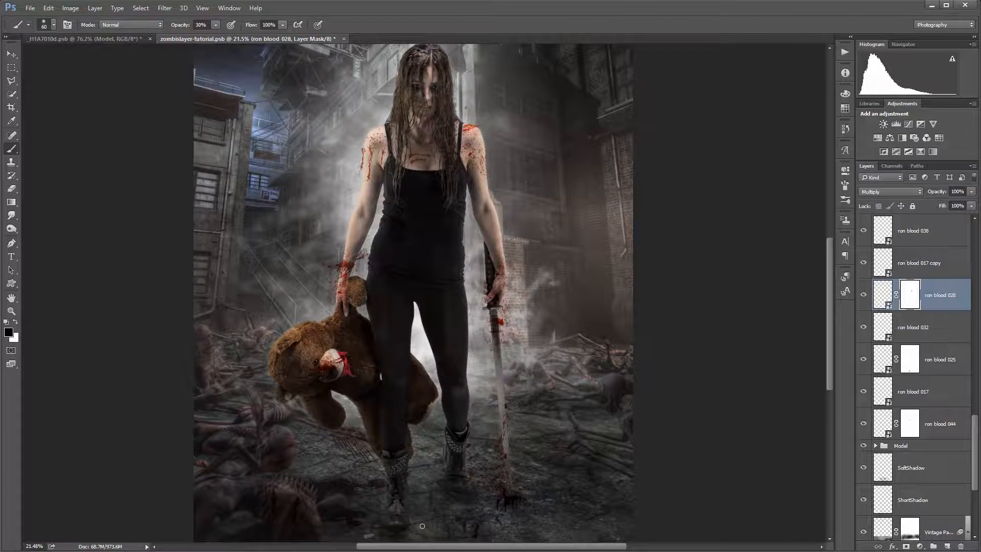
scroll(422, 525, "up", 3)
scroll(477, 375, "down", 5)
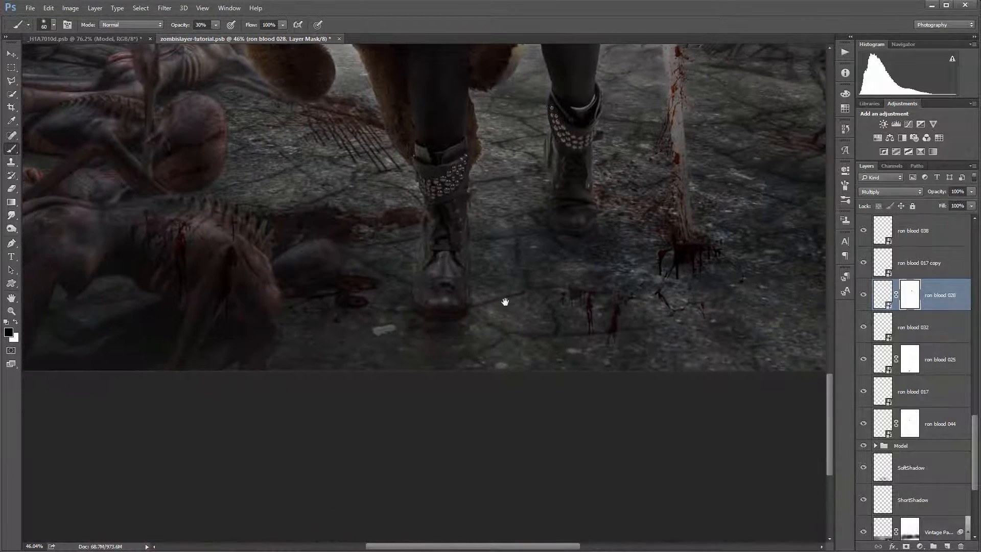
scroll(484, 307, "up", 3)
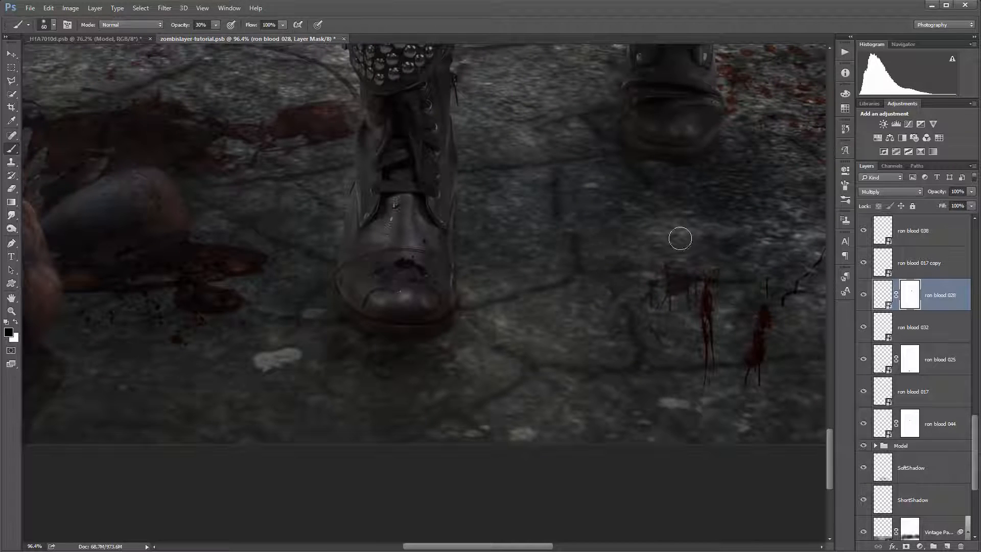
- Examine the blood on the street, boots, bear, arms and shoulders for splatters that spill beyond the model
scroll(736, 244, "down", 3)
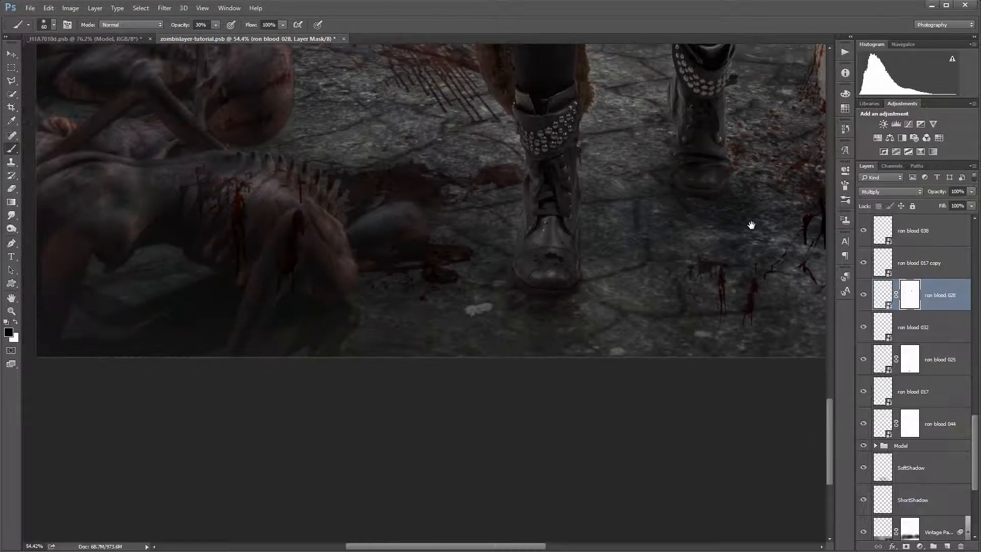
scroll(751, 225, "down", 3)
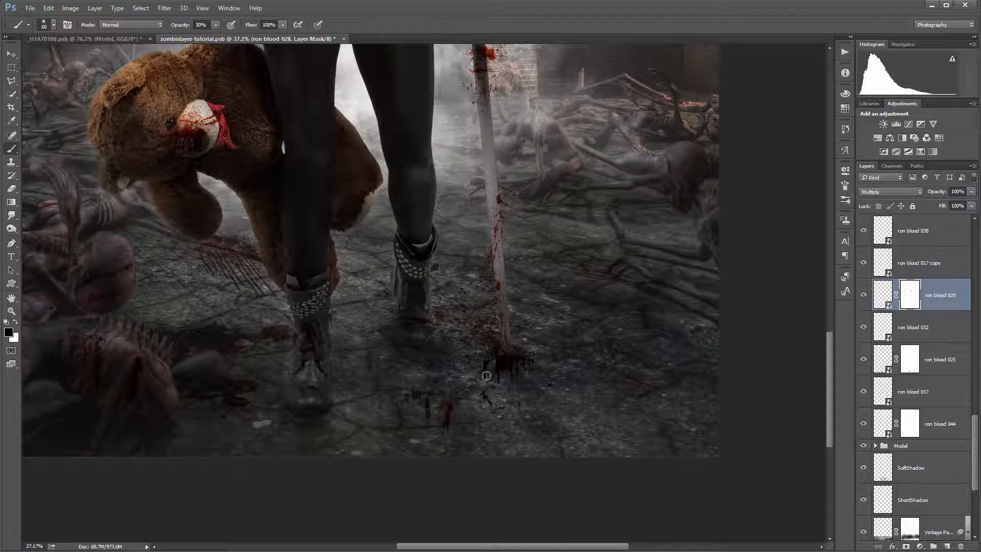
scroll(454, 299, "down", 2)
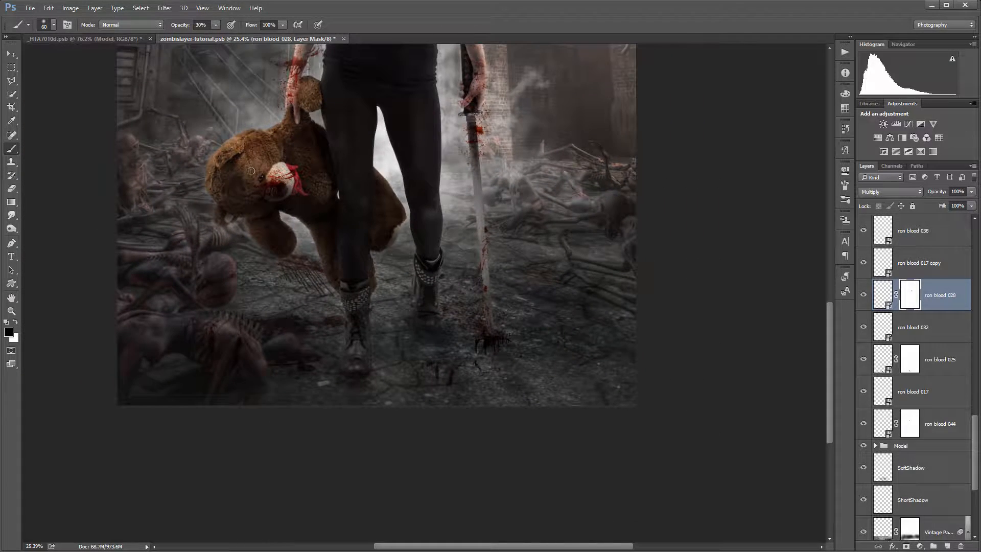
scroll(251, 171, "up", 3)
left_click_drag(492, 140, 507, 546)
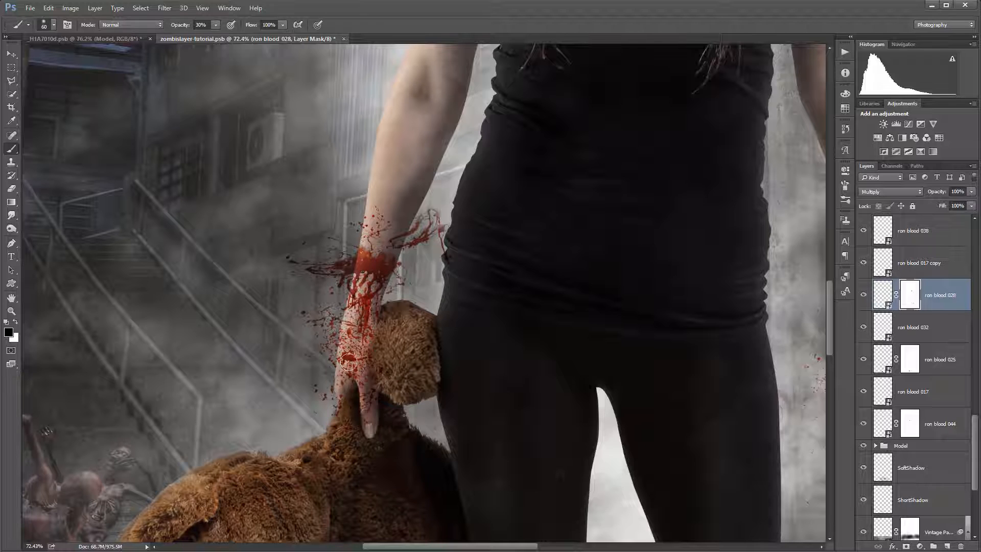
scroll(606, 175, "down", 3)
left_click_drag(799, 312, 650, 404)
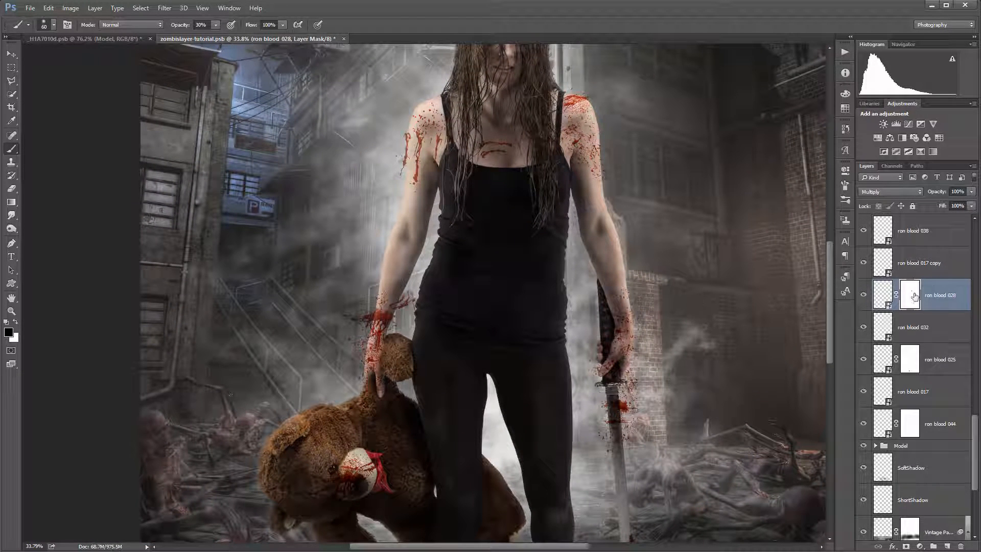
- Group all the splatter layers from ron blood 017 copy 7 through ron blood 044 and name the group blood
scroll(914, 296, "up", 10)
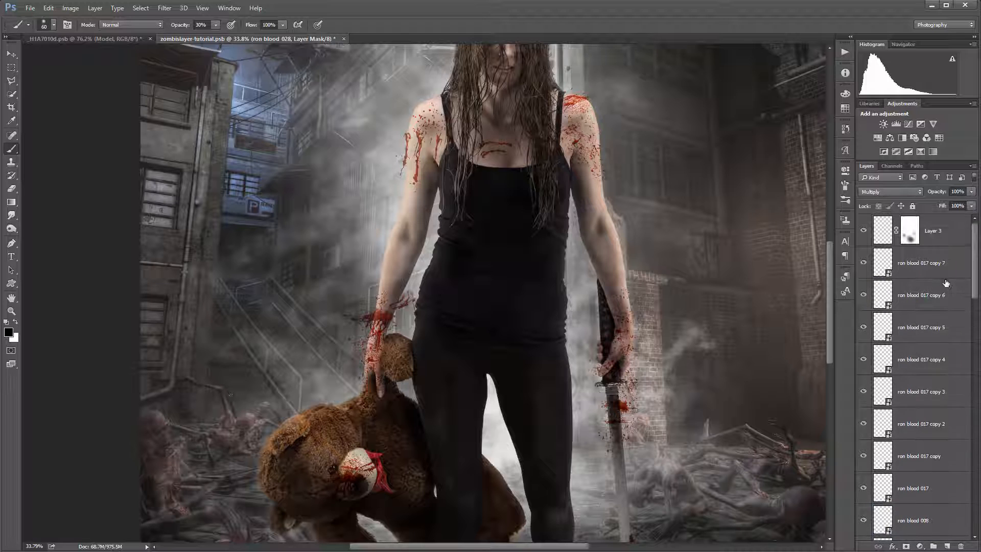
left_click(940, 268)
scroll(930, 327, "down", 10)
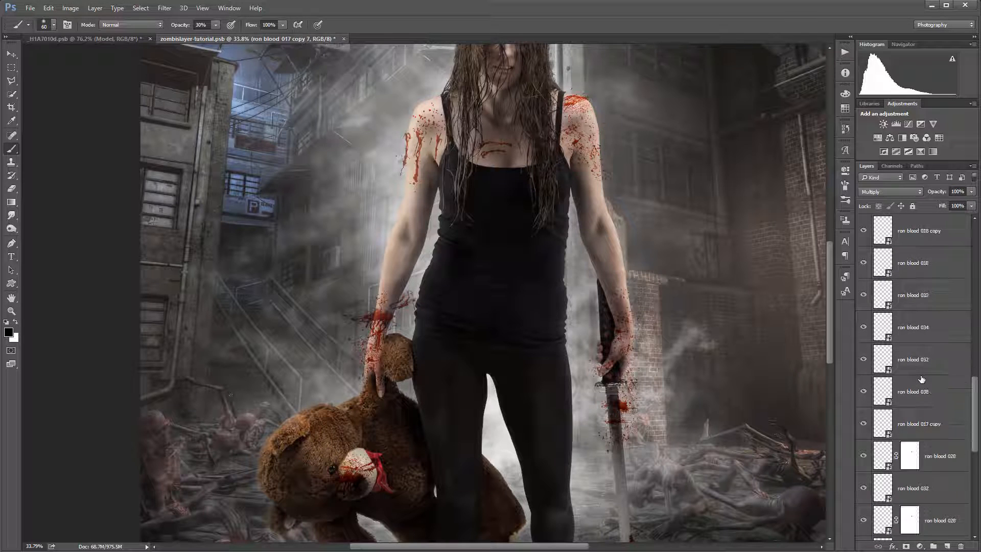
scroll(921, 378, "down", 2)
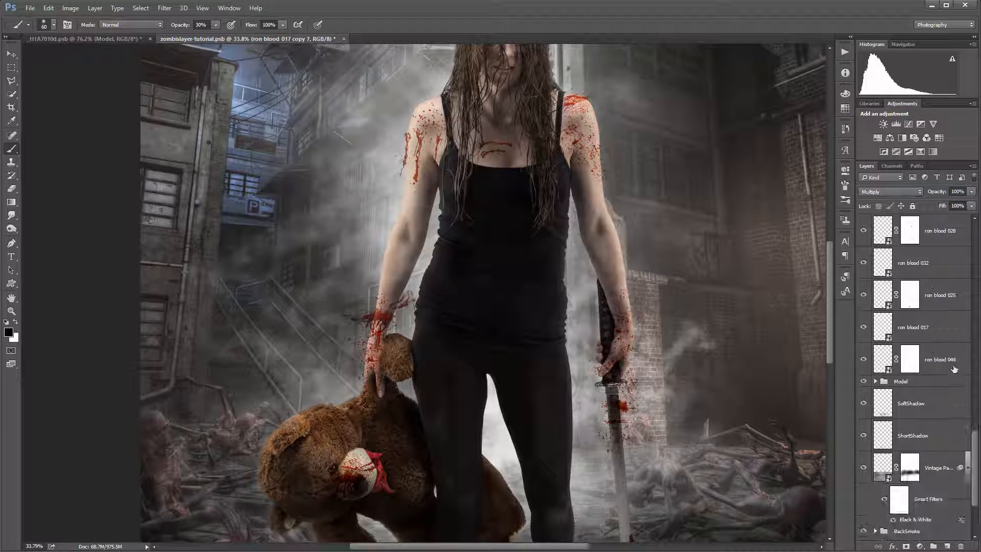
left_click(949, 359, "shift")
key("ctrl+g")
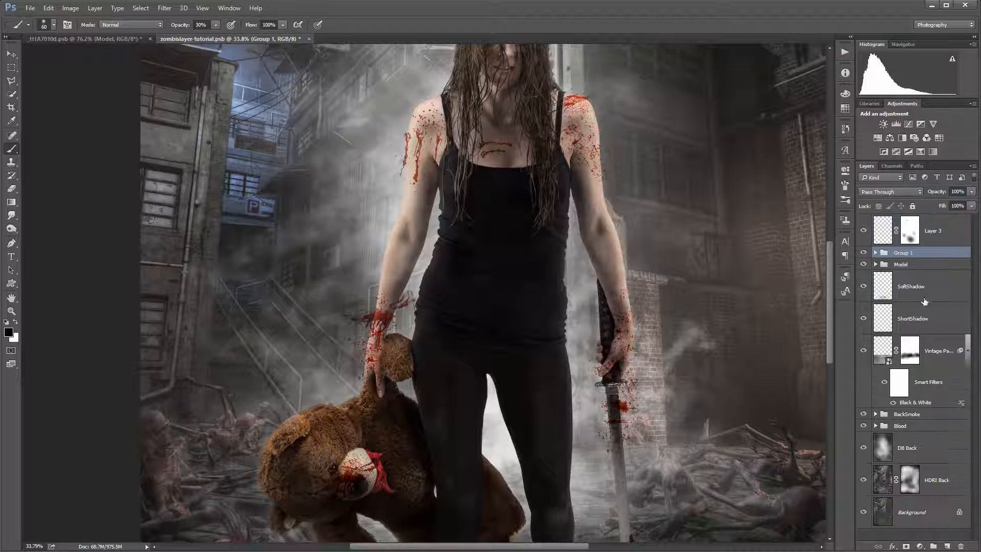
double_click(905, 253)
- Load the Model layer's outline as a selection and use it to mask the blood group to the figure
left_click(918, 264)
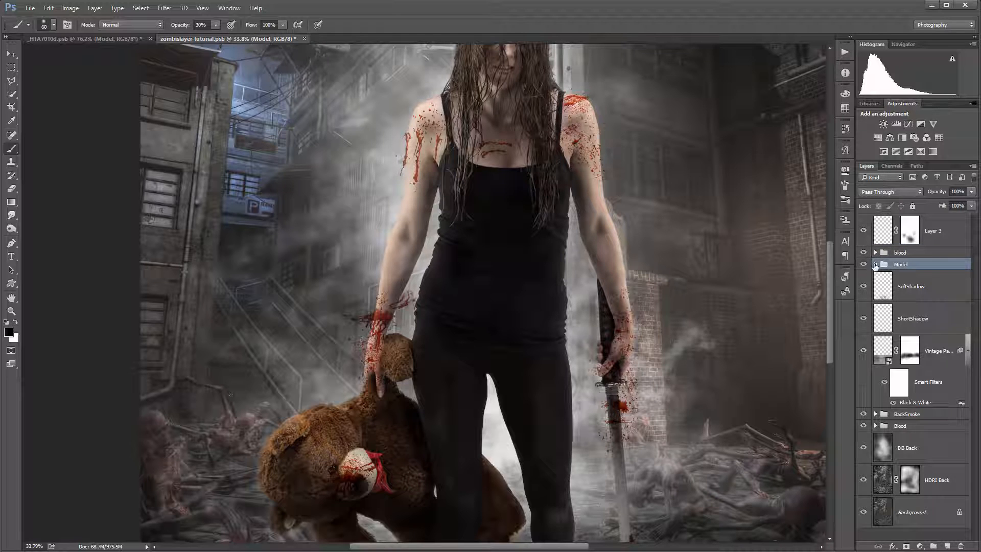
left_click(875, 264)
scroll(895, 327, "down", 3)
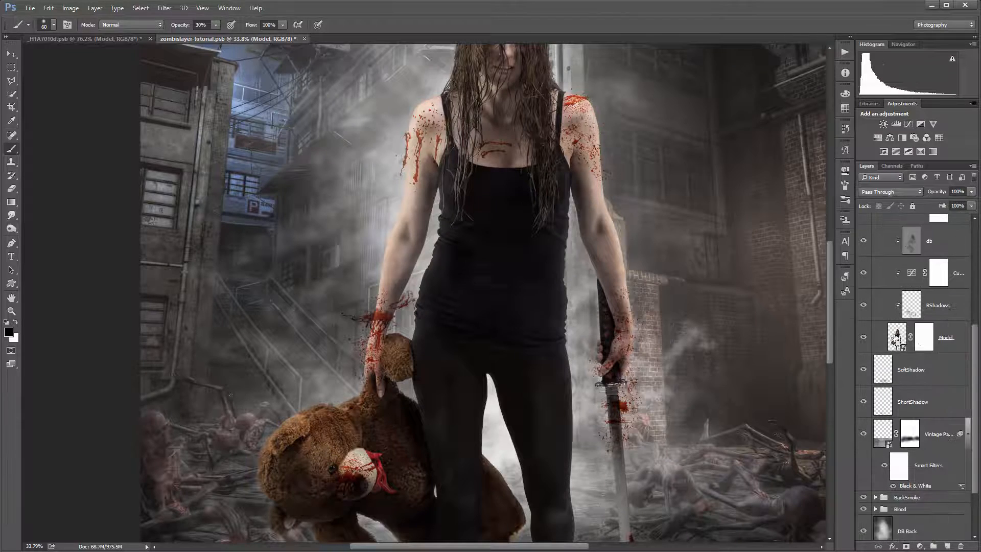
left_click(896, 337, "ctrl")
scroll(879, 286, "up", 5)
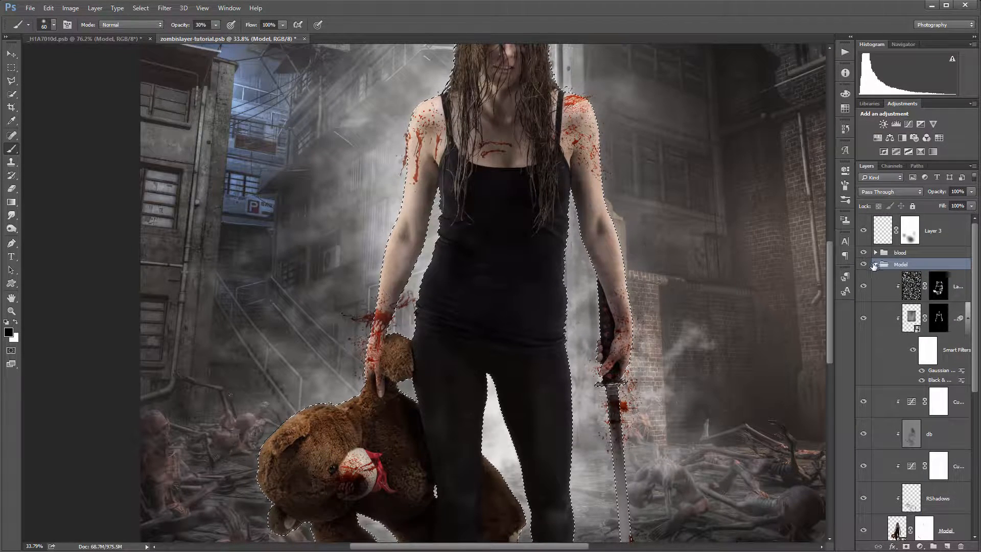
left_click(920, 254)
left_click(876, 264)
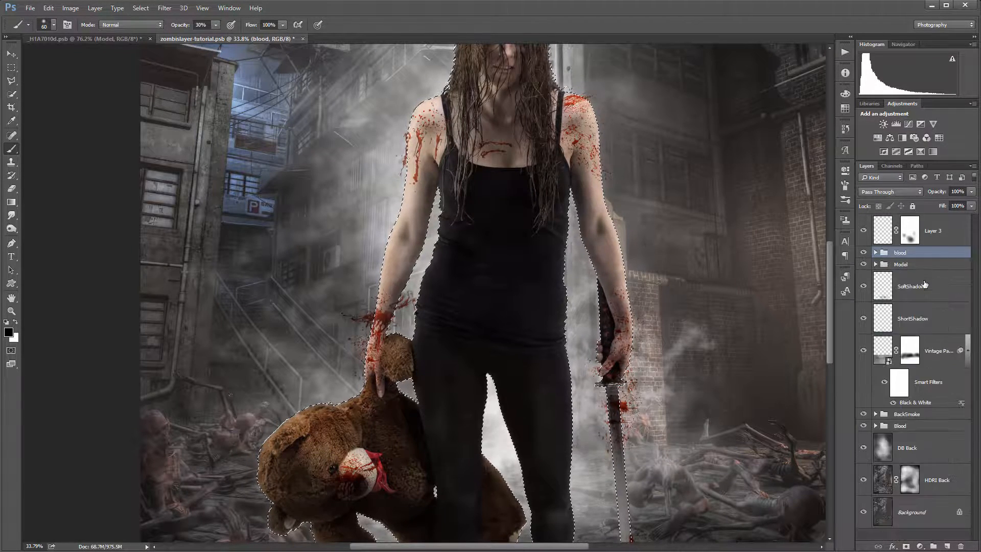
left_click(906, 546)
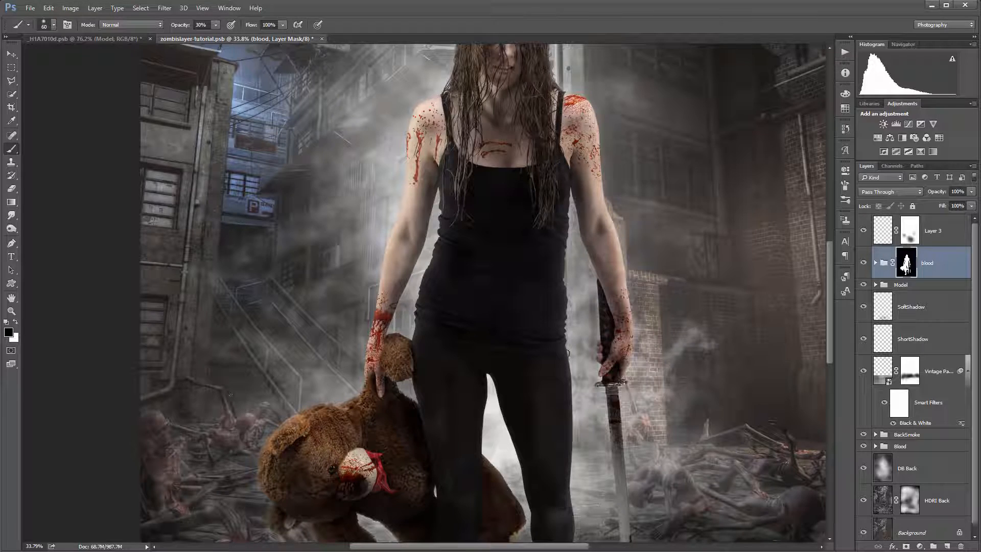
- Review the masked blood on the model, bear and sword across the composite
left_click_drag(673, 434, 664, 160)
left_click_drag(608, 416, 636, 503)
left_click_drag(582, 195, 570, 386)
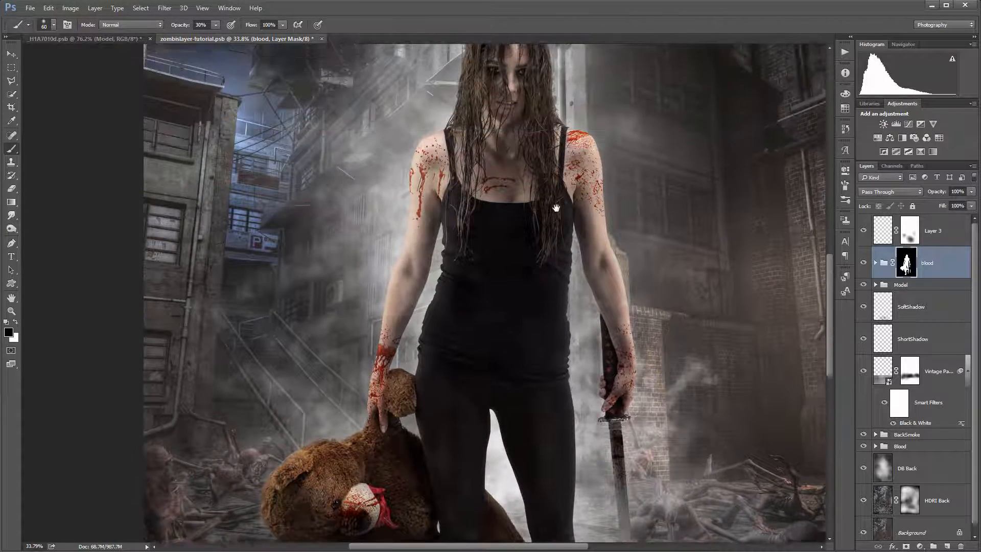
left_click_drag(557, 203, 553, 280)
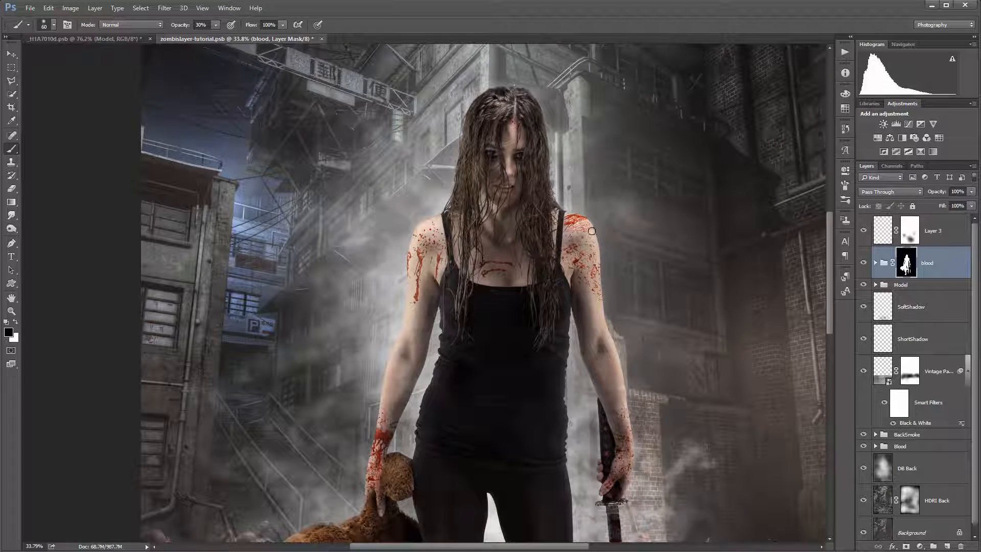
scroll(564, 279, "down", 3)
left_click_drag(584, 353, 564, 248)
left_click_drag(491, 207, 541, 232)
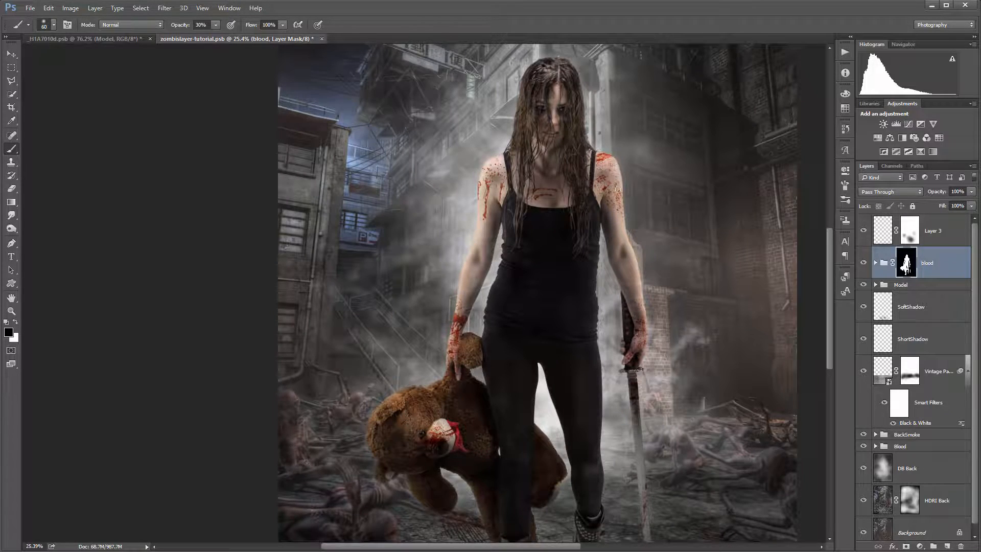
- Add a new layer clipped to the blood group, fill it with gray and set its blend mode to Soft Light
scroll(611, 181, "up", 5)
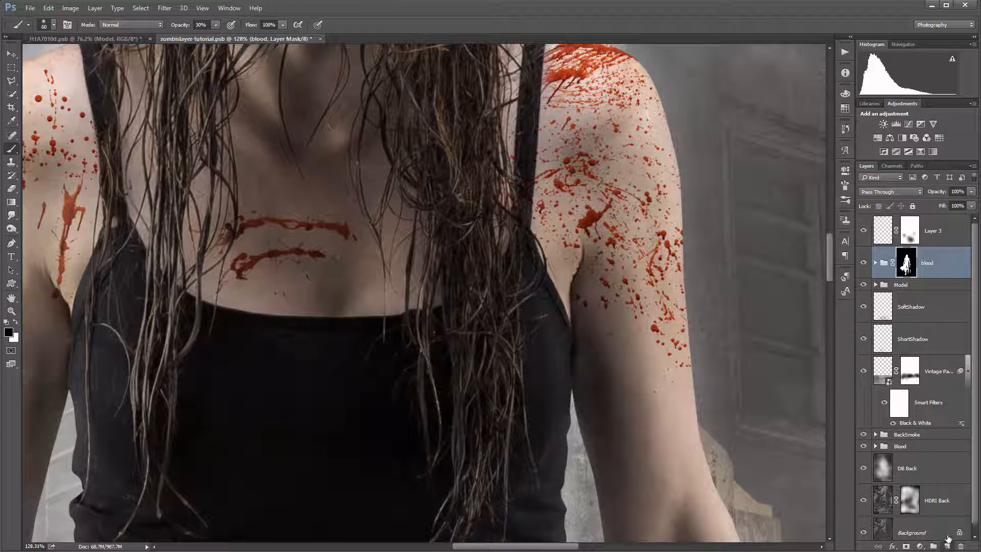
left_click(948, 545)
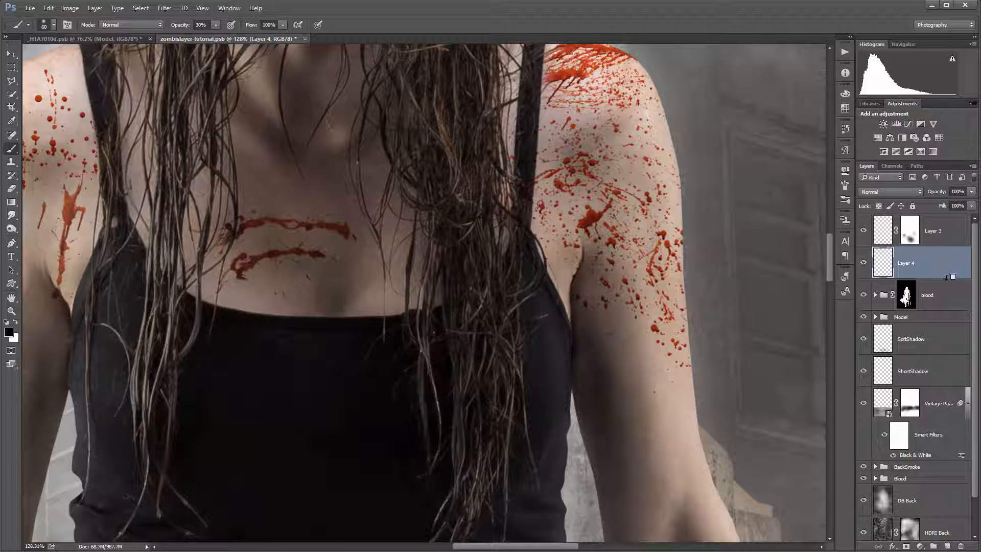
left_click(946, 278, "alt")
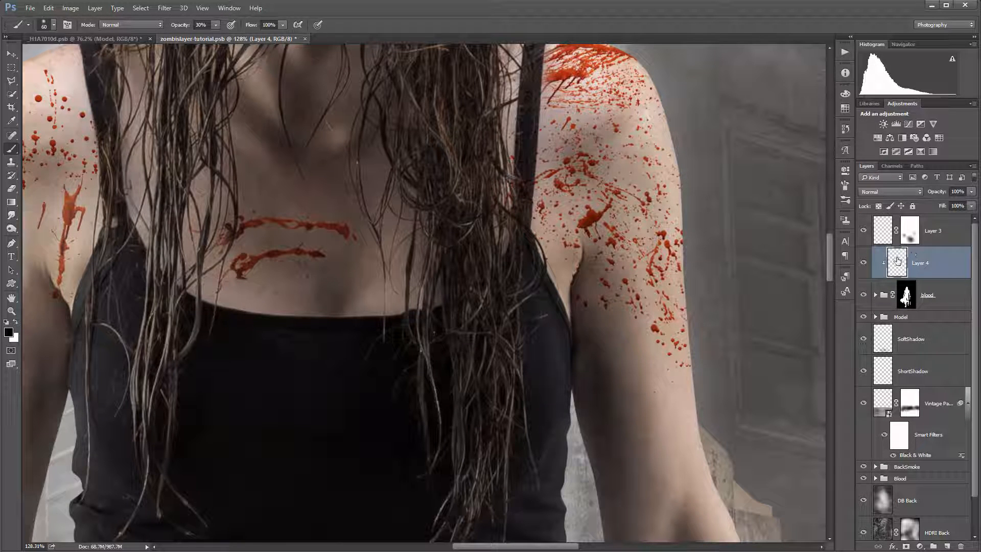
key("shift+F5")
key("Return")
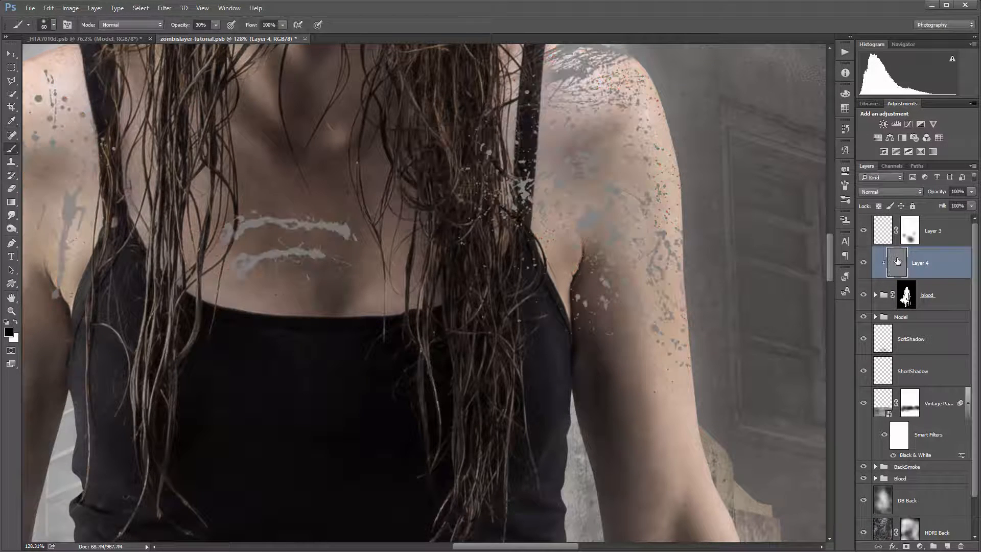
left_click(902, 192)
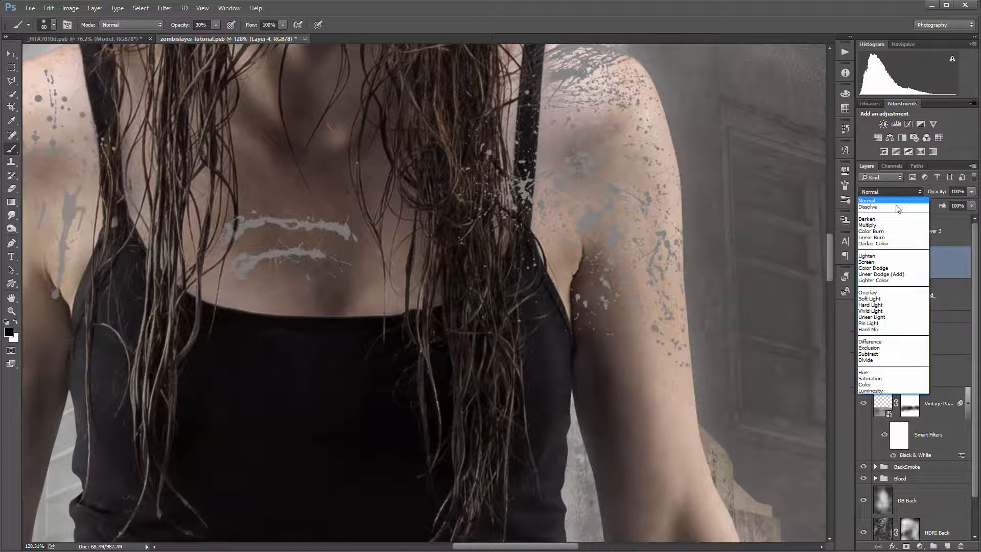
left_click(902, 300)
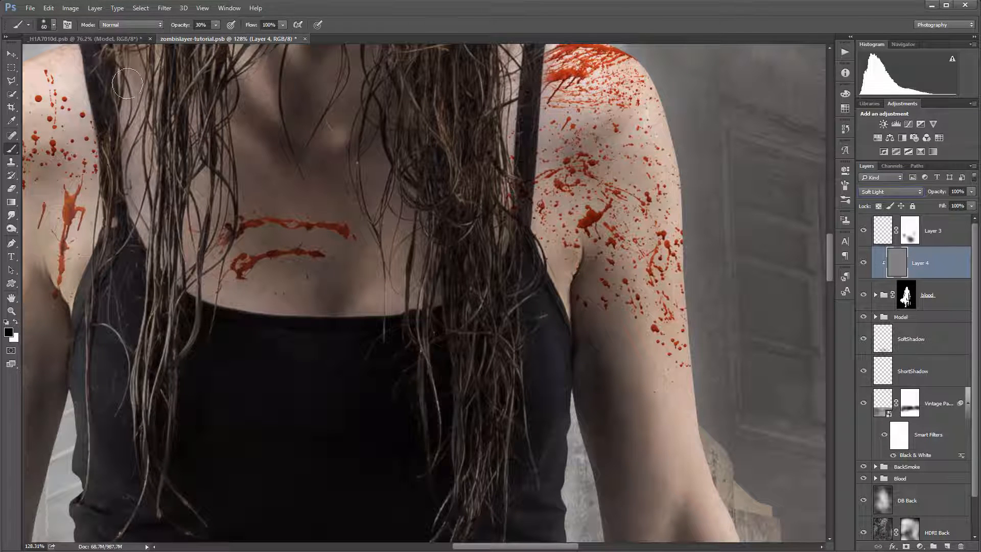
- Set the brush opacity to 10% and paint black and white shading over the blood on the chest and bear-side shoulder
key("1")
left_click_drag(271, 284, 484, 266)
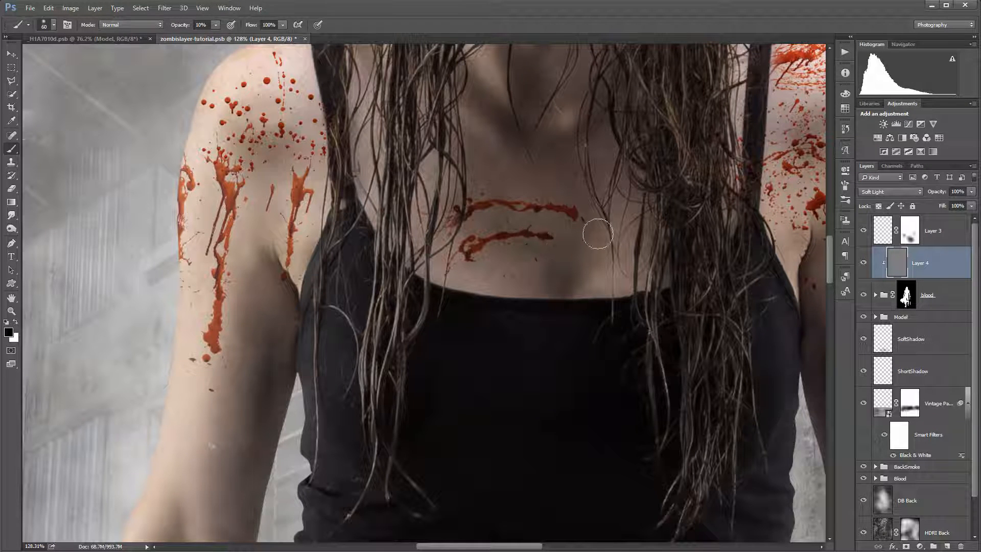
key("x")
left_click_drag(390, 275, 545, 283)
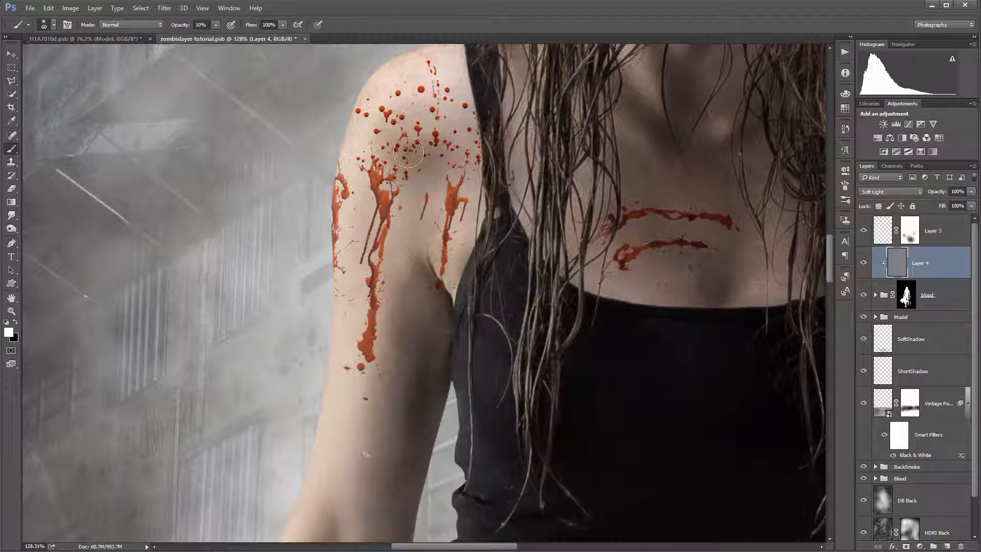
key("x")
key("x")
- Brush light and dark shading over the blood on the sword-side shoulder and upper arm to match the skin lighting
left_click_drag(672, 218, 324, 383)
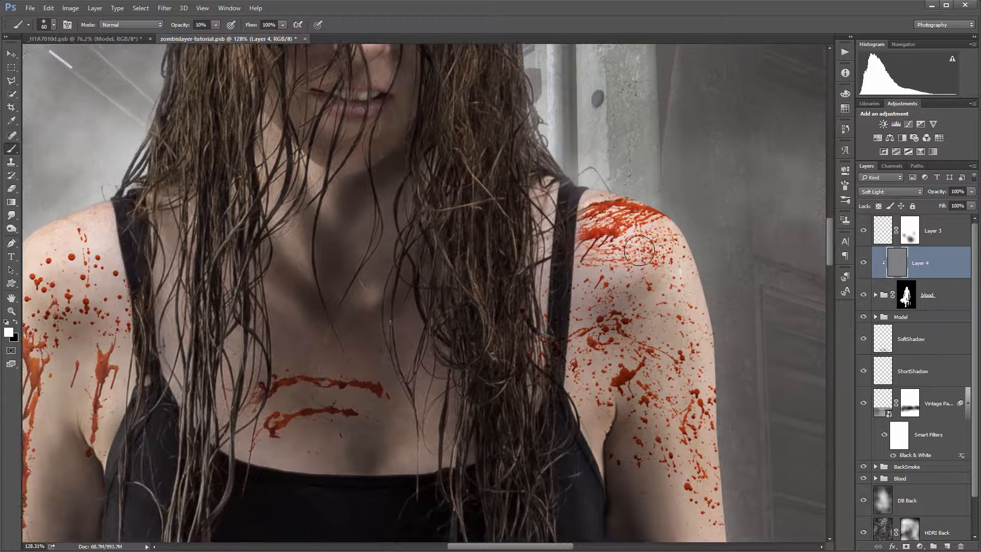
key("x")
left_click_drag(625, 237, 615, 251)
left_click_drag(676, 392, 646, 192)
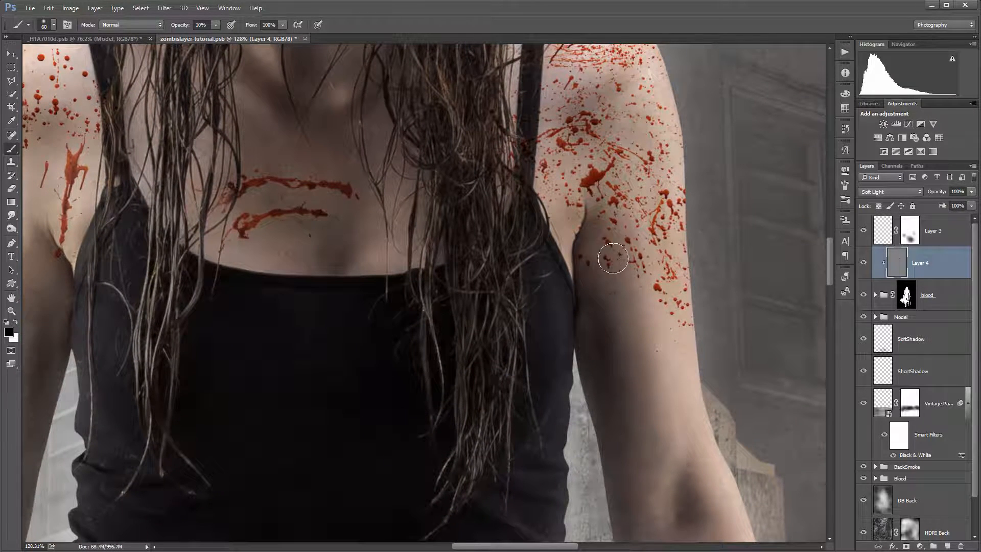
- Darken the blood in the shaded areas of the sword hand and wrist with black at 10% opacity
mouse_move(653, 449)
left_mouse_down()
mouse_move(618, 195)
mouse_move(375, 370)
left_mouse_up()
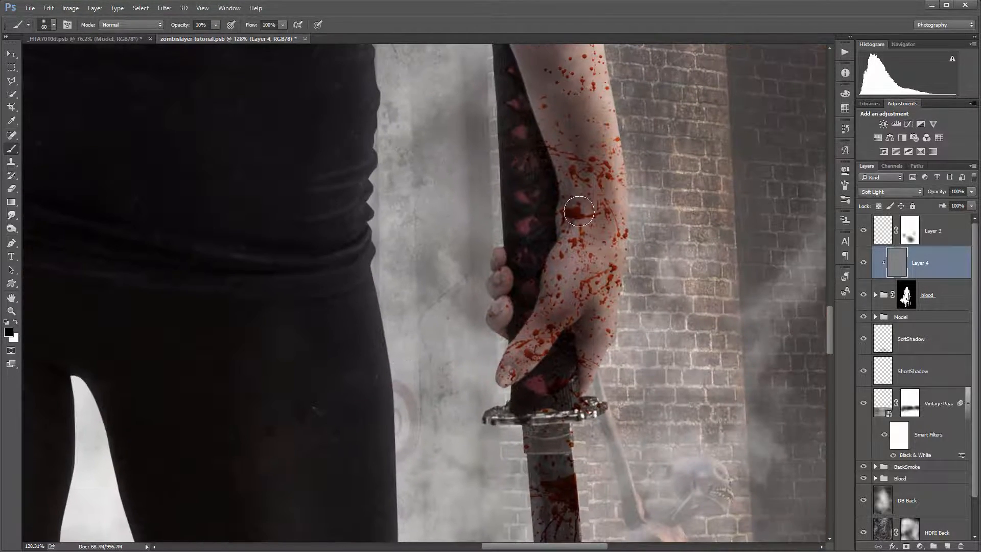
mouse_move(570, 130)
left_mouse_down()
mouse_move(581, 209)
mouse_move(575, 346)
mouse_move(594, 254)
mouse_move(572, 268)
mouse_move(559, 308)
left_mouse_up()
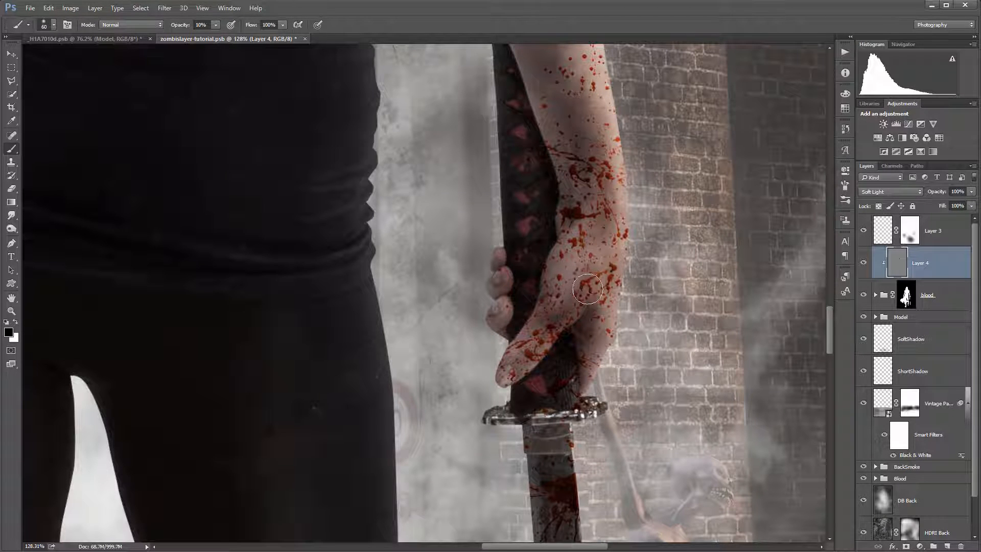
key("x")
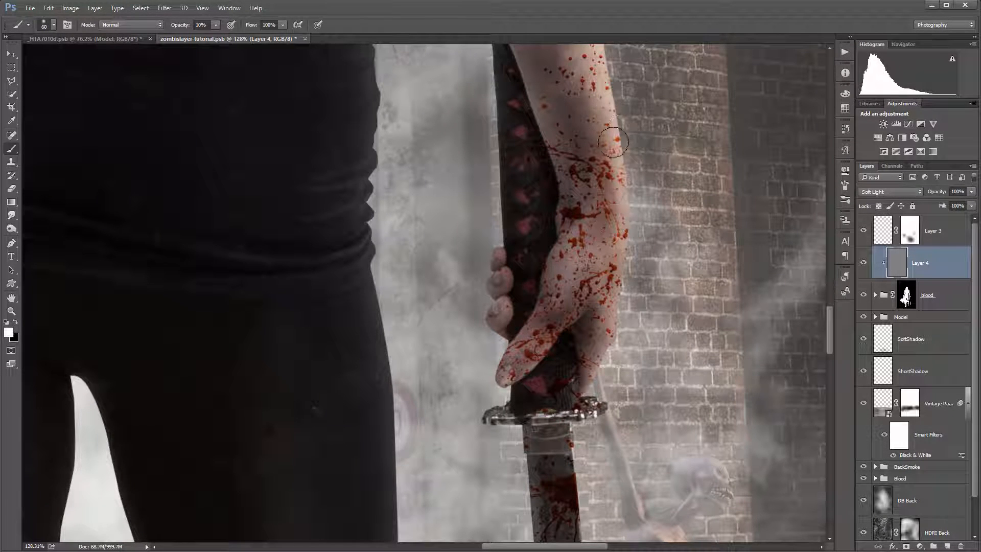
left_click_drag(653, 135, 651, 243)
- Darken the blood on the wrist and hand holding the teddy bear with soft black strokes
scroll(596, 241, "left", 15)
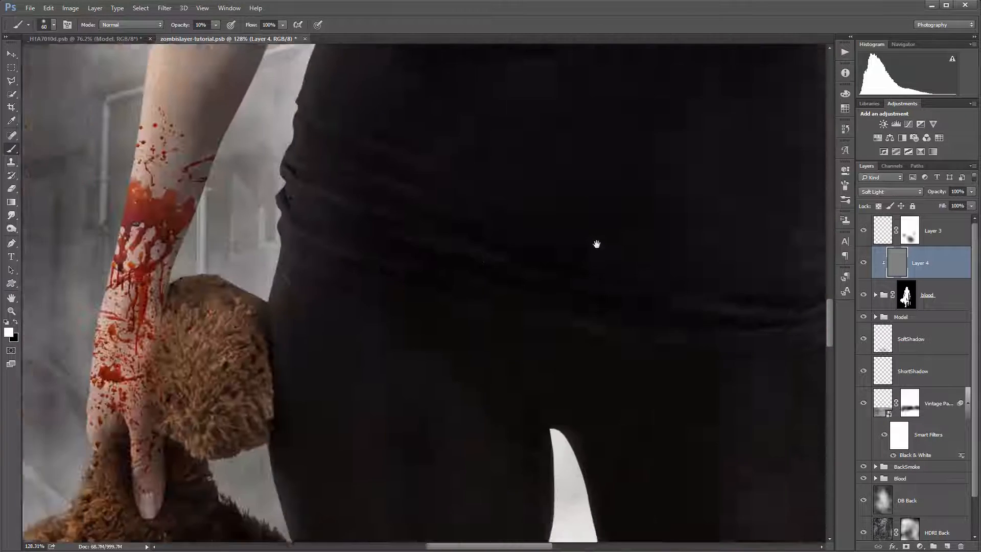
key("x")
mouse_move(525, 171)
left_mouse_down()
mouse_move(537, 157)
mouse_move(545, 171)
left_mouse_up()
mouse_move(486, 256)
left_mouse_down()
mouse_move(489, 315)
mouse_move(498, 282)
mouse_move(481, 301)
left_mouse_up()
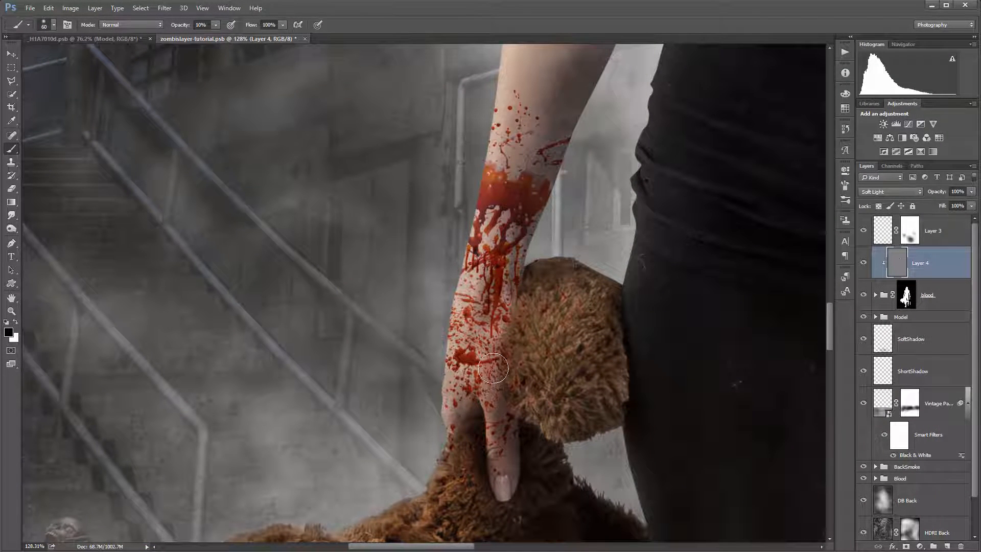
mouse_move(496, 368)
left_mouse_down()
mouse_move(488, 388)
mouse_move(489, 356)
left_mouse_up()
key("x")
- Dodge and burn the blood on the bear's snout with black and white strokes on the gray layer
left_click_drag(550, 401, 491, 160)
key("x")
mouse_move(341, 430)
left_mouse_down()
mouse_move(308, 478)
mouse_move(357, 477)
mouse_move(307, 507)
mouse_move(335, 484)
mouse_move(372, 505)
left_mouse_up()
left_click_drag(463, 482, 517, 411)
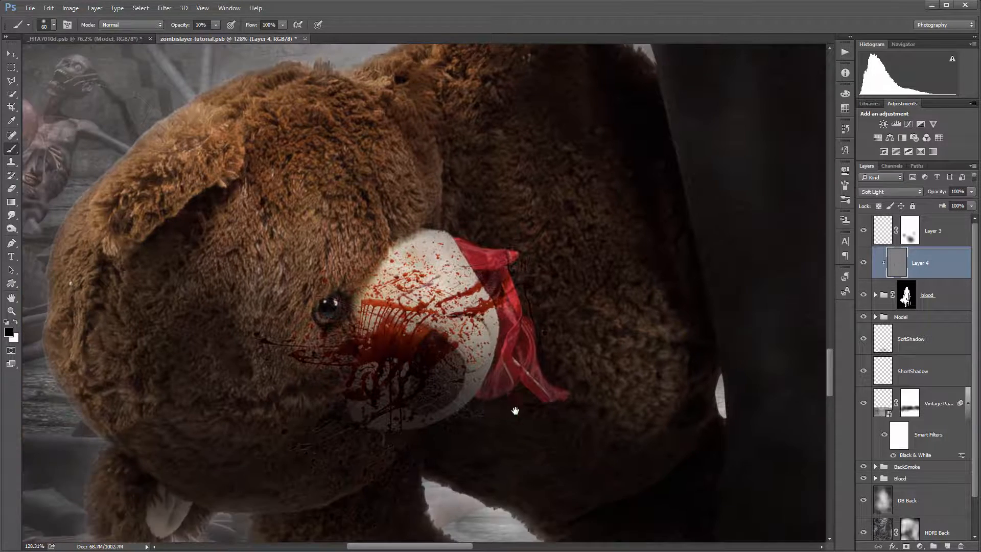
key("x")
mouse_move(428, 287)
left_mouse_down()
mouse_move(405, 280)
mouse_move(456, 281)
mouse_move(409, 289)
mouse_move(438, 297)
left_mouse_up()
- Shade the blood along the sword blade and on the hand gripping the hilt with black and white strokes
left_click_drag(669, 305, 563, 315)
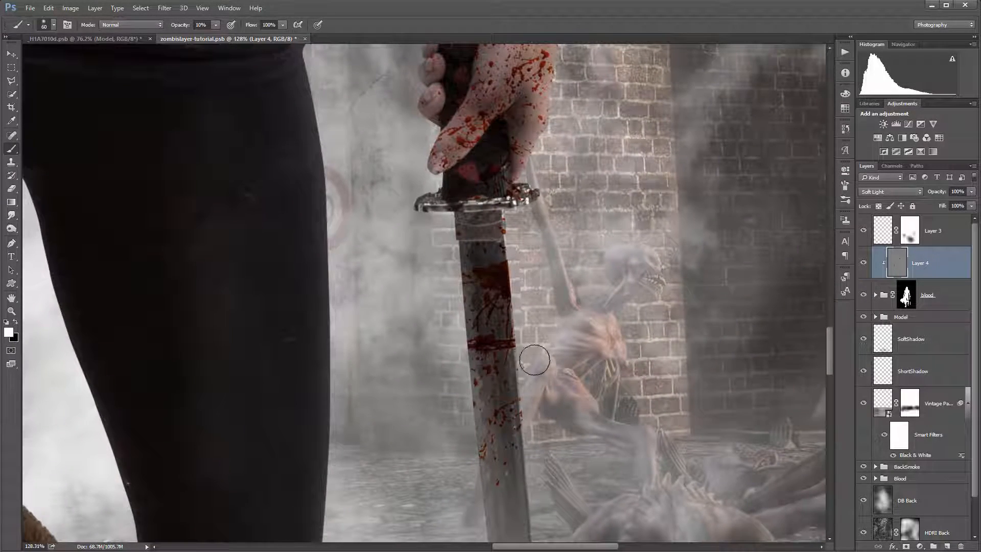
key("x")
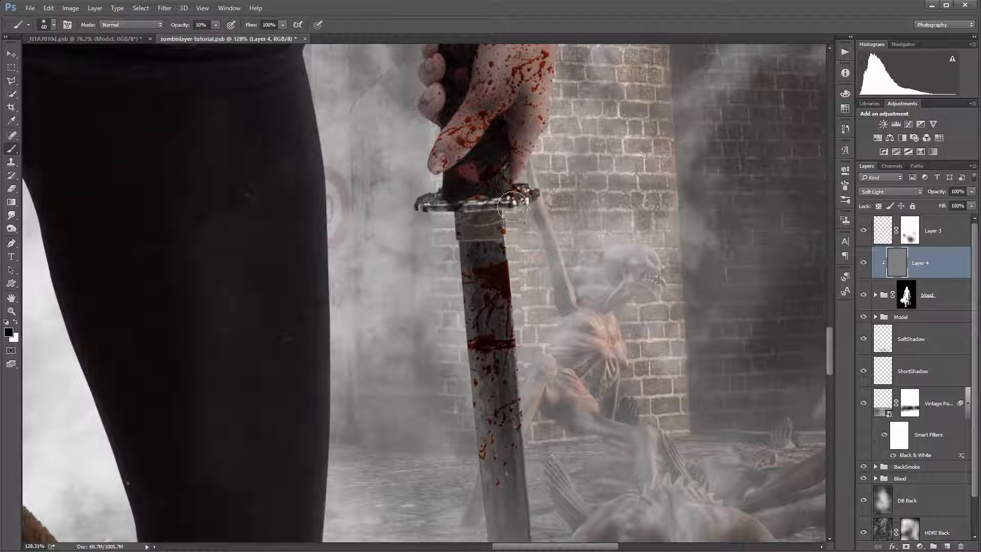
left_click_drag(557, 174, 593, 302)
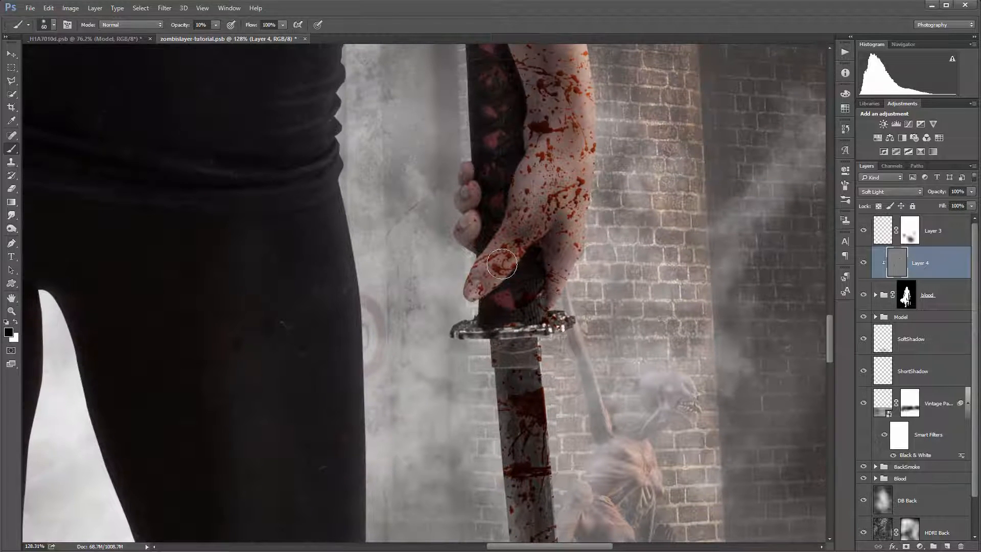
- Review the shaded blood across the model and the whole composite
scroll(509, 275, "down", 1)
key("ctrl+0")
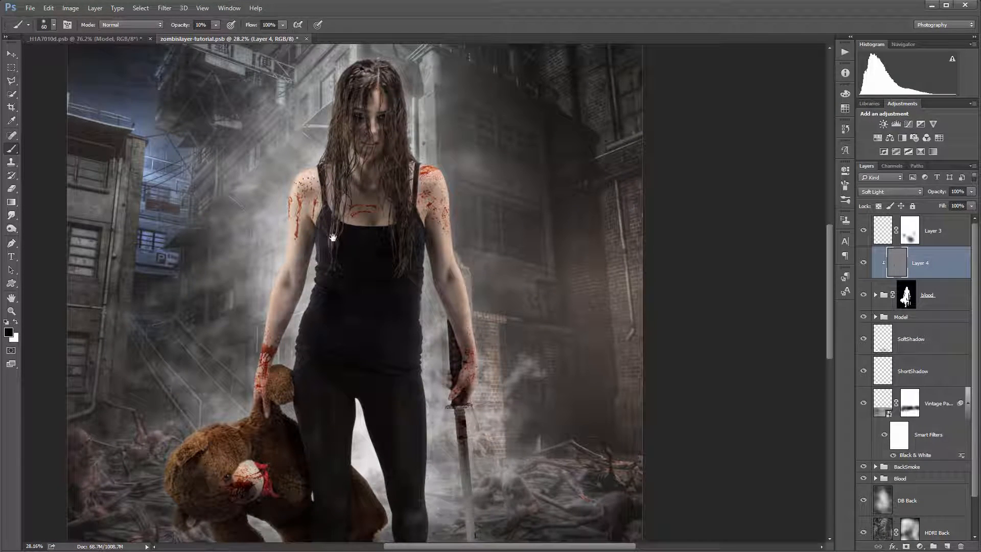
left_click_drag(332, 238, 457, 309)
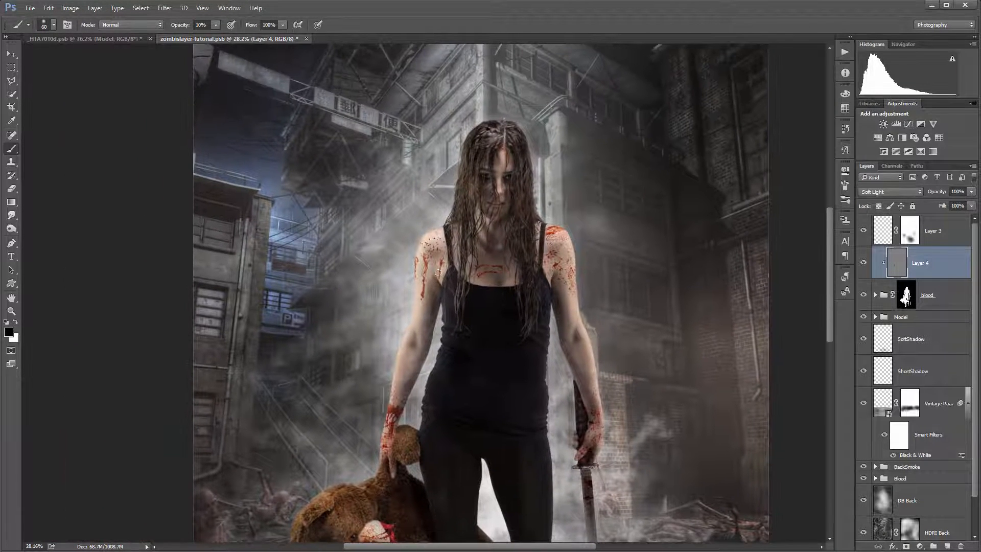
scroll(517, 324, "down", 8)
scroll(416, 350, "up", 2)
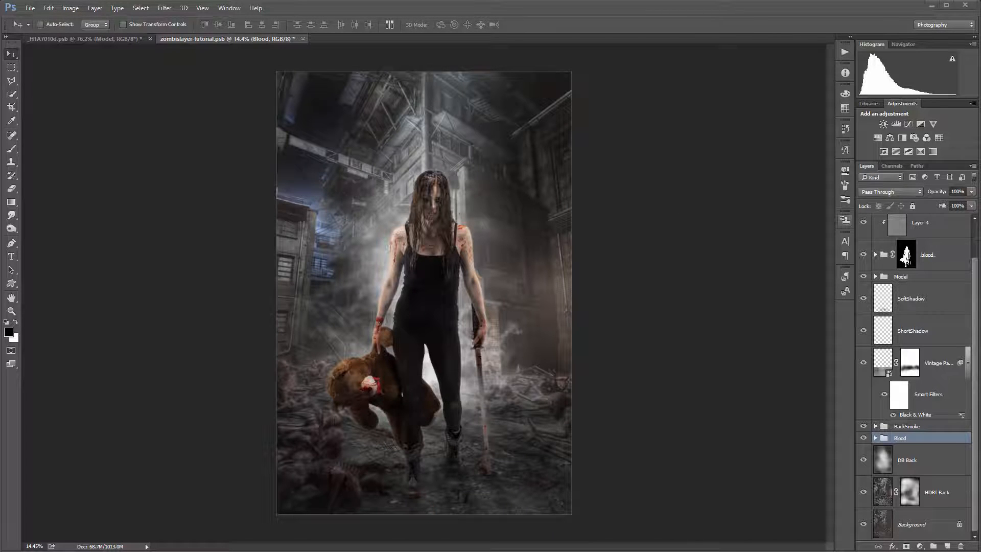
scroll(416, 274, "down", 1)
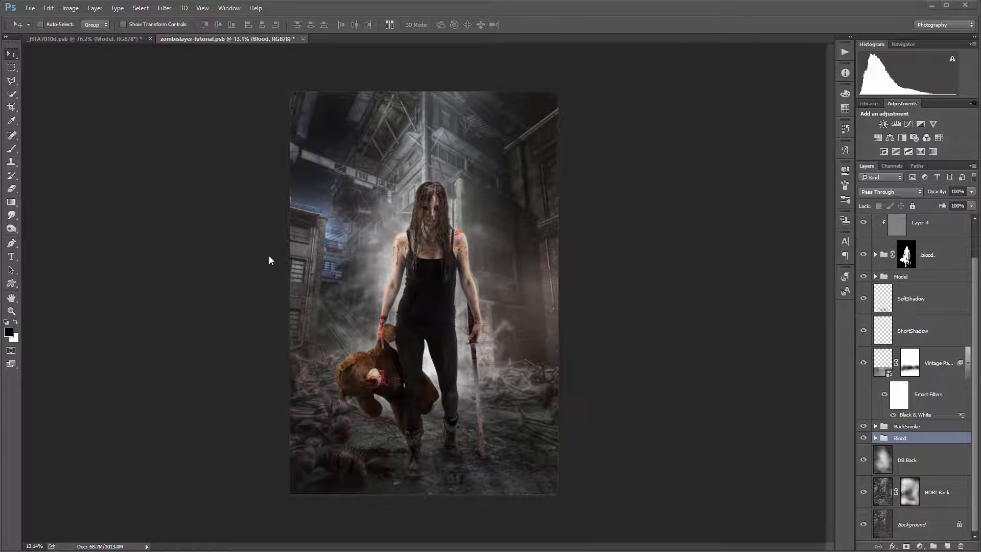